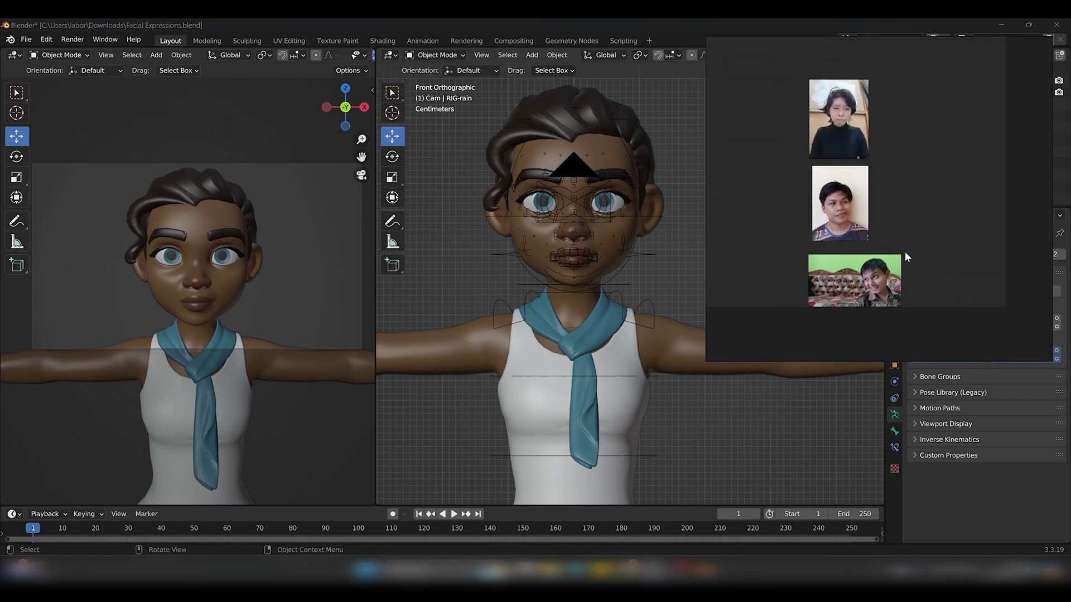
# Frame the character's face in the front view and switch the rig to Pose Mode
pyautogui.scroll(5, 531, 213)
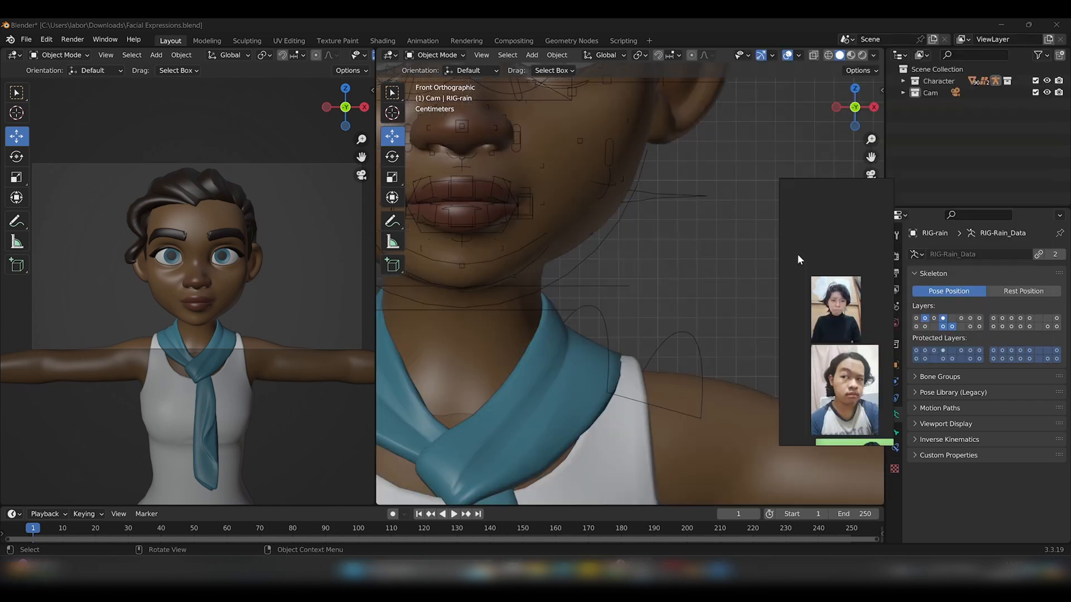
pyautogui.scroll(-3, 607, 240)
pyautogui.moveTo(607, 239); pyautogui.dragTo(645, 283, button='middle')
pyautogui.press('KP_0')
pyautogui.scroll(3, 608, 271)
pyautogui.press('KP_1')
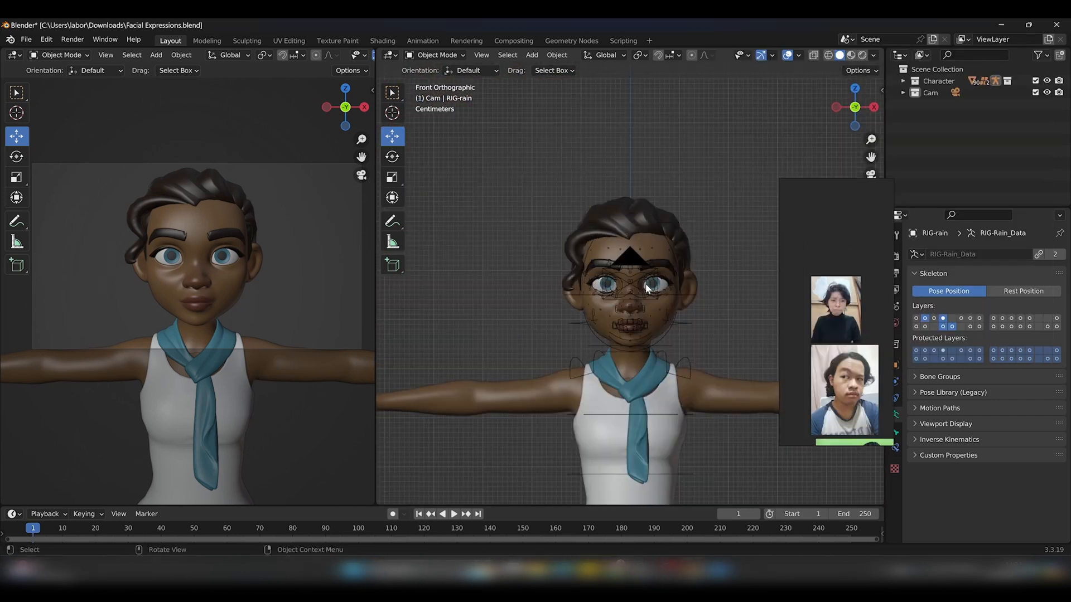
pyautogui.hotkey('ctrl', 'Tab')
pyautogui.scroll(4, 644, 322)
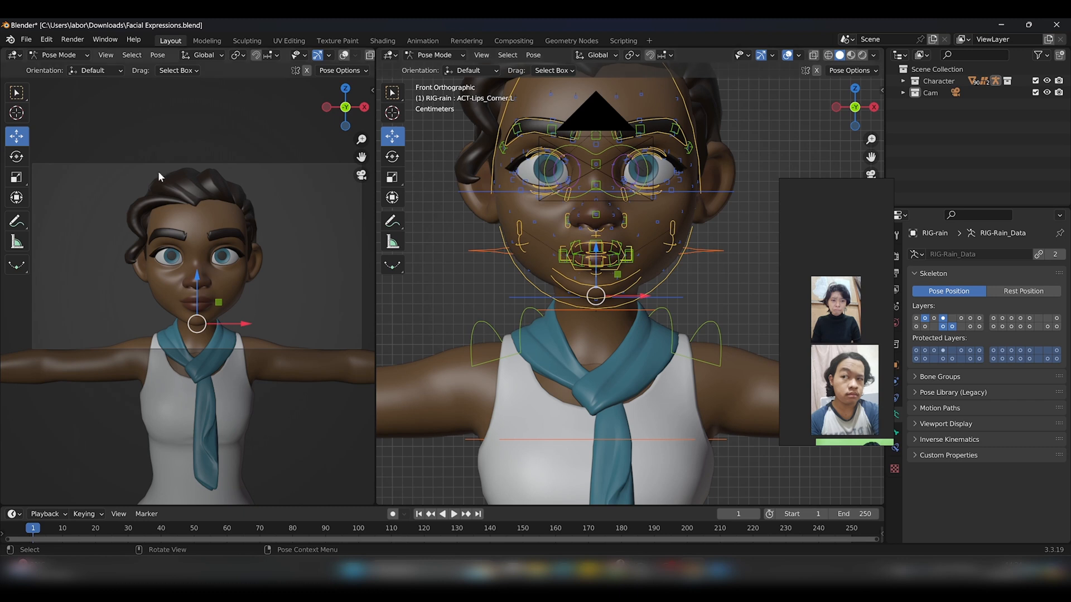
# Rotate the neck and head controls so the head tilts like the worried expression in the reference photo
pyautogui.click(494, 250)
pyautogui.click(391, 158)
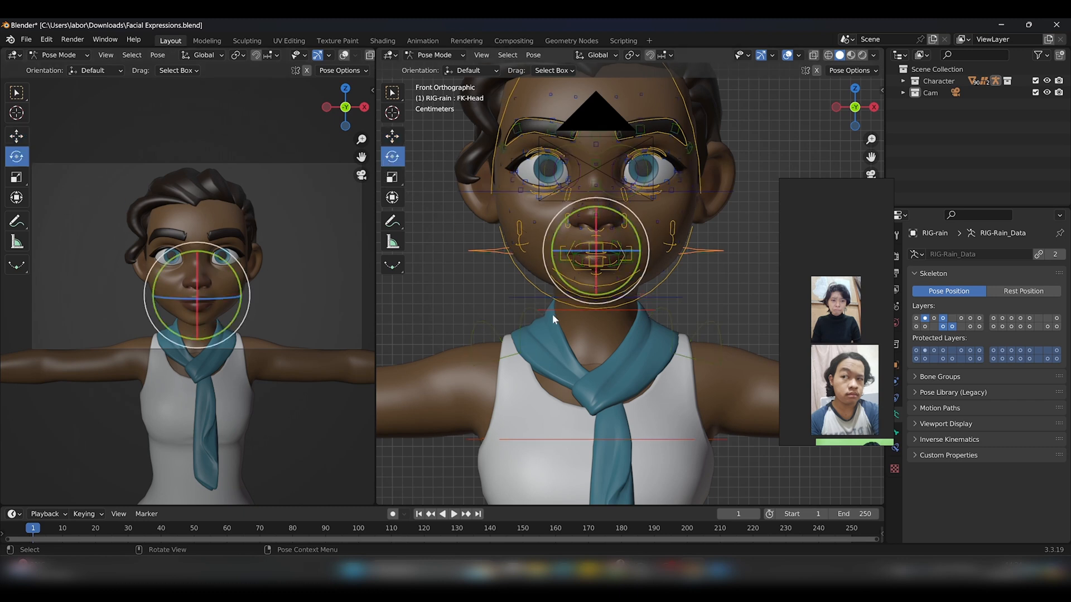
pyautogui.click(543, 309)
pyautogui.moveTo(567, 282); pyautogui.dragTo(557, 250)
pyautogui.moveTo(649, 282); pyautogui.dragTo(642, 310)
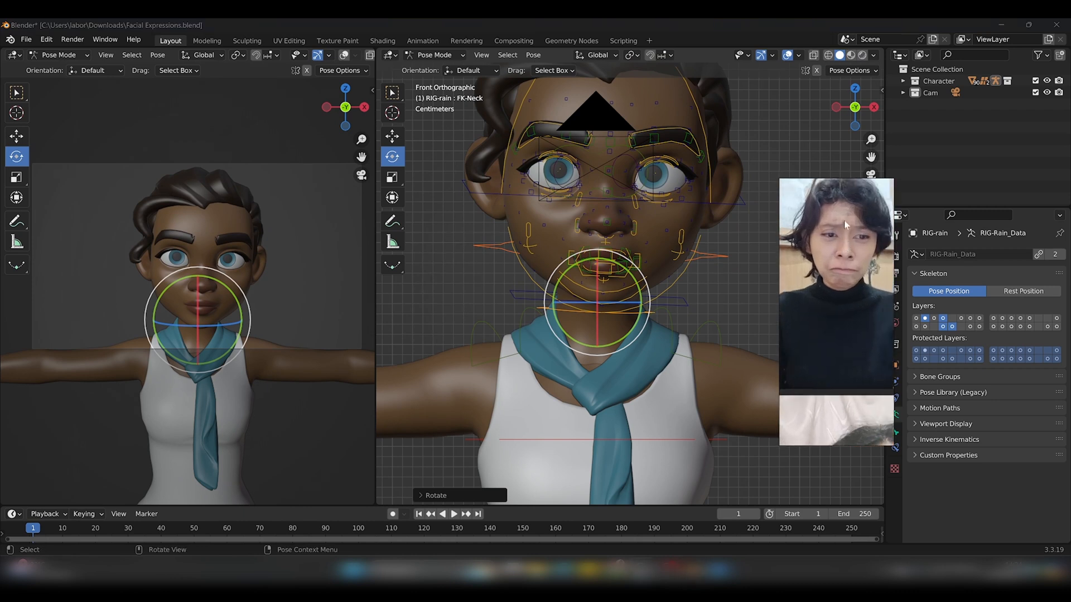
pyautogui.click(704, 257)
pyautogui.moveTo(591, 283); pyautogui.dragTo(661, 251)
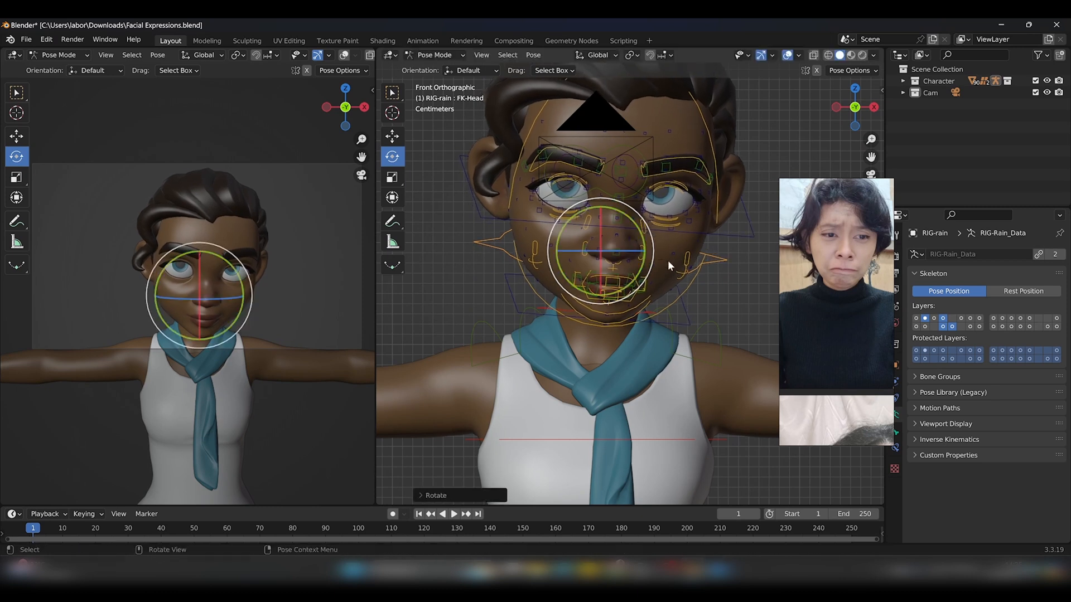
# Show the rig's IK layer and move the left hand's IK control down beside the hip
pyautogui.scroll(-8, 615, 283)
pyautogui.click(392, 136)
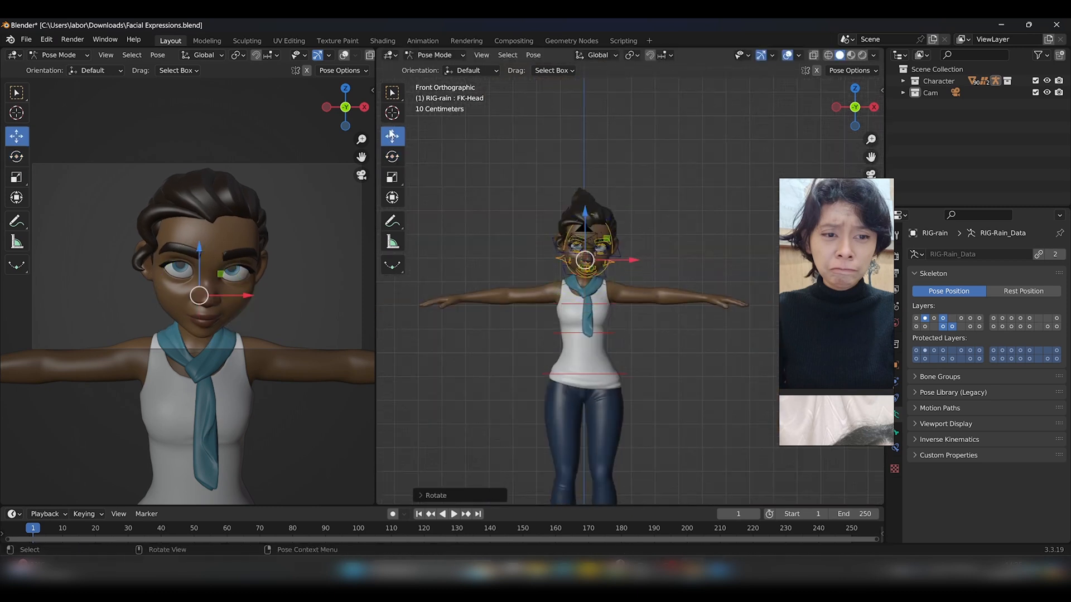
pyautogui.press('n')
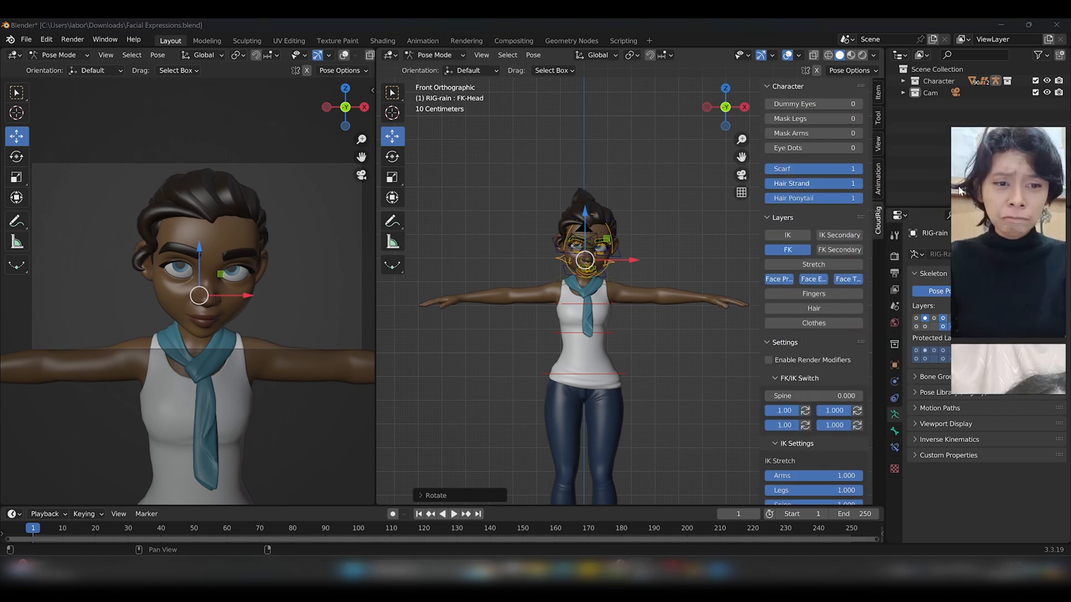
pyautogui.click(802, 236)
pyautogui.click(693, 302)
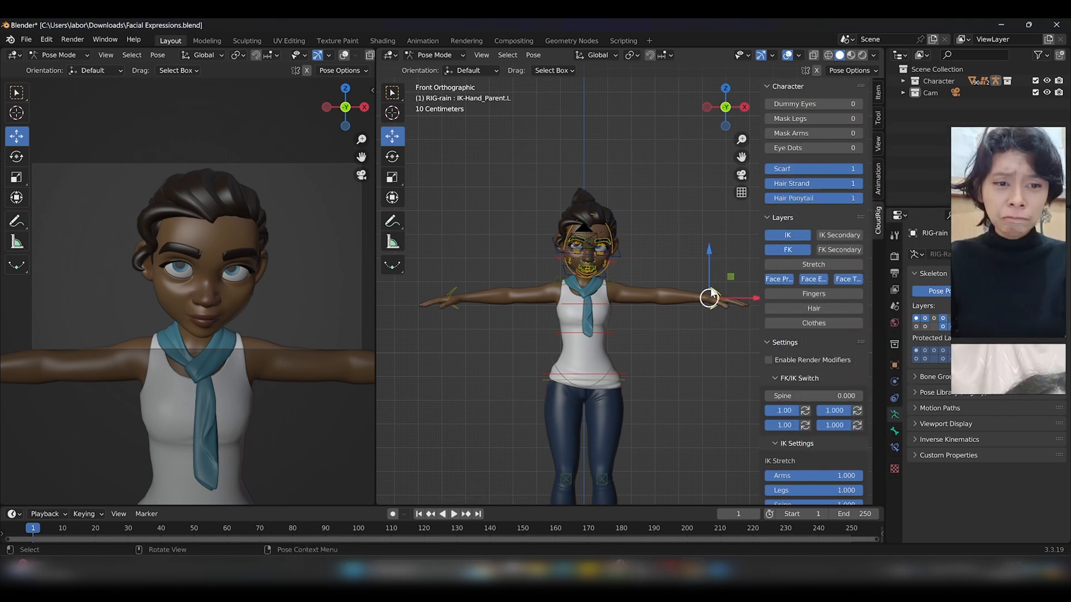
pyautogui.press('g')
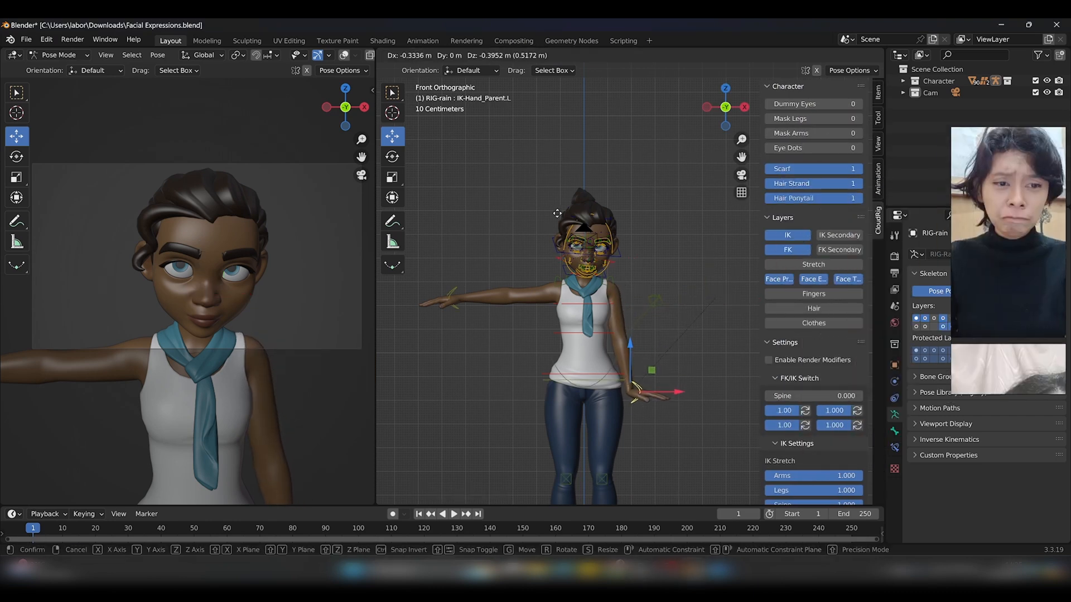
pyautogui.press('Return')
# Copy the left hand's pose and paste it flipped so the right arm hangs down too
pyautogui.hotkey('ctrl', 'c')
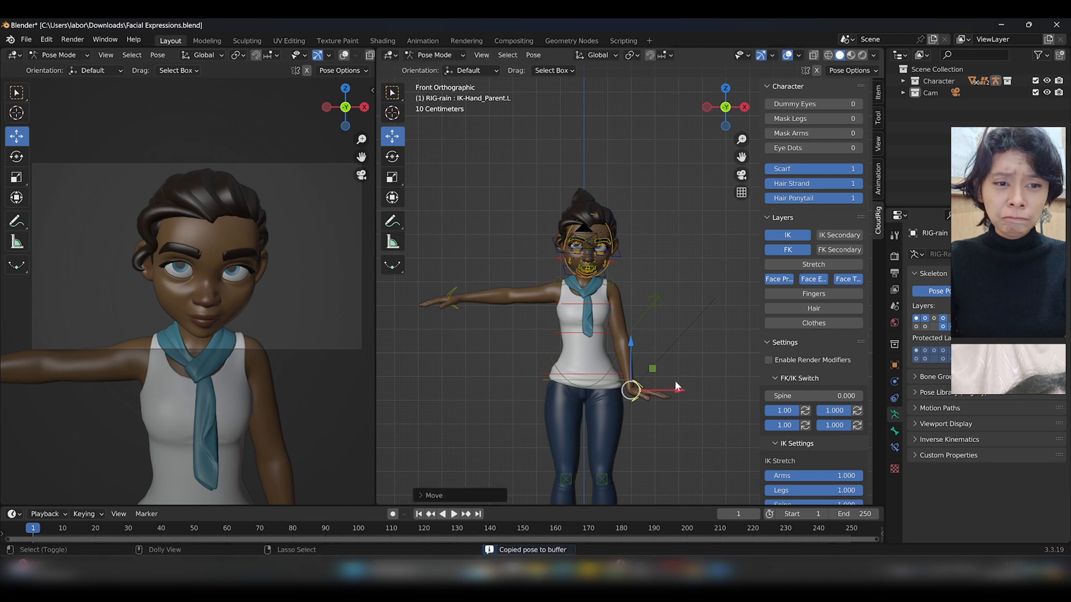
pyautogui.hotkey('ctrl', 'shift', 'v')
pyautogui.scroll(5, 558, 167)
pyautogui.scroll(3, 577, 193)
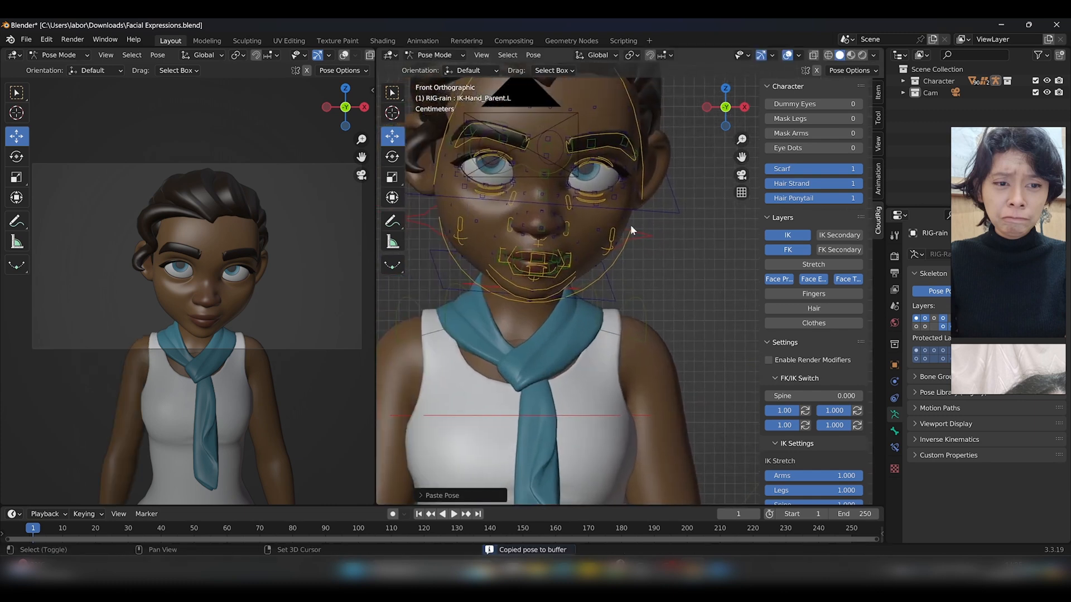
pyautogui.moveTo(604, 166); pyautogui.dragTo(547, 162, button='middle')
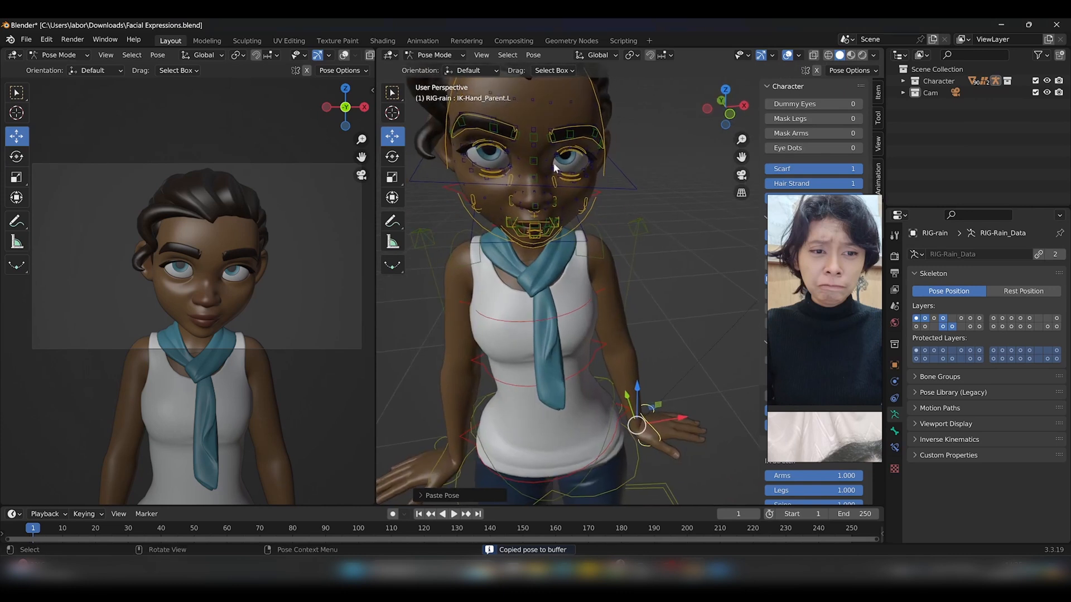
pyautogui.press('KP_1')
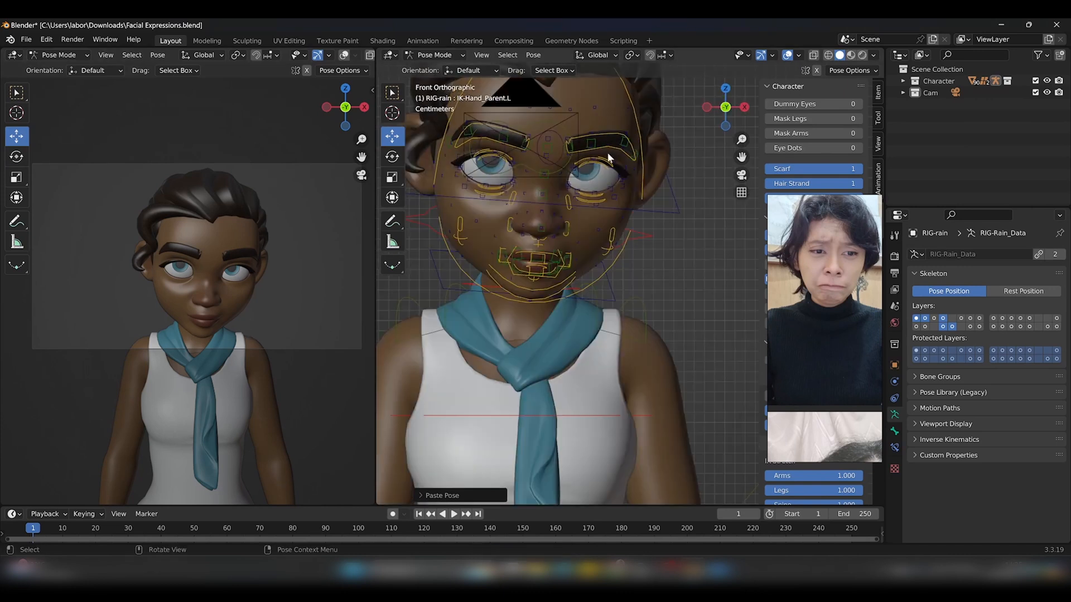
# Turn the head control with free trackball rotation to refine its tilt against the reference photo
pyautogui.click(634, 238)
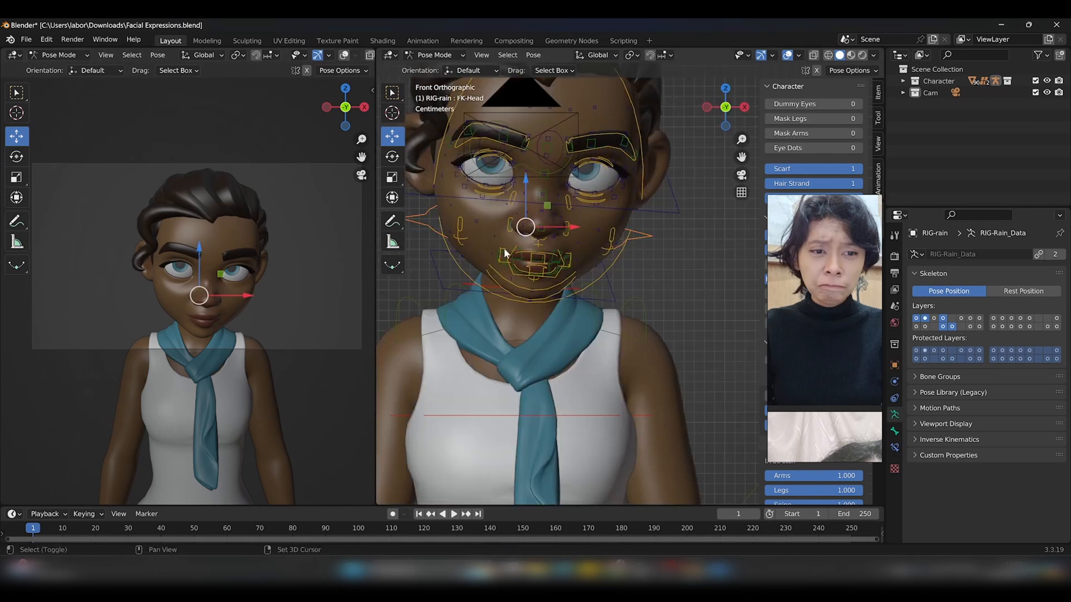
pyautogui.hotkey('shift', 'space')
pyautogui.click(454, 276)
pyautogui.press('capslock')
pyautogui.press('r')
pyautogui.press('r')
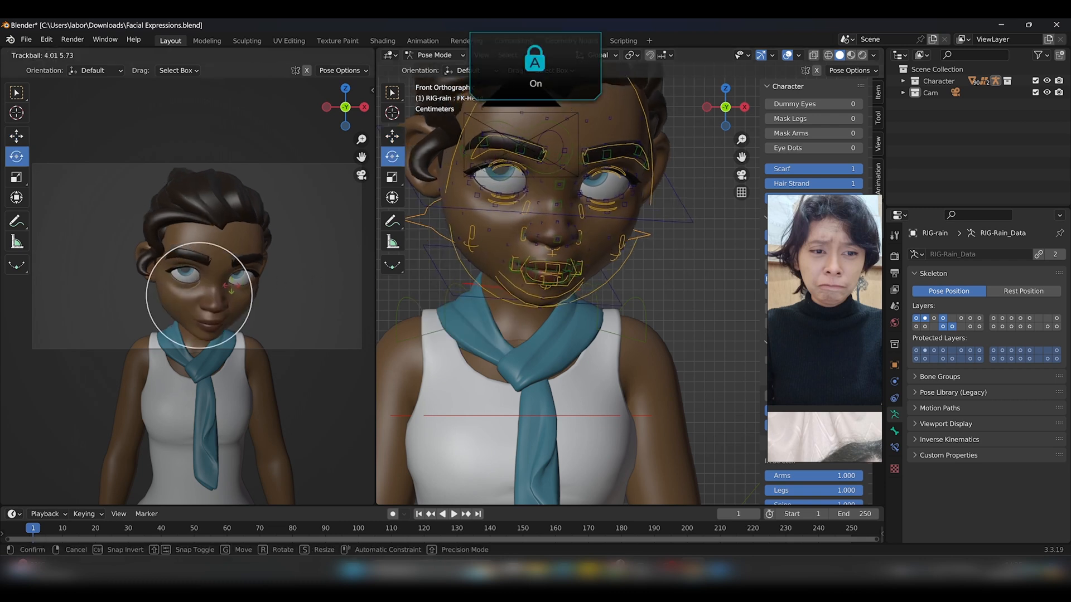
pyautogui.moveTo(225, 277); pyautogui.dragTo(252, 294)
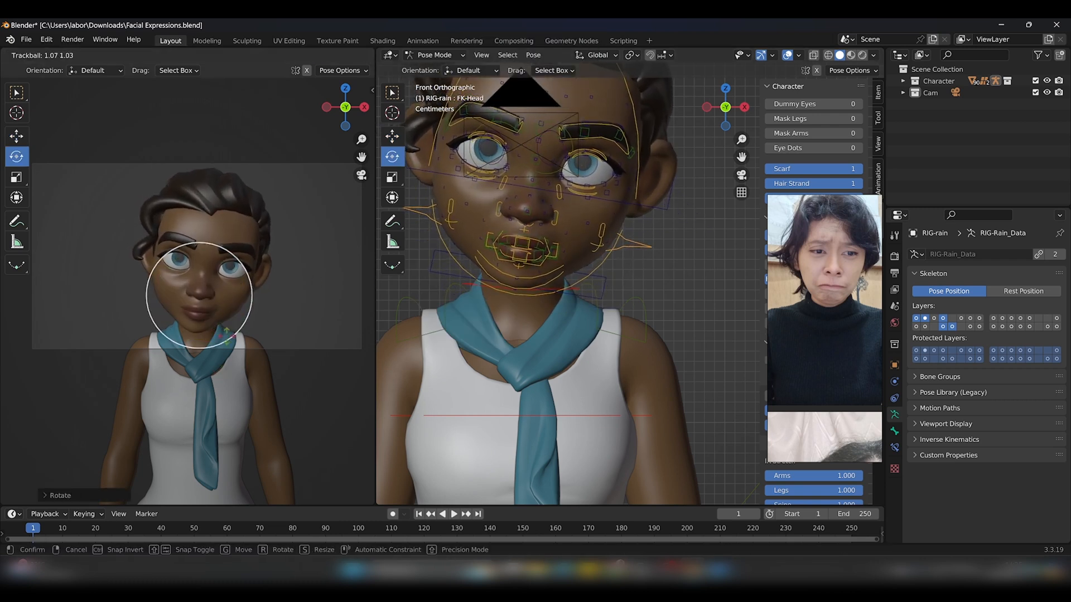
# In the right side view, rotate the head control forward so the chin drops
pyautogui.moveTo(664, 298); pyautogui.dragTo(513, 196, button='middle')
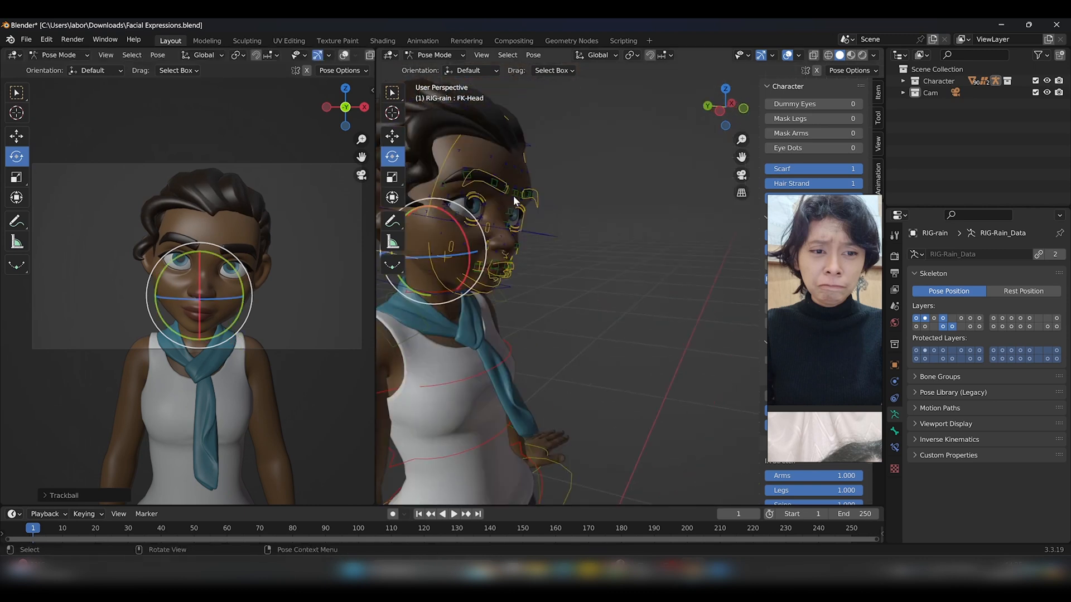
pyautogui.press('KP_3')
pyautogui.press('KP_Decimal')
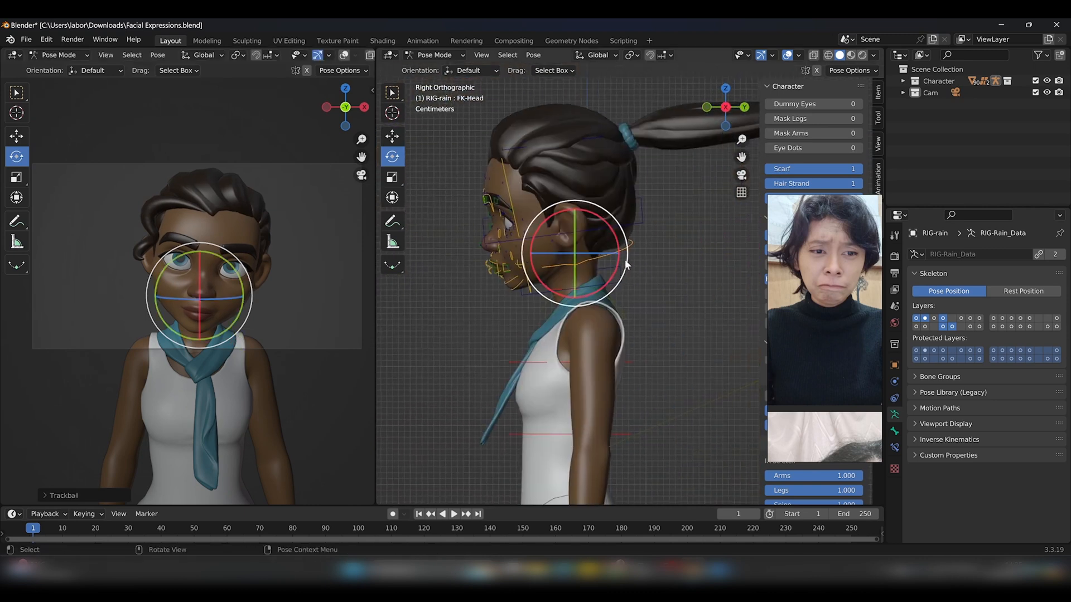
pyautogui.moveTo(628, 257)
pyautogui.mouseDown()
pyautogui.moveTo(570, 283)
pyautogui.moveTo(616, 257)
pyautogui.moveTo(615, 231)
pyautogui.moveTo(651, 269)
pyautogui.moveTo(621, 251)
pyautogui.mouseUp()
pyautogui.click(552, 286)
pyautogui.click(614, 240)
pyautogui.scroll(-6, 621, 251)
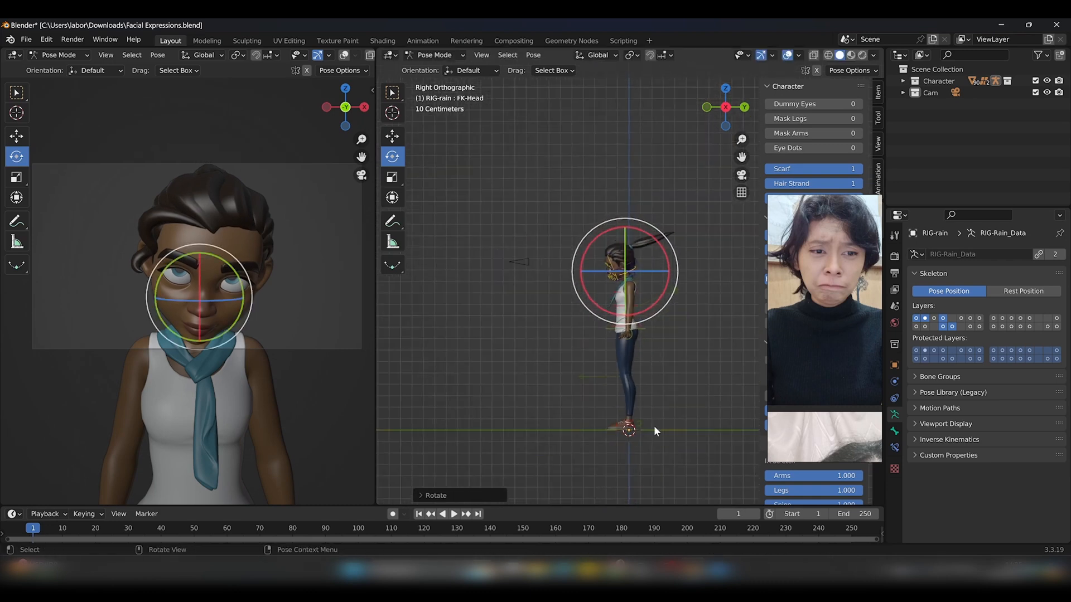
# Return to the front view of the face and place the enlarged reference photo beside it for comparison
pyautogui.keyDown('alt'); pyautogui.moveTo(490, 232); pyautogui.dragTo(533, 205, button='middle'); pyautogui.keyUp('alt')
pyautogui.scroll(8, 647, 153)
pyautogui.keyDown('shift'); pyautogui.moveTo(647, 152); pyautogui.dragTo(566, 353, button='middle'); pyautogui.keyUp('shift')
pyautogui.moveTo(832, 246); pyautogui.dragTo(751, 263)
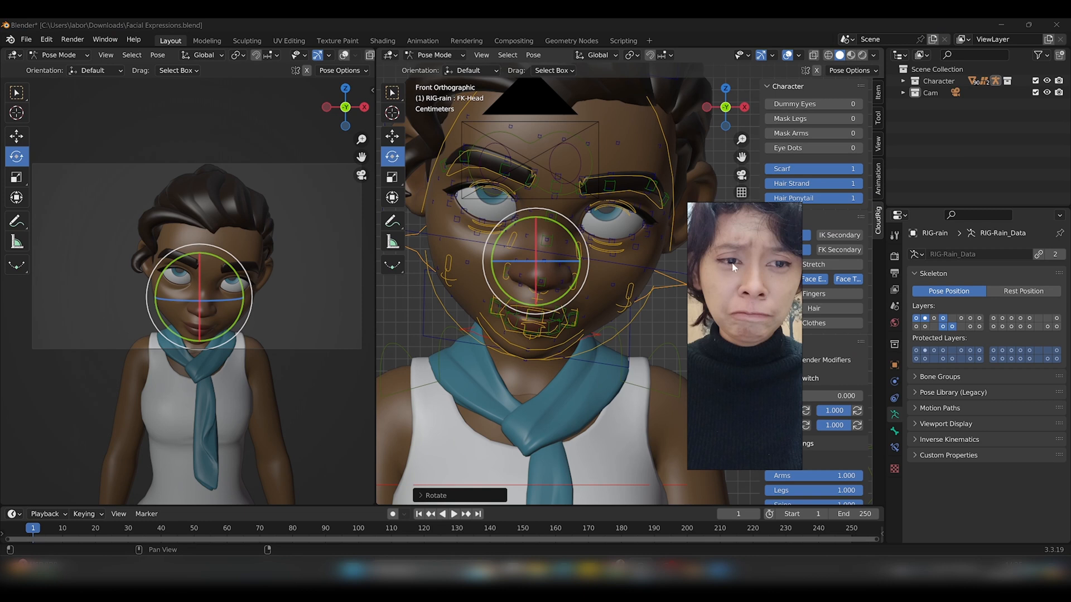
pyautogui.scroll(-3, 527, 189)
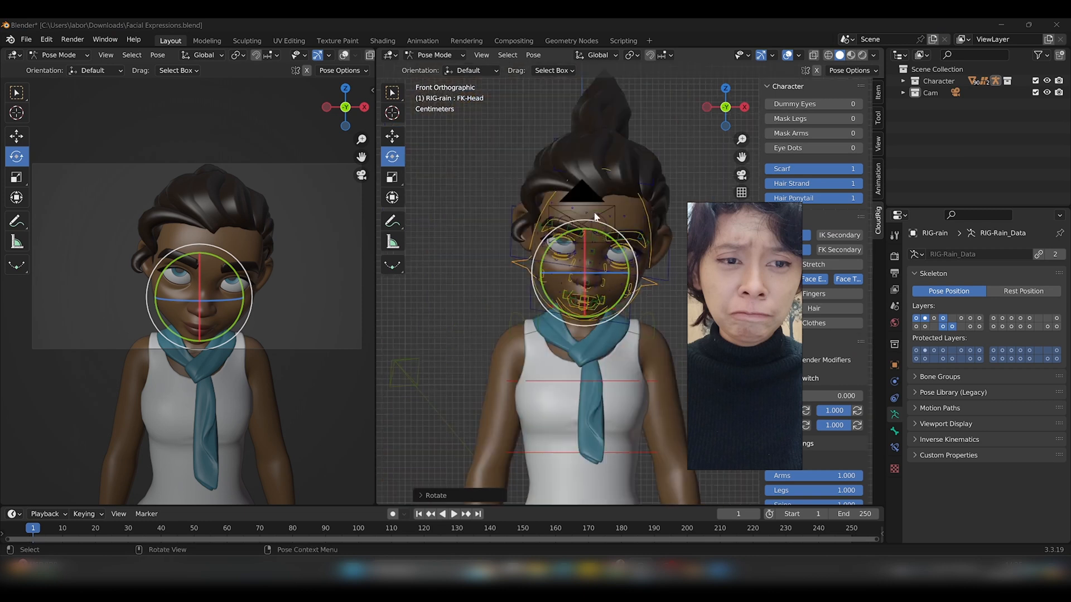
# Try a small extra rotation of the head control and undo it
pyautogui.click(592, 216)
pyautogui.scroll(1, 581, 284)
pyautogui.keyDown('shift'); pyautogui.moveTo(581, 285); pyautogui.dragTo(573, 286, button='middle'); pyautogui.keyUp('shift')
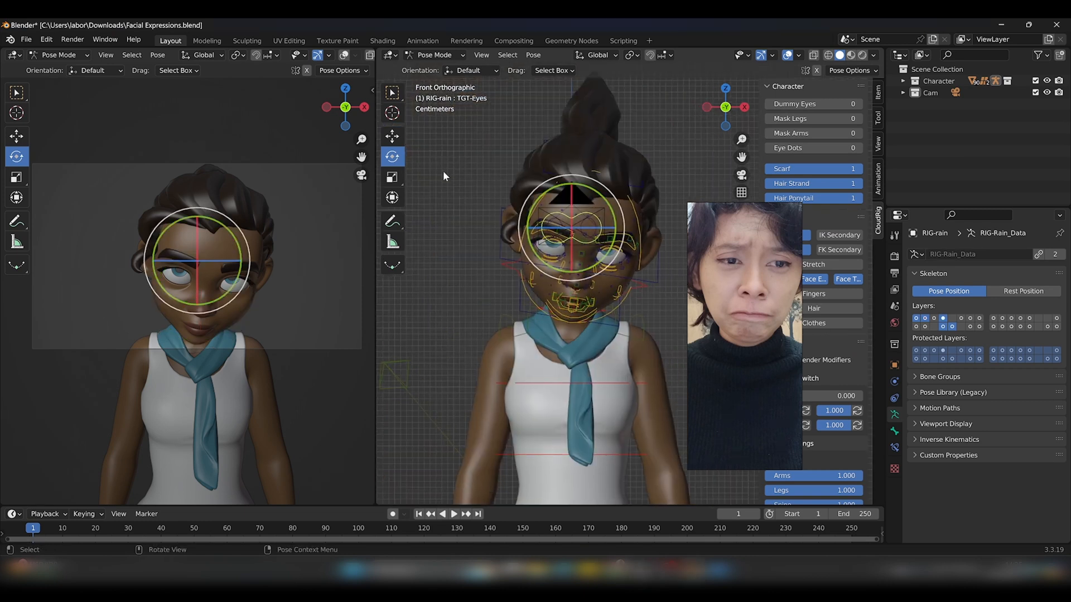
pyautogui.click(392, 137)
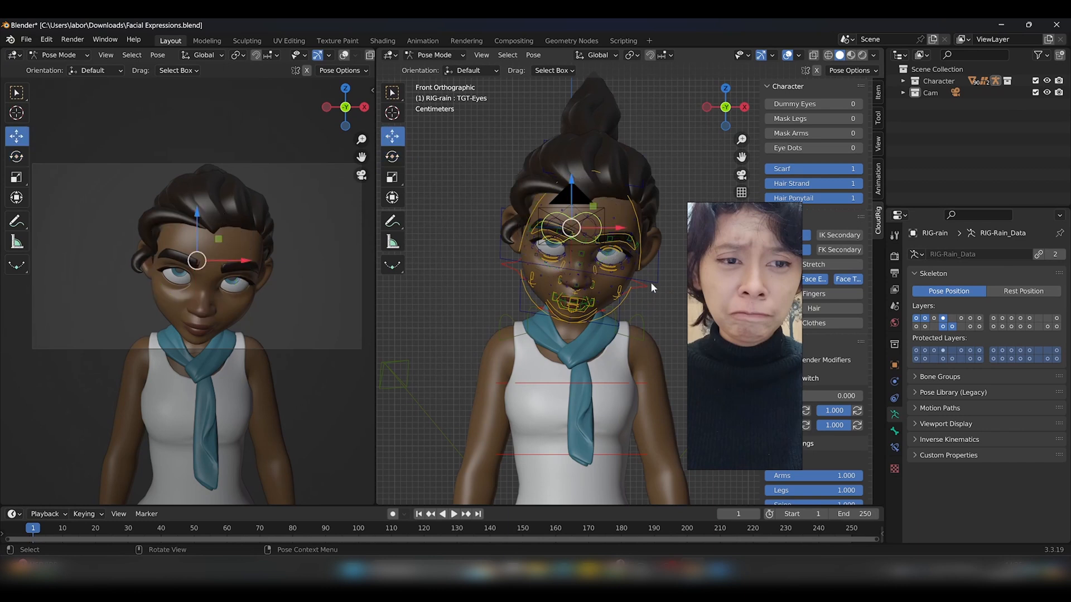
pyautogui.click(635, 286)
pyautogui.click(393, 161)
pyautogui.moveTo(606, 267)
pyautogui.mouseDown()
pyautogui.moveTo(624, 310)
pyautogui.moveTo(594, 262)
pyautogui.mouseUp()
pyautogui.hotkey('ctrl', 'z')
pyautogui.click(394, 135)
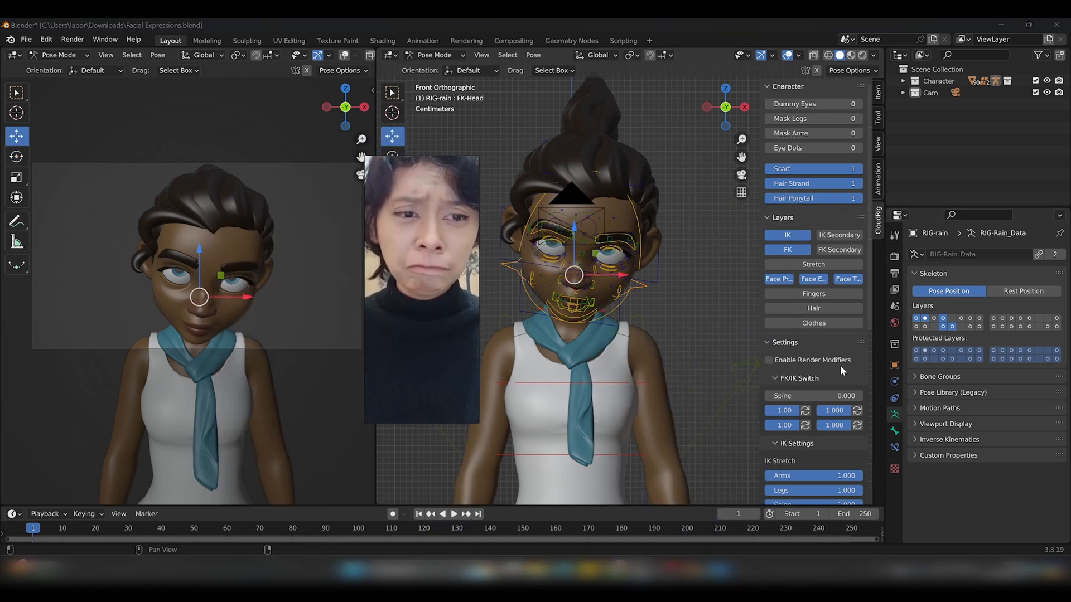
# Set the Eye Target Parent in the rig's face settings to Head (3)
pyautogui.scroll(-10, 831, 374)
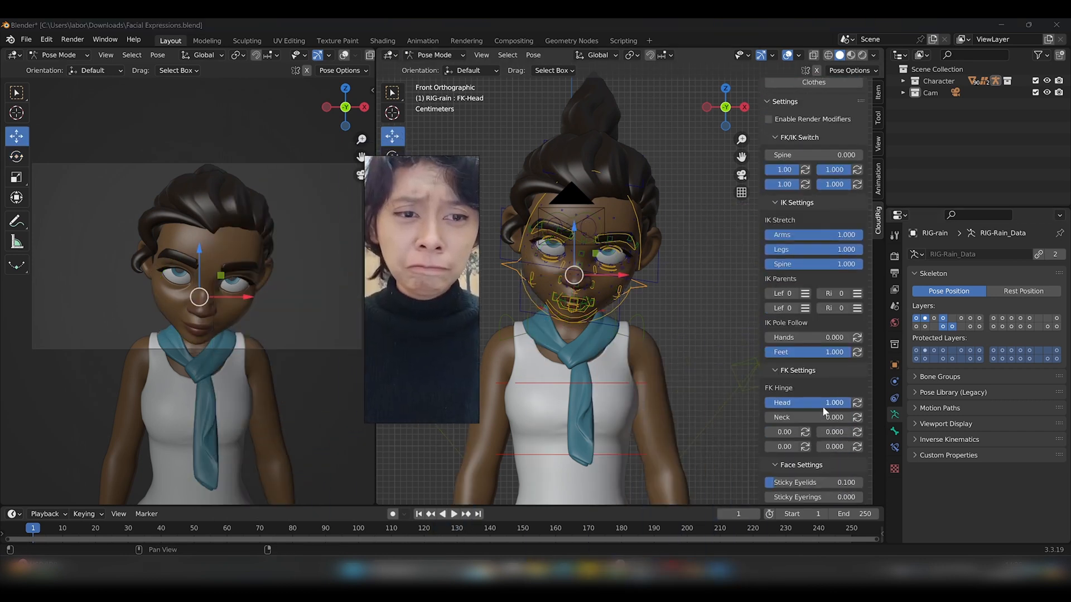
pyautogui.scroll(-2, 806, 419)
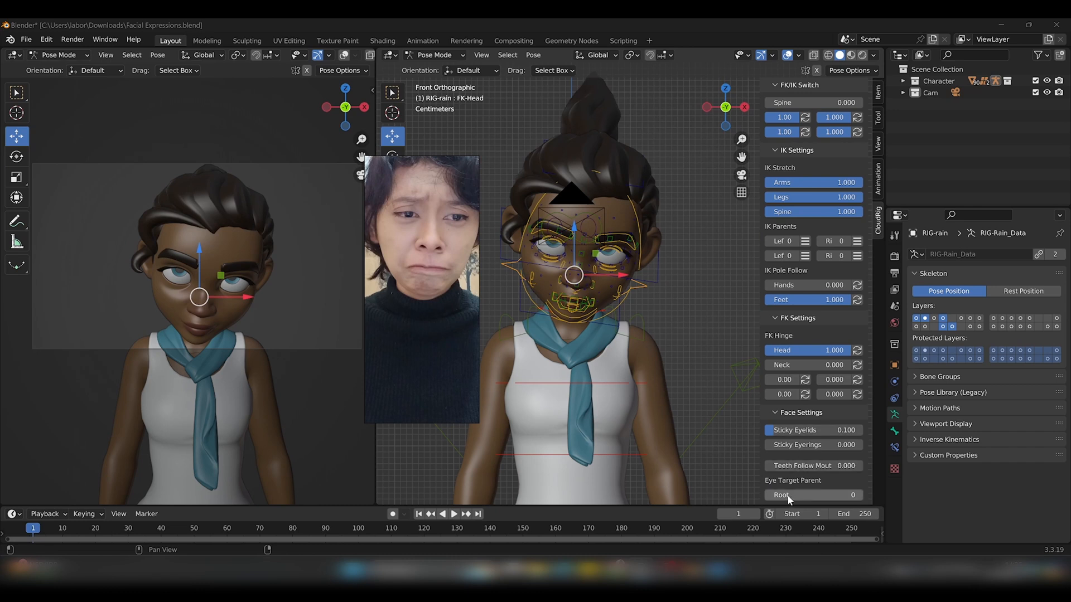
pyautogui.moveTo(786, 495); pyautogui.dragTo(837, 495)
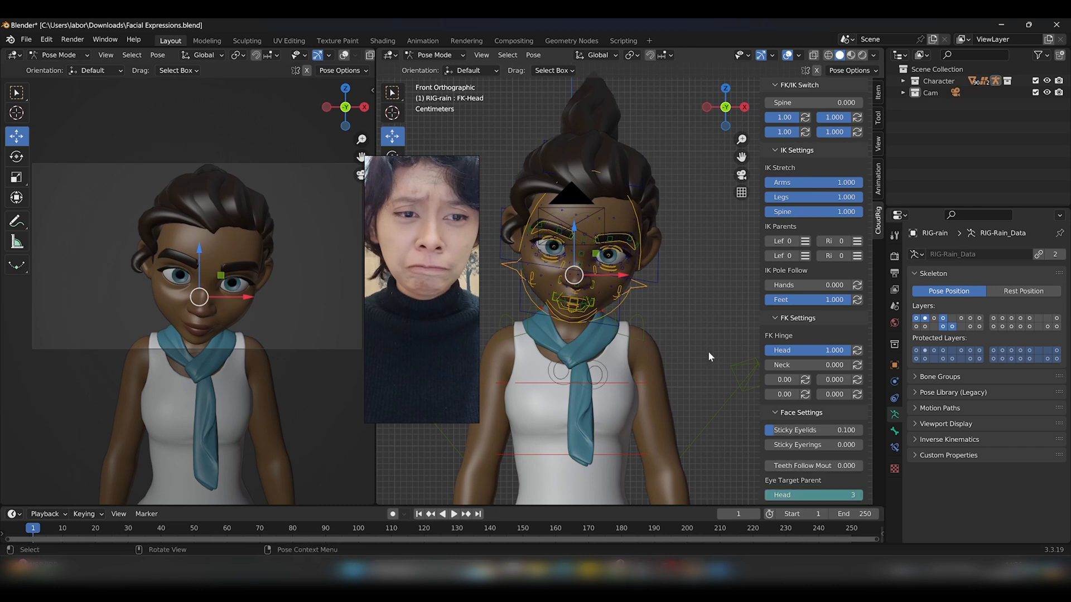
# Examine the character's eyes and eyelid controls up close and compare the face with the reference photo
pyautogui.scroll(2, 583, 252)
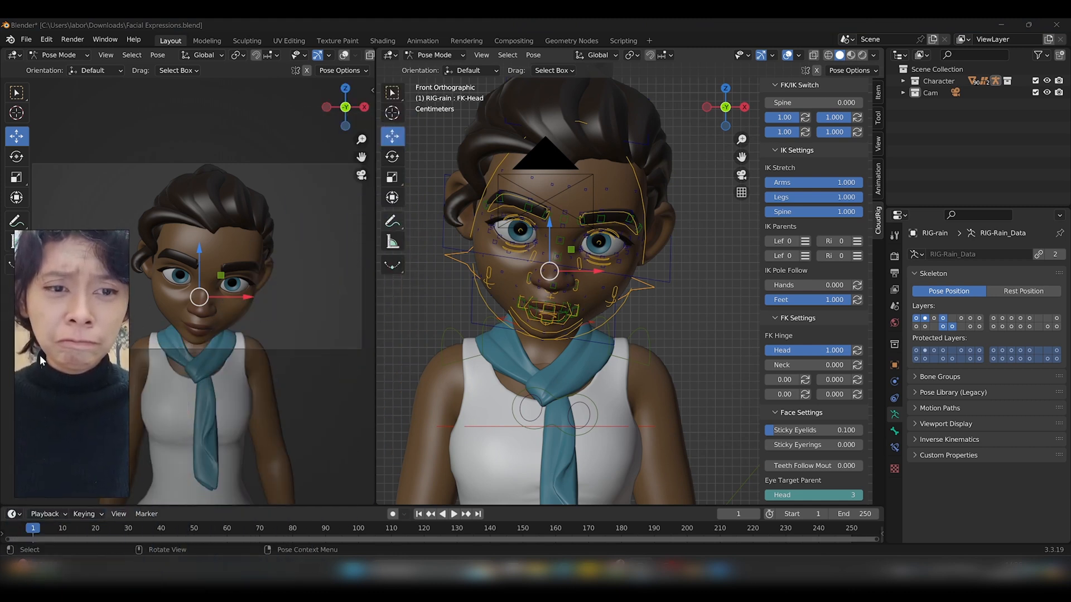
pyautogui.scroll(3, 570, 270)
pyautogui.moveTo(570, 270); pyautogui.dragTo(621, 236, button='middle')
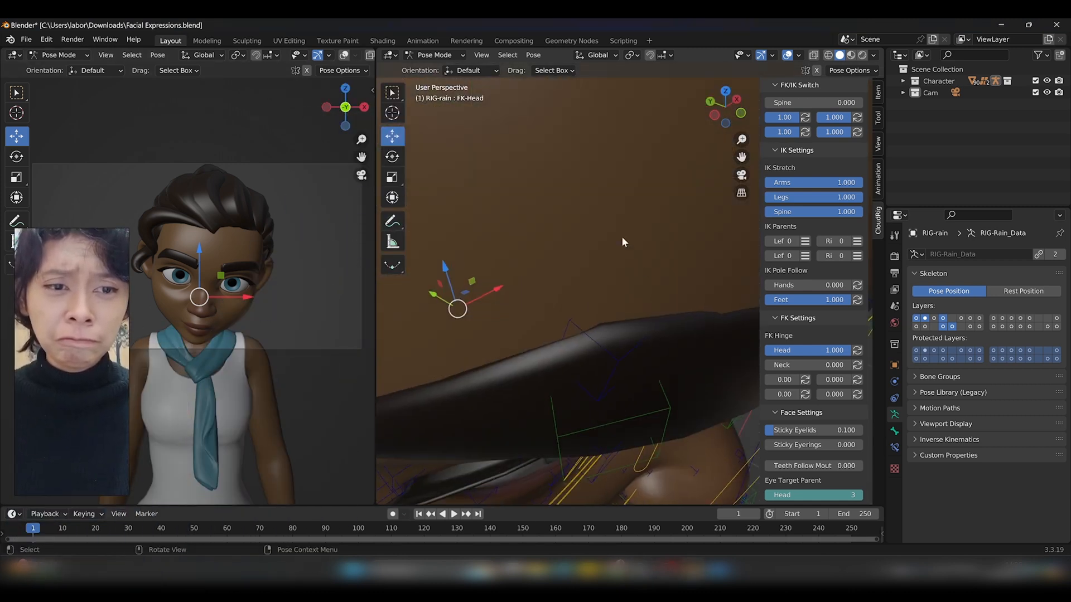
pyautogui.scroll(-3, 626, 240)
pyautogui.press('KP_1')
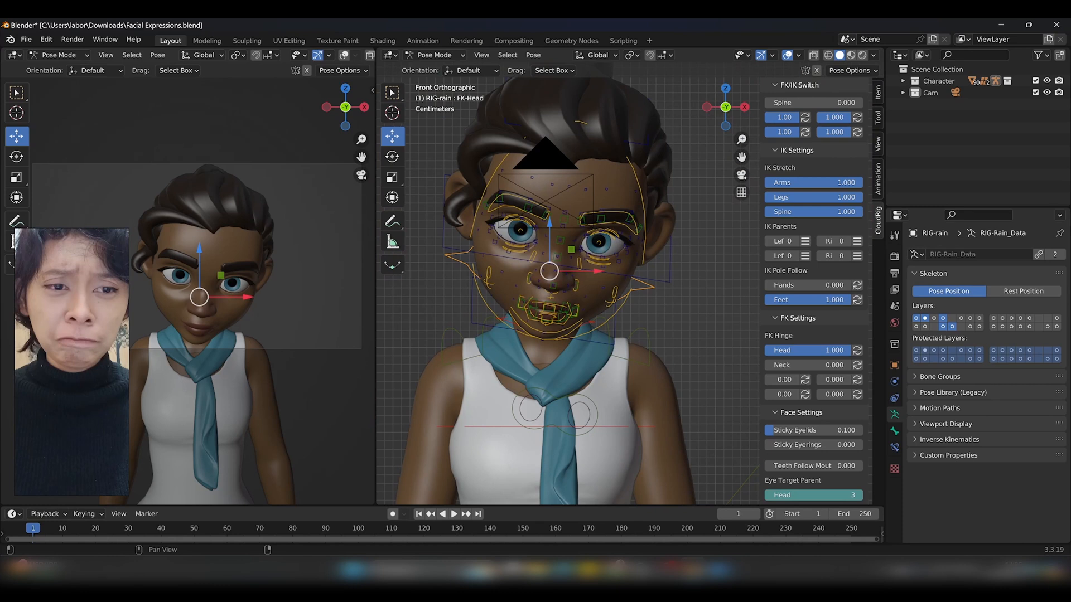
pyautogui.scroll(5, 498, 260)
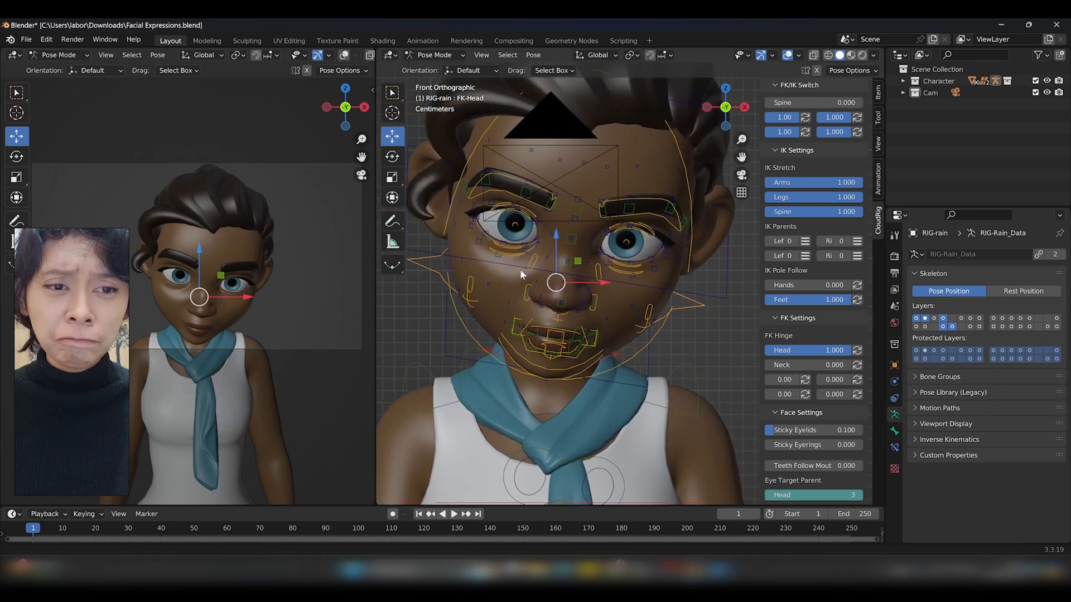
pyautogui.scroll(3, 513, 237)
pyautogui.click(516, 182)
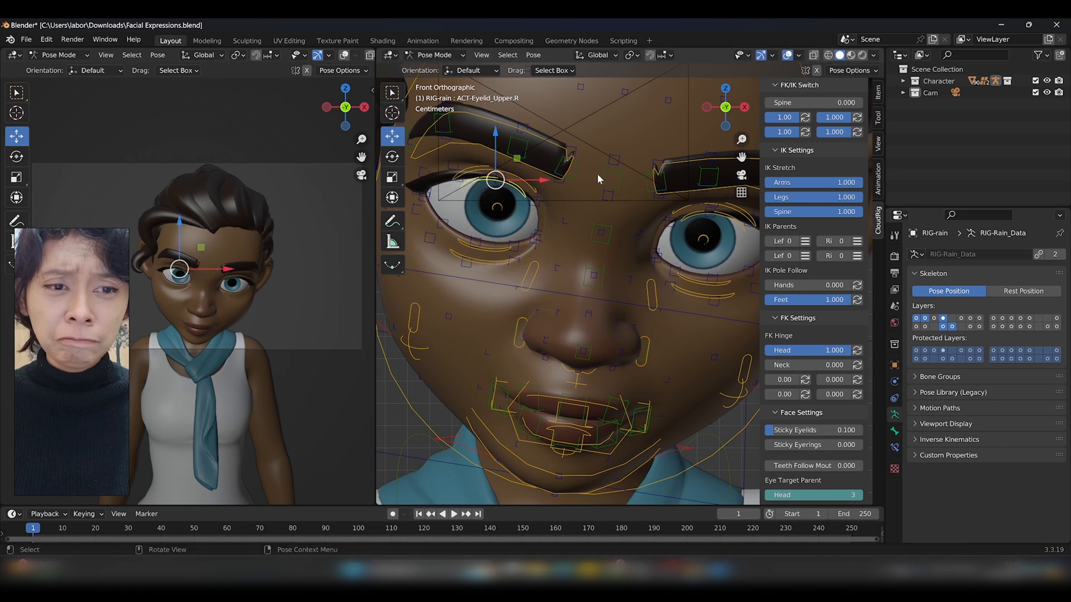
pyautogui.scroll(-6, 597, 173)
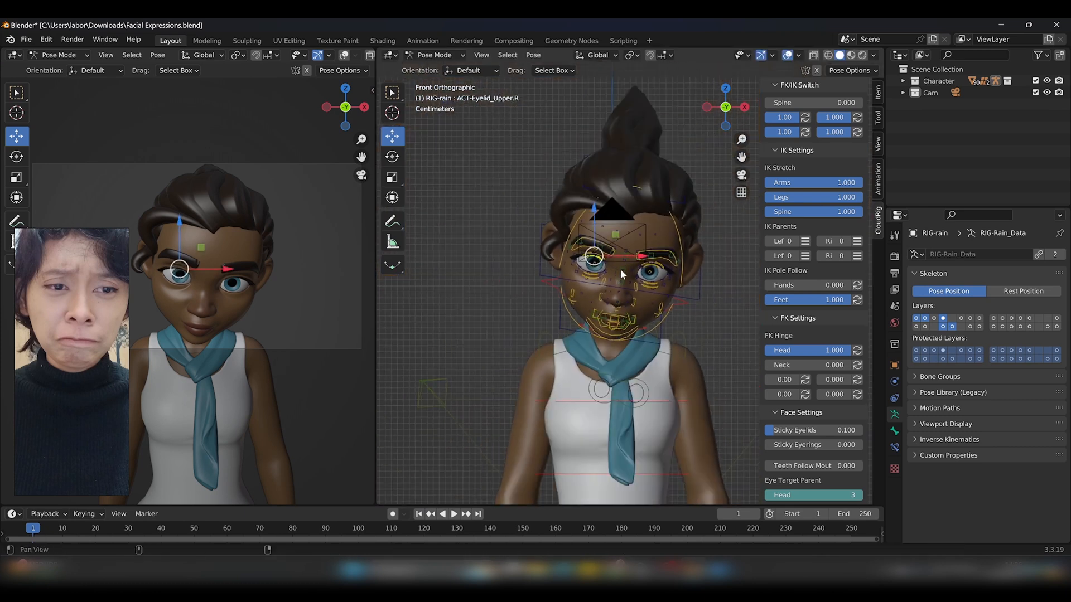
pyautogui.keyDown('shift'); pyautogui.moveTo(655, 280); pyautogui.dragTo(614, 272, button='middle'); pyautogui.keyUp('shift')
pyautogui.click(664, 306)
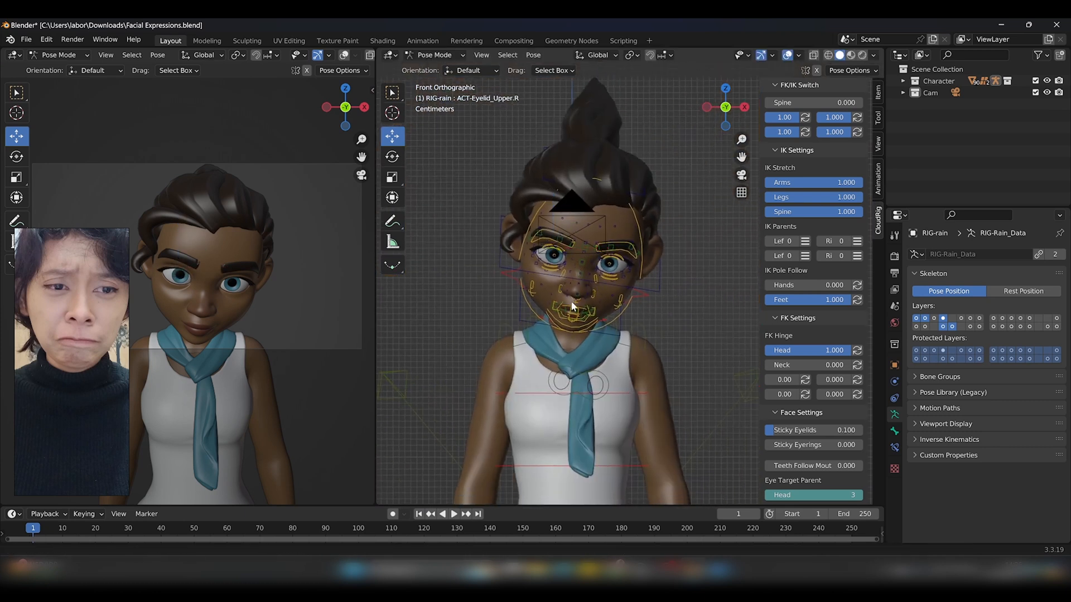
# Move the eye target control TGT-Eyes down and slightly toward the character's left to redirect the gaze
pyautogui.scroll(-2, 639, 275)
pyautogui.click(594, 360)
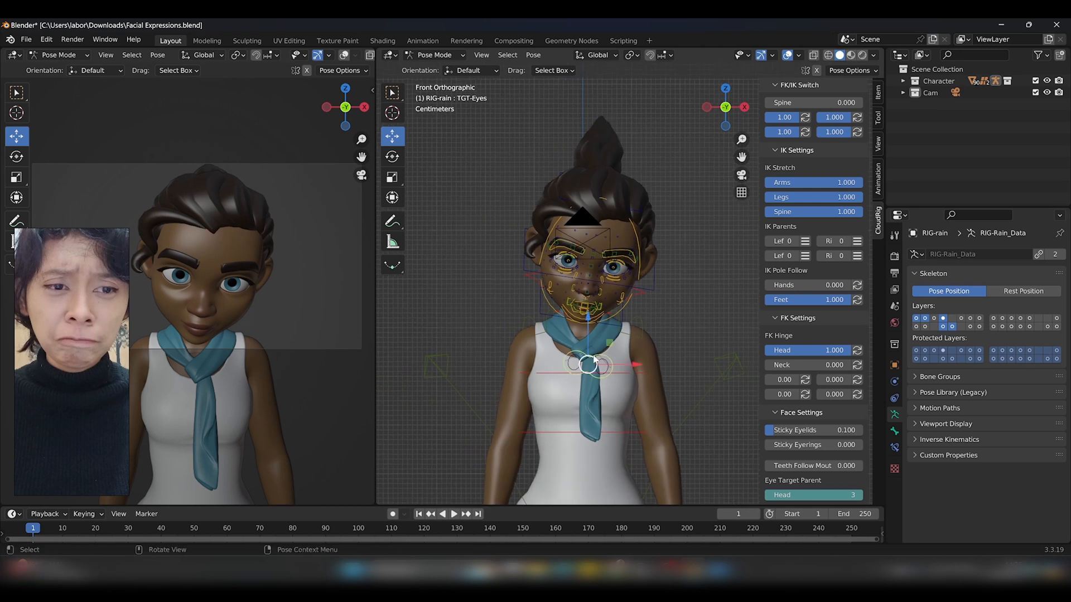
pyautogui.moveTo(594, 360); pyautogui.dragTo(606, 389)
pyautogui.scroll(5, 559, 273)
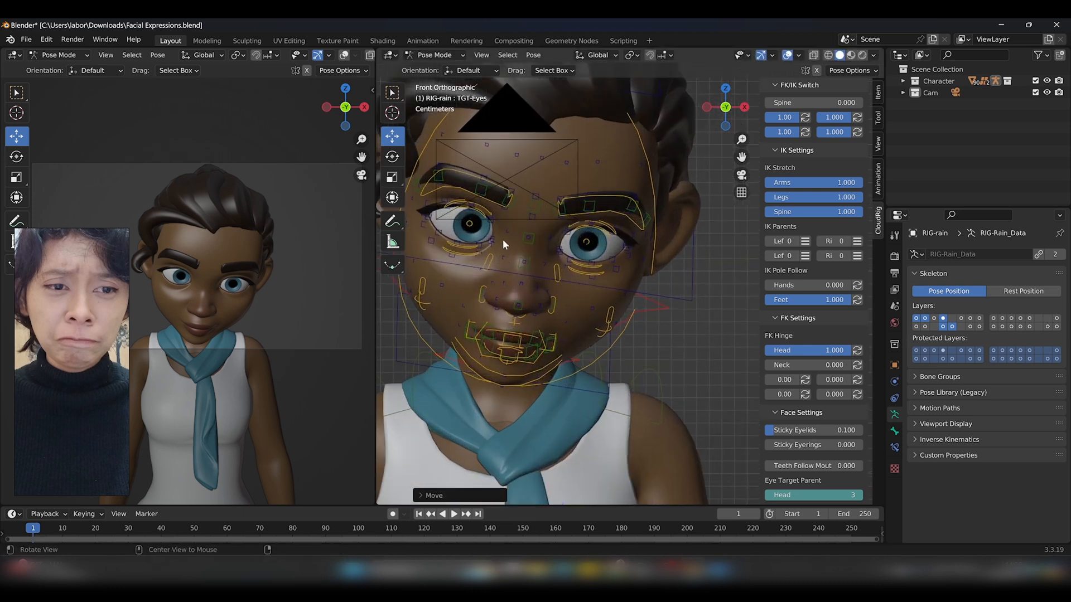
# Lower the character's right upper eyelid control and raise the right lower eyelid control to narrow that eye
pyautogui.click(516, 235)
pyautogui.moveTo(517, 230); pyautogui.dragTo(509, 254)
pyautogui.click(507, 275)
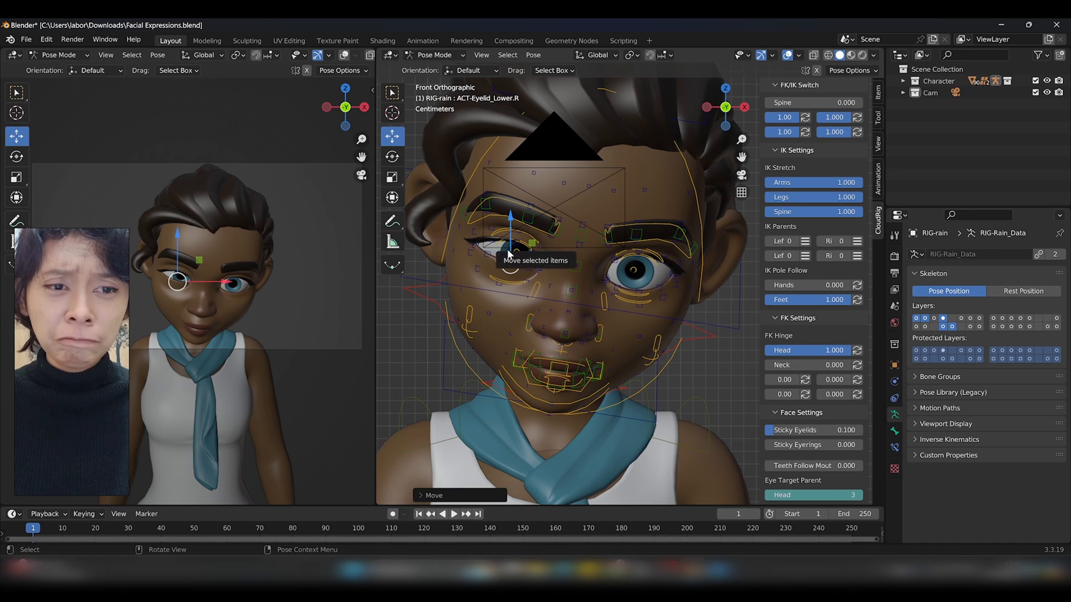
pyautogui.scroll(4, 225, 307)
pyautogui.scroll(2, 271, 309)
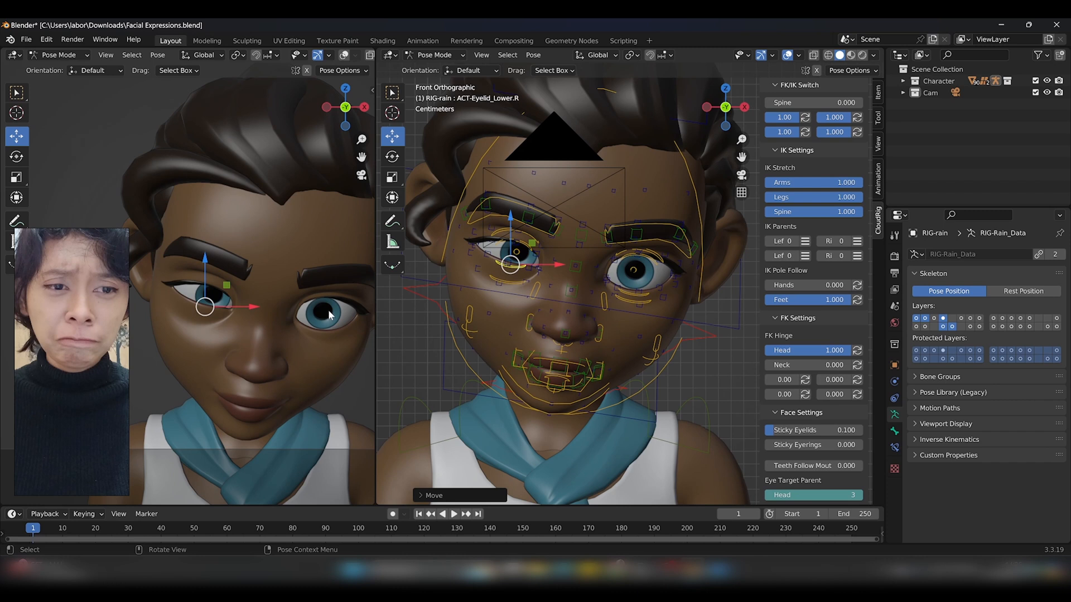
pyautogui.scroll(3, 663, 256)
# Lower the left upper eyelid control along Z and raise the left lower eyelid control slightly
pyautogui.click(617, 258)
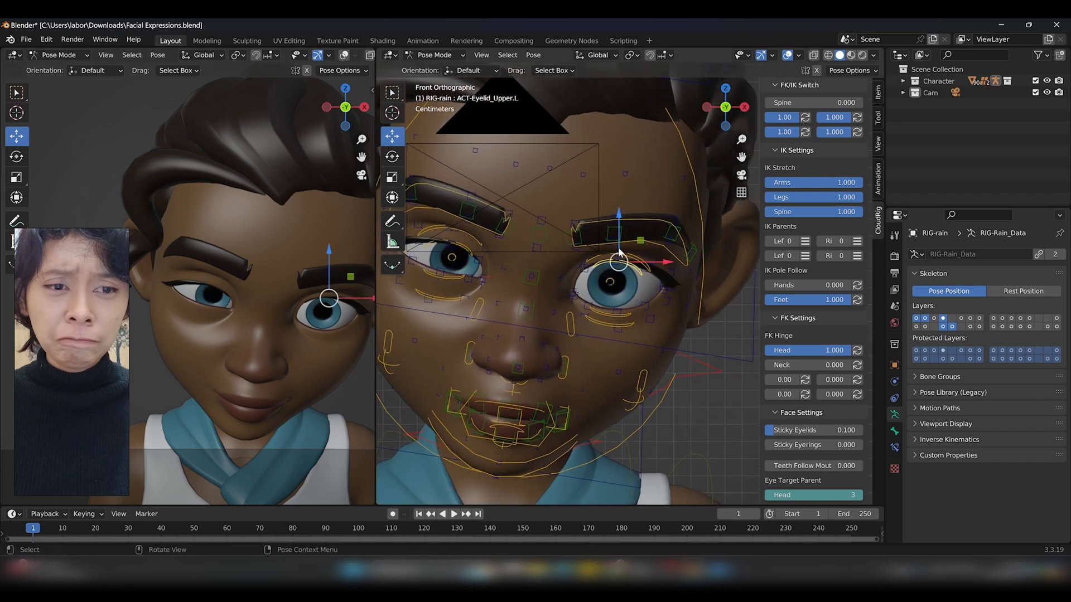
pyautogui.press('g')
pyautogui.press('z')
pyautogui.click(614, 279)
pyautogui.click(611, 289)
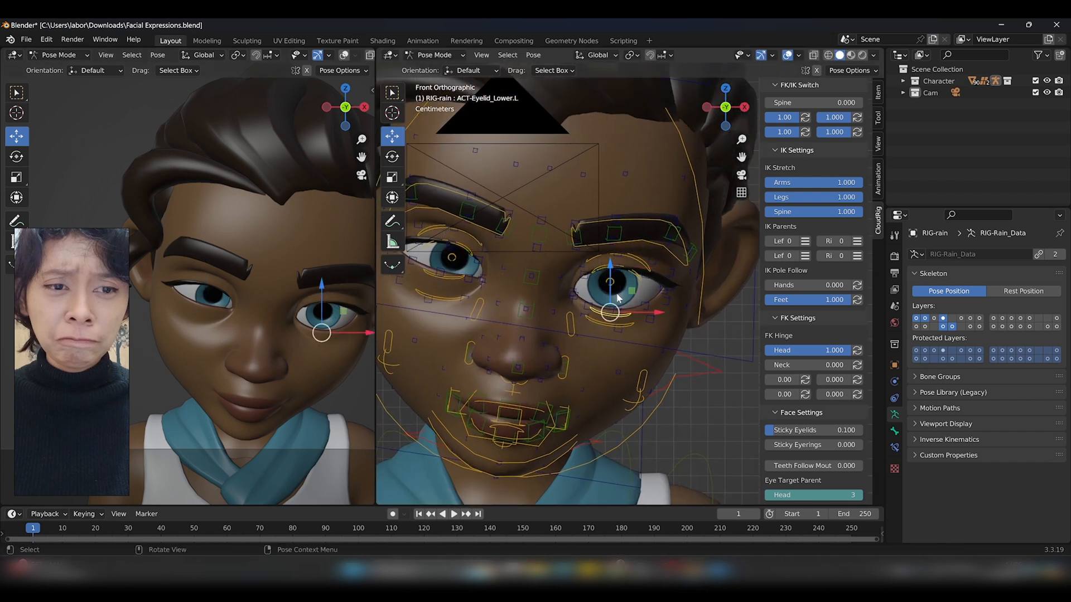
pyautogui.moveTo(611, 289); pyautogui.dragTo(615, 252)
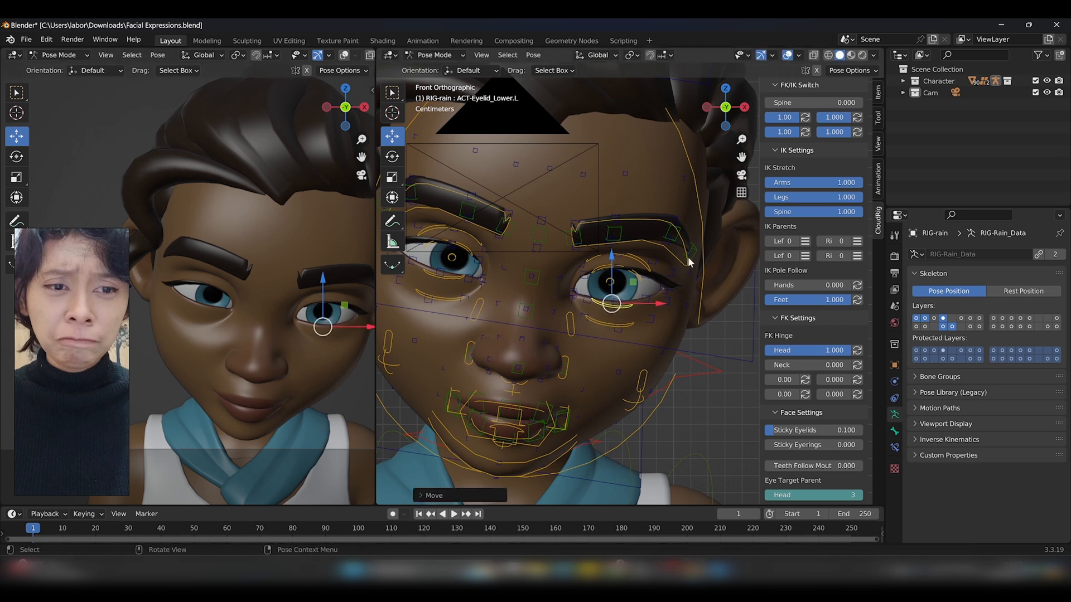
# Nudge the left upper eye-ring control MSTR-Eyering_Upper.L slightly downward
pyautogui.click(596, 255)
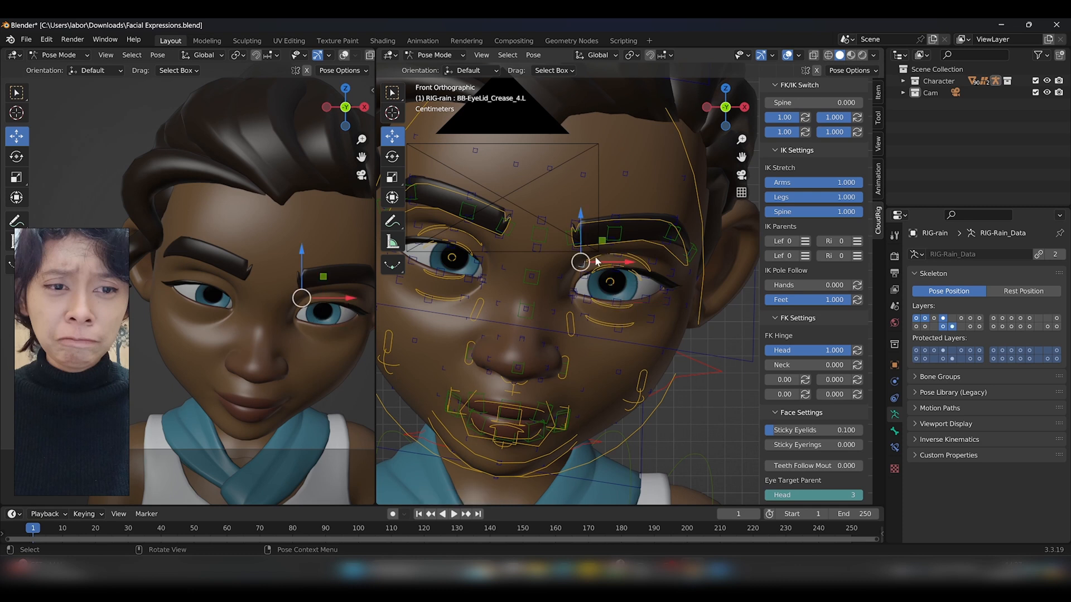
pyautogui.moveTo(619, 239); pyautogui.dragTo(615, 248)
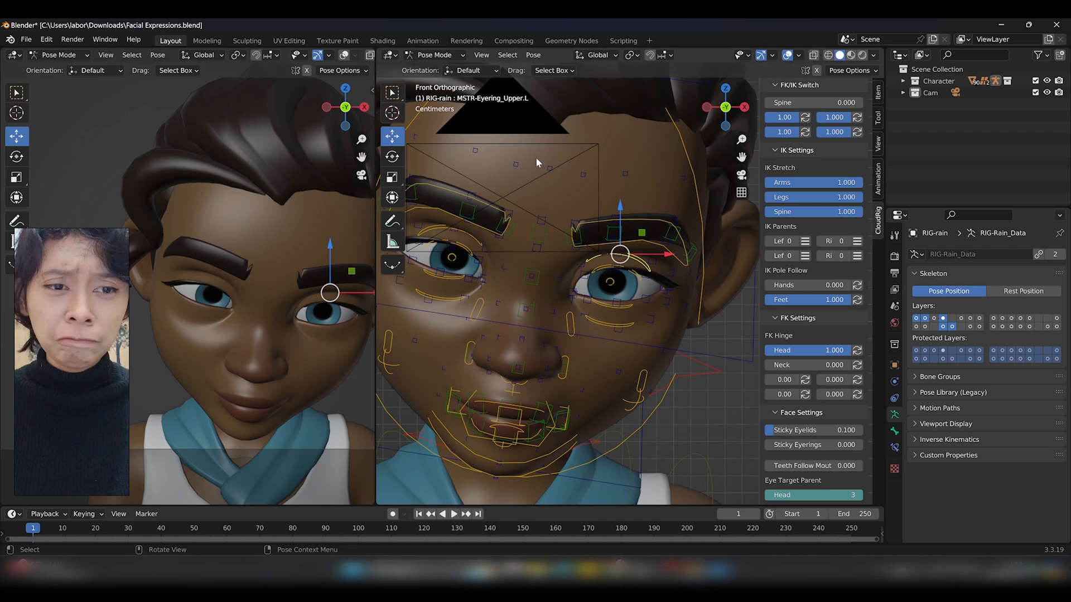
pyautogui.scroll(-1, 585, 238)
# Rotate the right eyebrow master control MSTR-Eyebrow.R to lift the brow's inner end
pyautogui.click(487, 219)
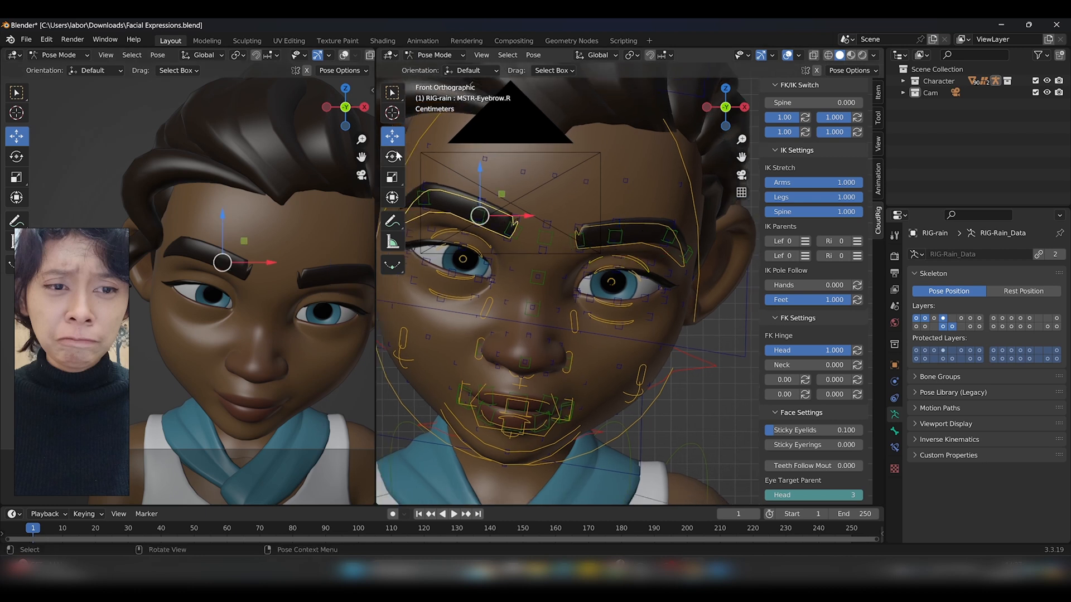
pyautogui.click(392, 156)
pyautogui.moveTo(523, 240); pyautogui.dragTo(597, 275)
# Try to lower the left upper eyelid control ACT-Eyelid_Upper.L further
pyautogui.click(589, 274)
pyautogui.click(392, 136)
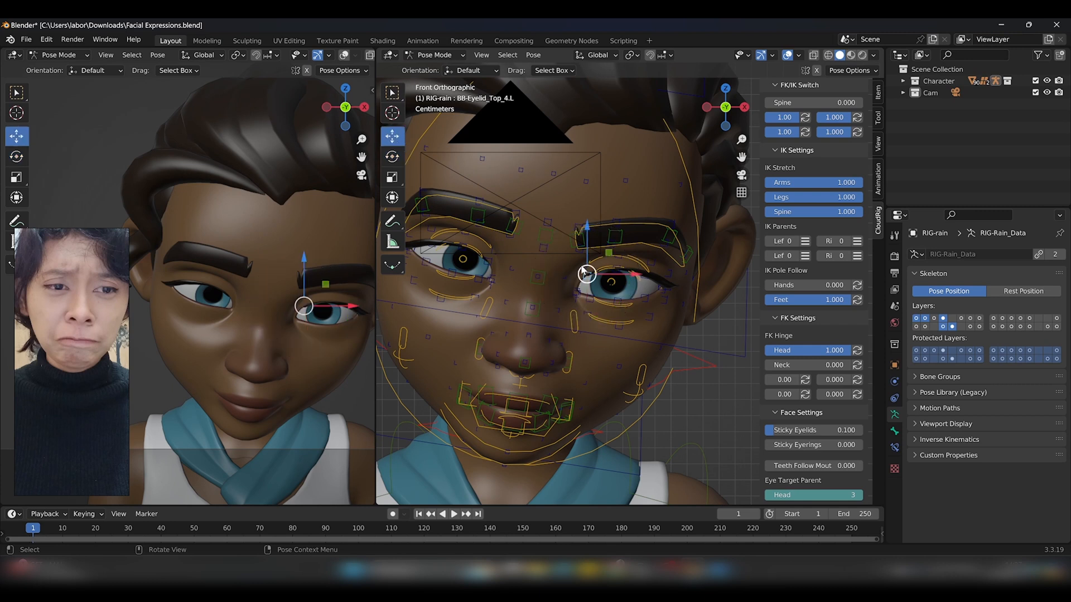
pyautogui.click(617, 266)
pyautogui.click(617, 254)
pyautogui.moveTo(618, 256); pyautogui.dragTo(614, 272)
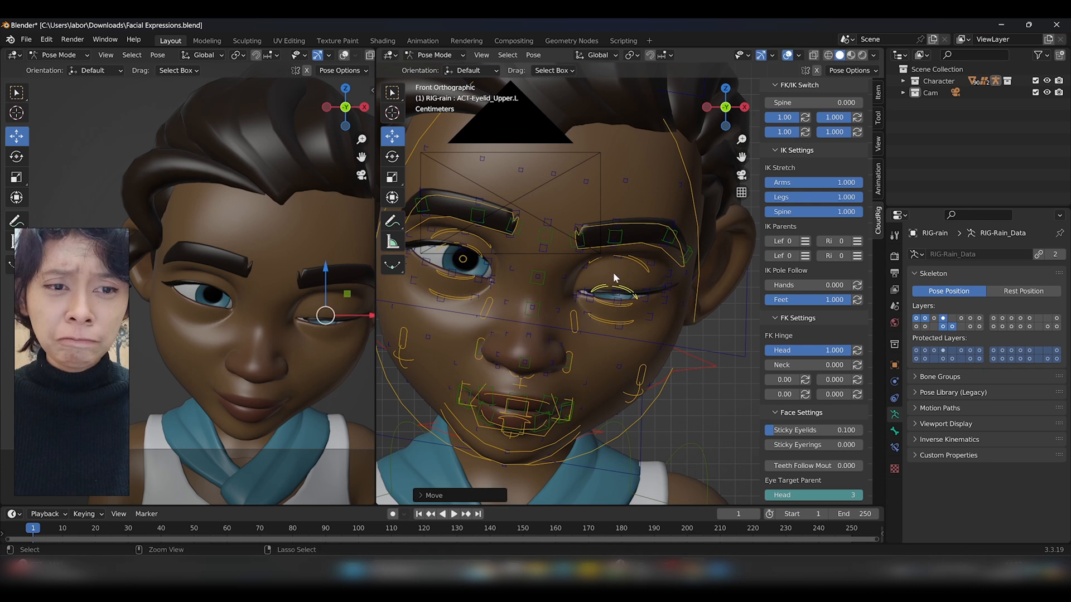
# Rotate the left eyebrow master control so its outer end drops, and rotate the right eyebrow further so its inner end rises
pyautogui.click(591, 227)
pyautogui.click(392, 157)
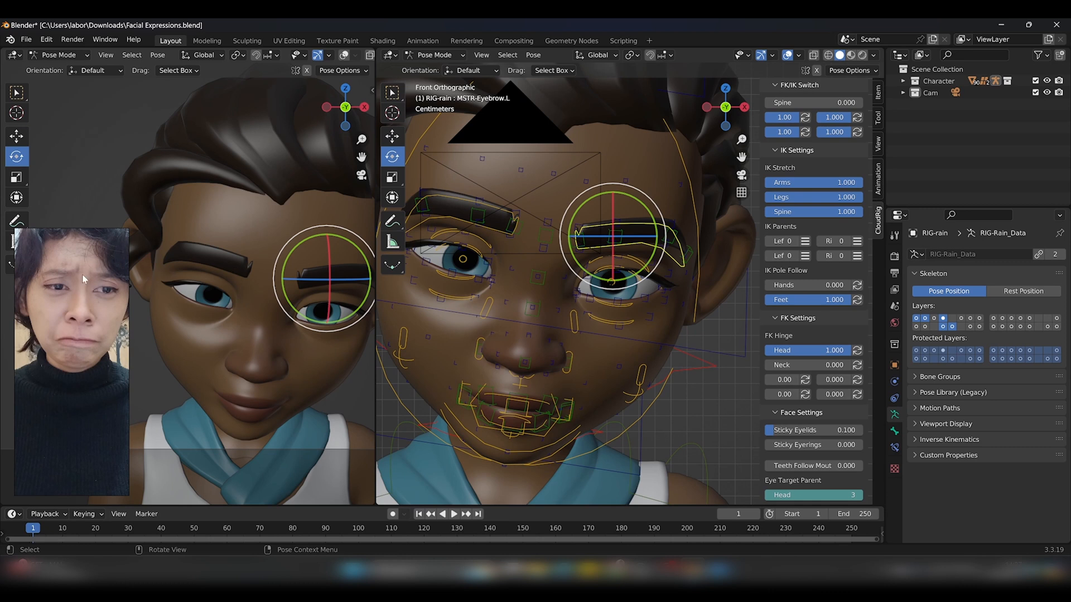
pyautogui.moveTo(350, 245); pyautogui.dragTo(362, 255)
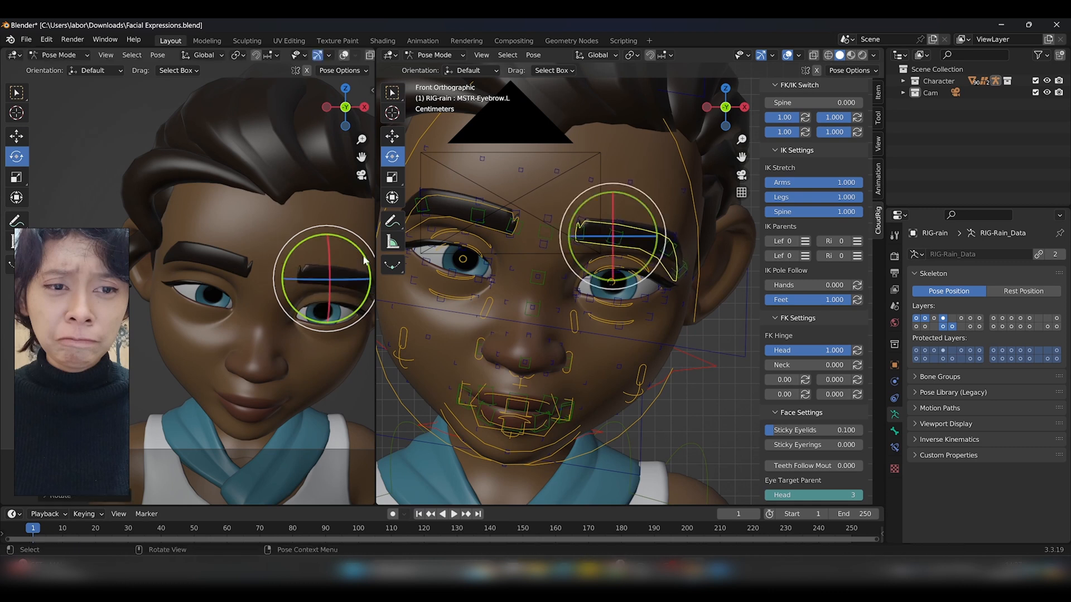
pyautogui.click(506, 217)
pyautogui.moveTo(519, 213); pyautogui.dragTo(522, 192)
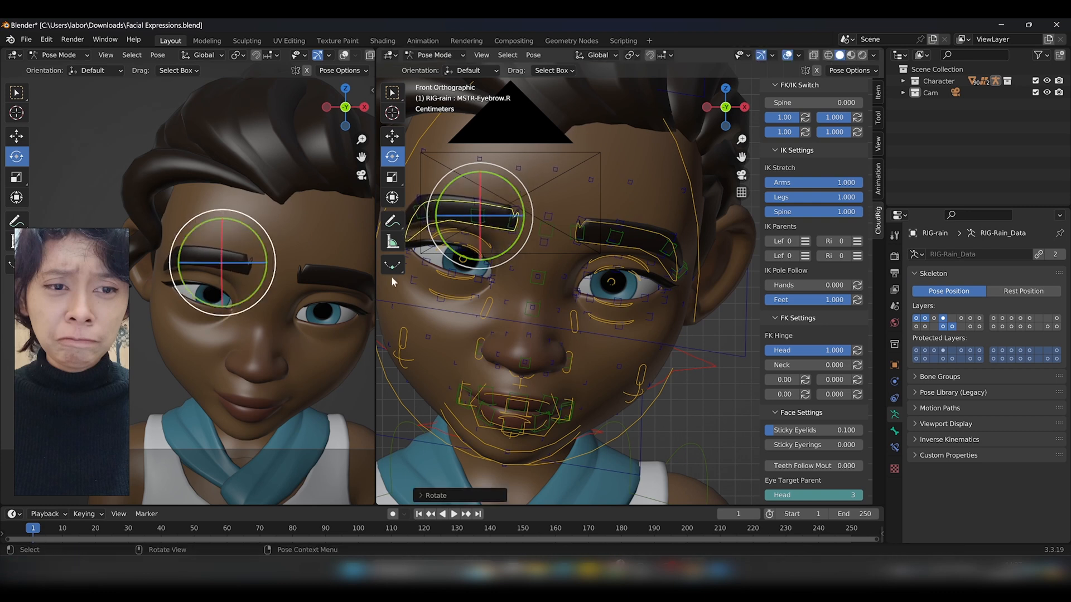
# Move the left lip corner control ACT-Lips_Corner.L back and slightly outward, checking it in side and angled views
pyautogui.keyDown('ctrl'); pyautogui.moveTo(499, 330); pyautogui.dragTo(568, 317, button='middle'); pyautogui.keyUp('ctrl')
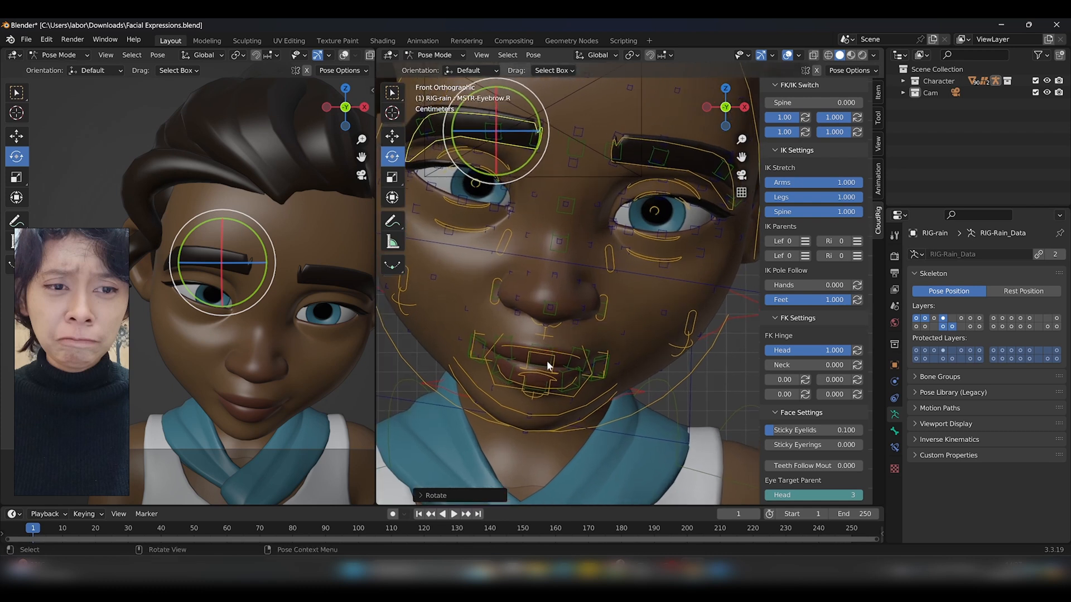
pyautogui.press('KP_3')
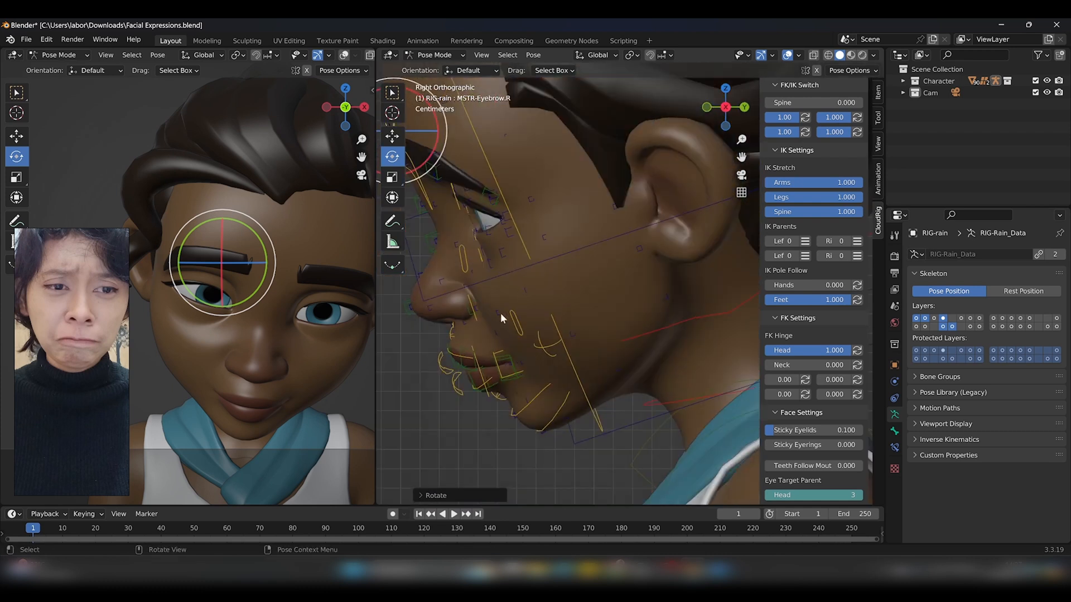
pyautogui.click(502, 350)
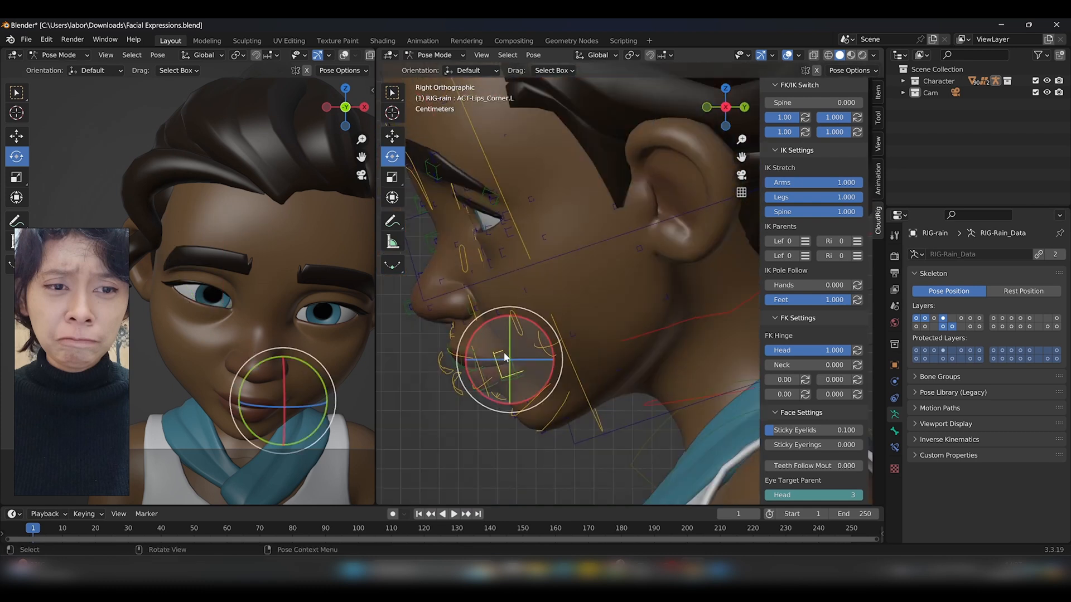
pyautogui.click(393, 139)
pyautogui.moveTo(514, 361); pyautogui.dragTo(527, 358)
pyautogui.press('KP_1')
pyautogui.moveTo(569, 295); pyautogui.dragTo(593, 284, button='middle')
pyautogui.moveTo(593, 282); pyautogui.dragTo(613, 270)
pyautogui.moveTo(570, 289); pyautogui.dragTo(573, 285, button='middle')
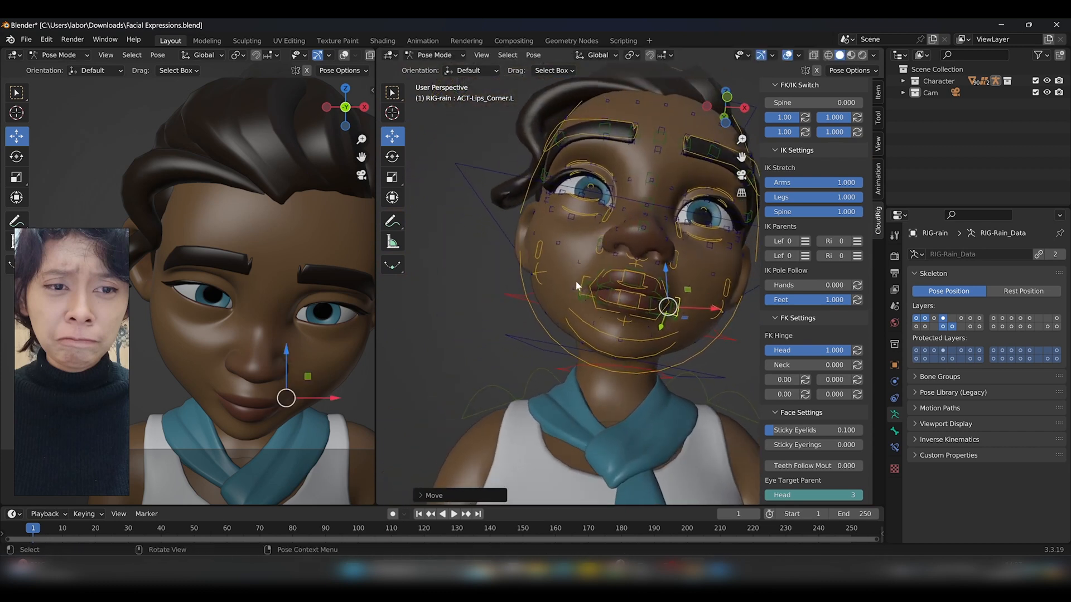
# Move the right lip corner control ACT-Lips_Corner.R outward, and shift it slightly back and down in the side view
pyautogui.click(571, 284)
pyautogui.press('g')
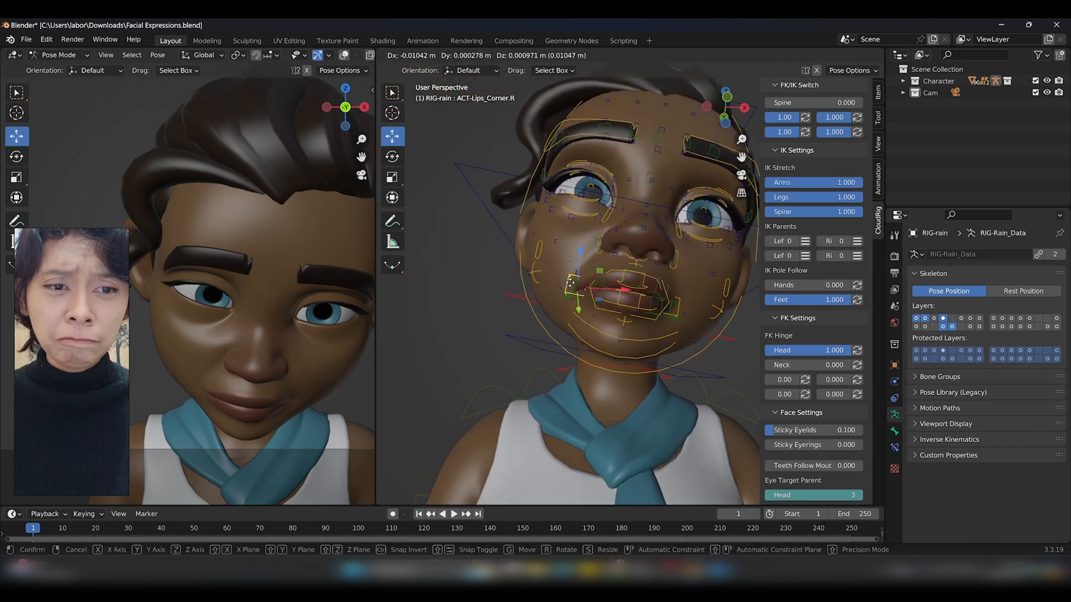
pyautogui.click(570, 282)
pyautogui.press('ctrl+KP_3')
pyautogui.scroll(2, 710, 337)
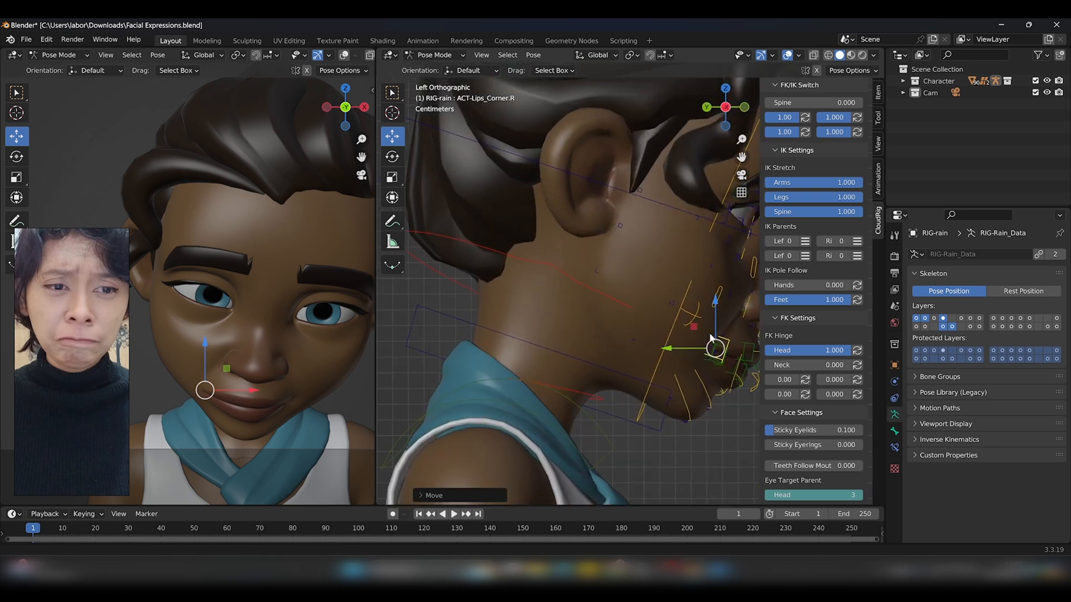
pyautogui.keyDown('shift'); pyautogui.moveTo(711, 341); pyautogui.dragTo(616, 330, button='middle'); pyautogui.keyUp('shift')
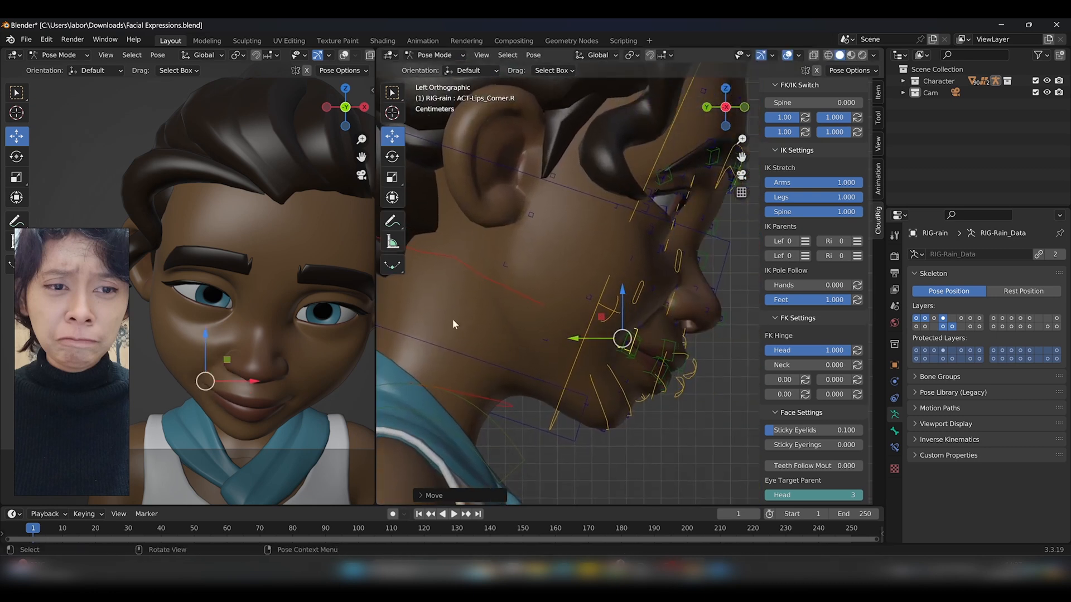
pyautogui.moveTo(205, 385); pyautogui.dragTo(206, 387)
pyautogui.moveTo(623, 341); pyautogui.dragTo(620, 344)
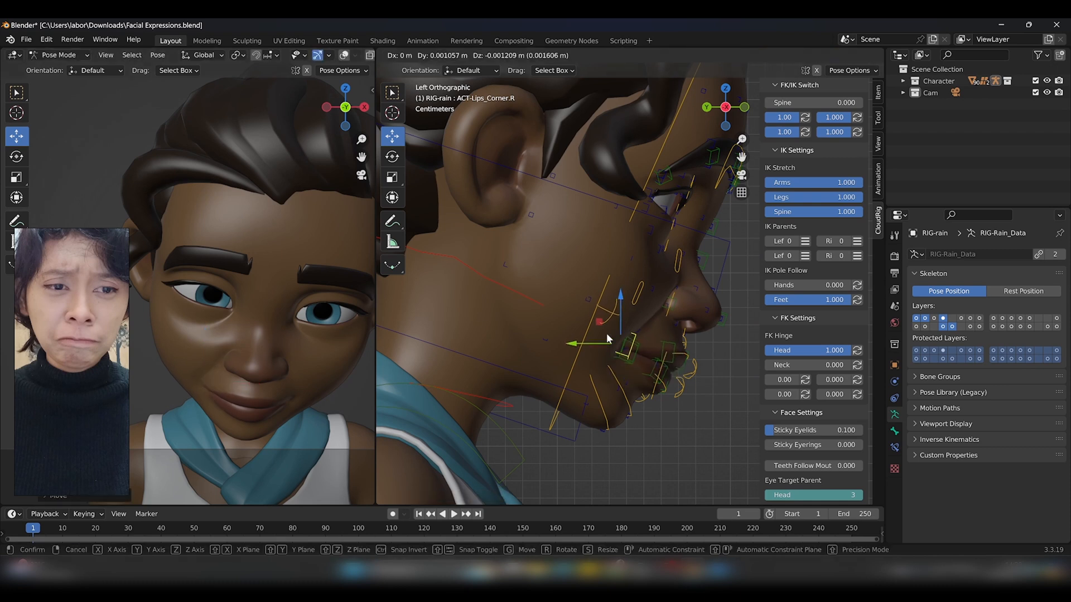
# Rotate the right lip corner control and nudge it slightly downward to shape that corner of the mouth
pyautogui.click(392, 156)
pyautogui.moveTo(655, 388); pyautogui.dragTo(690, 330)
pyautogui.moveTo(252, 358); pyautogui.dragTo(234, 323)
pyautogui.click(392, 135)
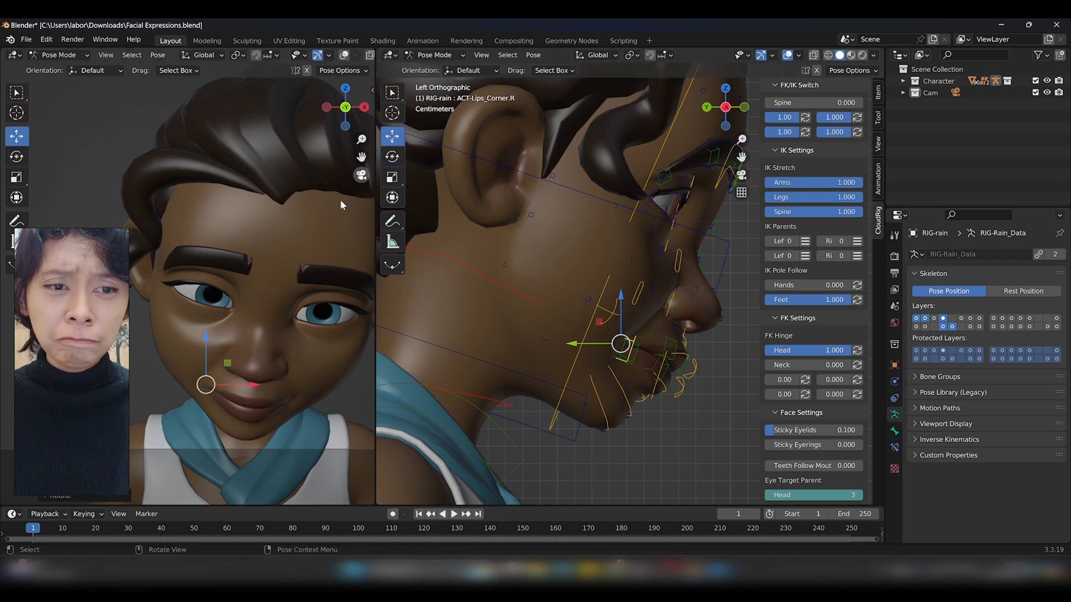
pyautogui.moveTo(211, 391); pyautogui.dragTo(212, 393)
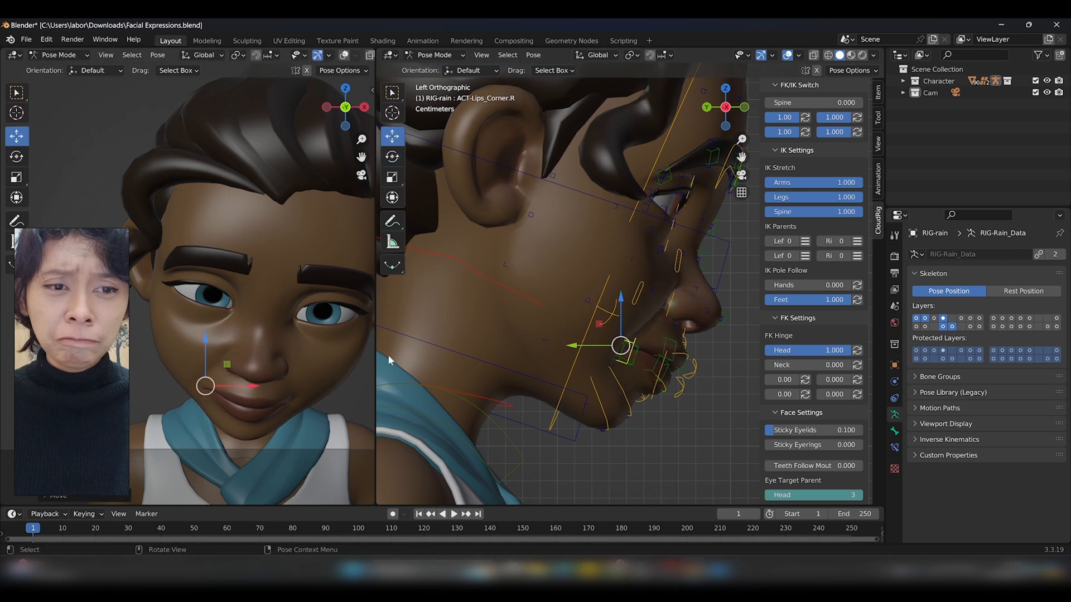
pyautogui.moveTo(623, 348); pyautogui.dragTo(621, 352)
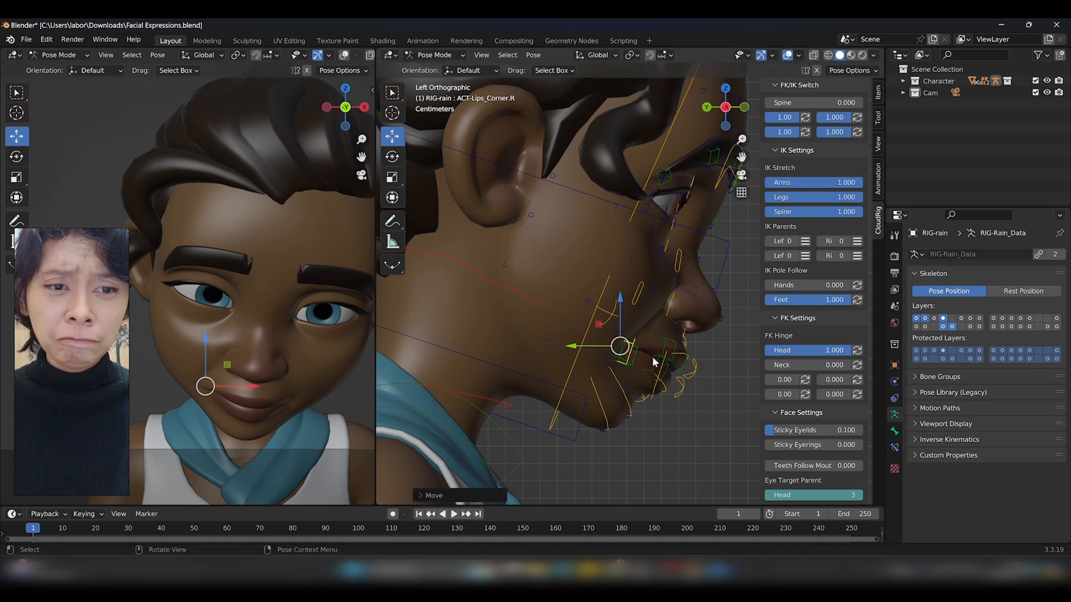
# Rotate the left lip corner control ACT-Lips_Corner.L to tilt that corner of the mouth
pyautogui.moveTo(654, 361); pyautogui.dragTo(652, 358, button='middle')
pyautogui.press('KP_3')
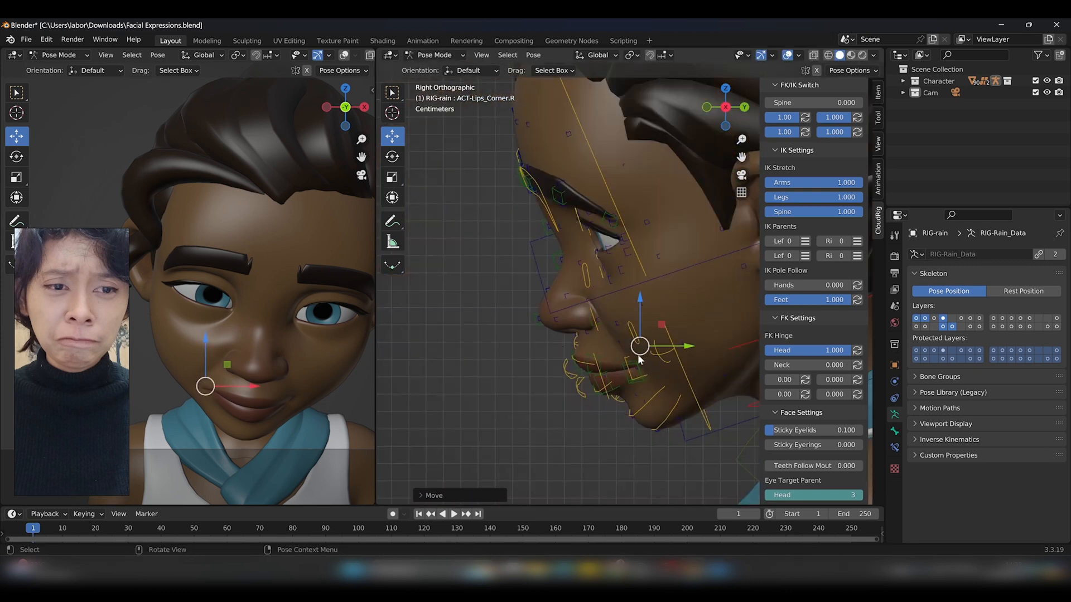
pyautogui.click(636, 362)
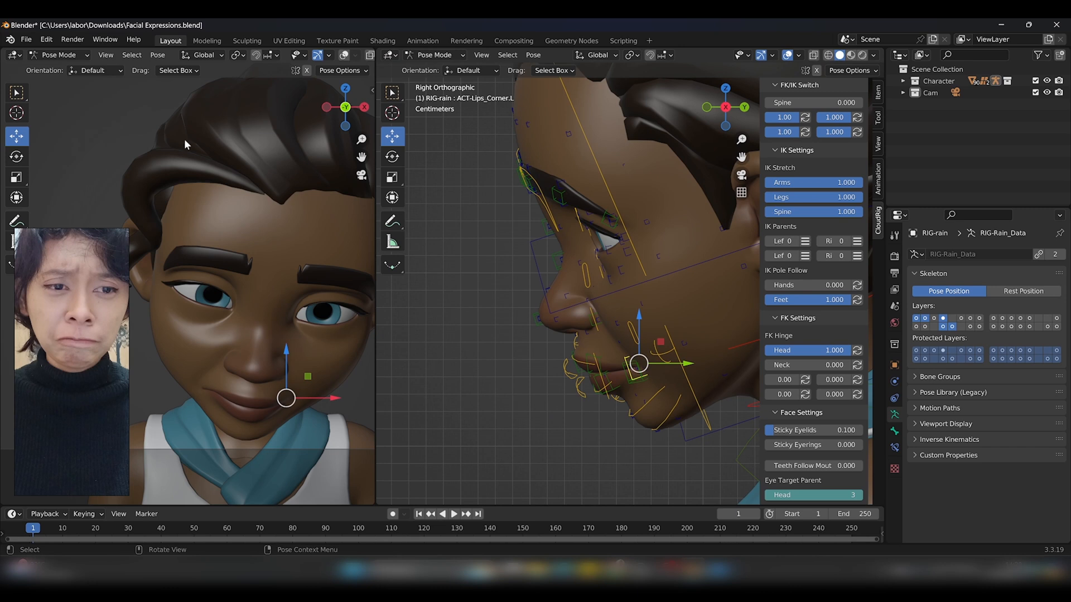
pyautogui.click(16, 156)
pyautogui.scroll(2, 314, 360)
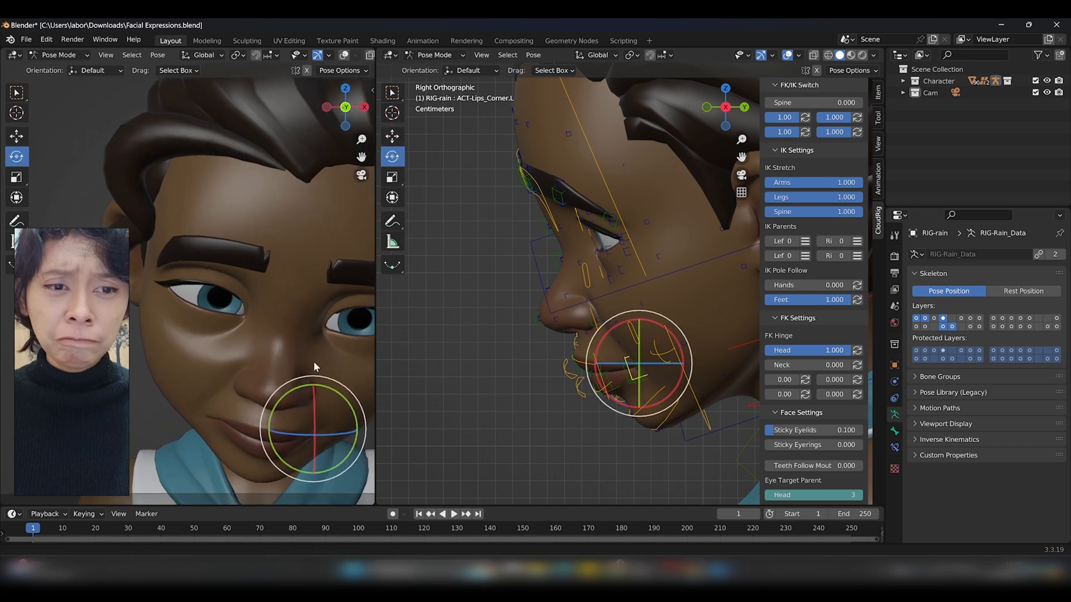
pyautogui.moveTo(603, 361); pyautogui.dragTo(681, 312, button='middle')
pyautogui.moveTo(722, 377); pyautogui.dragTo(711, 398)
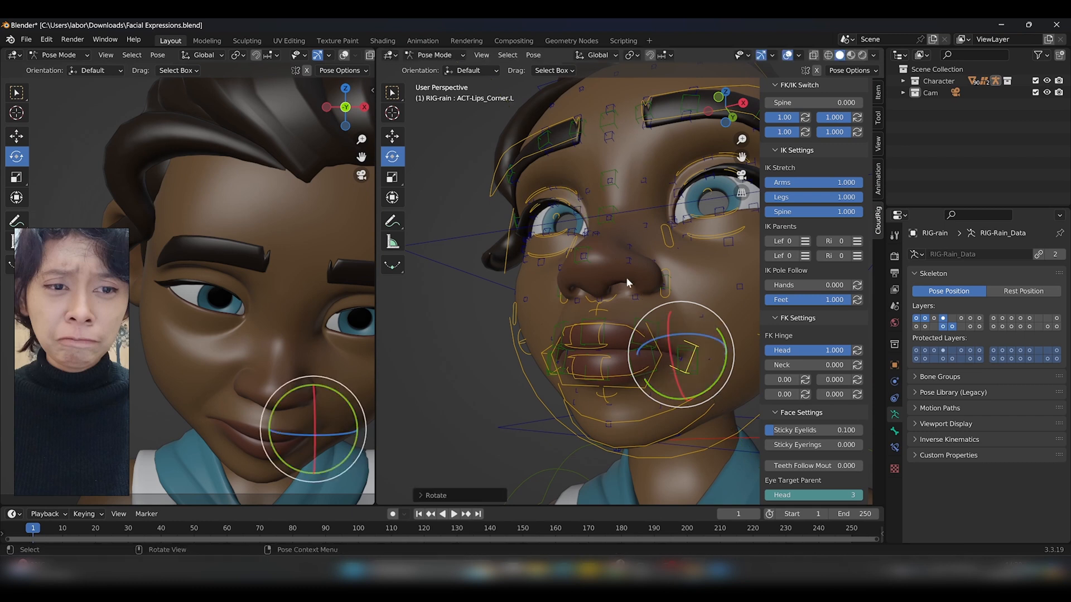
# Try moving the controls beside the right nostril, including GRP-Nostril.R along X, and undo the changes
pyautogui.scroll(-3, 309, 316)
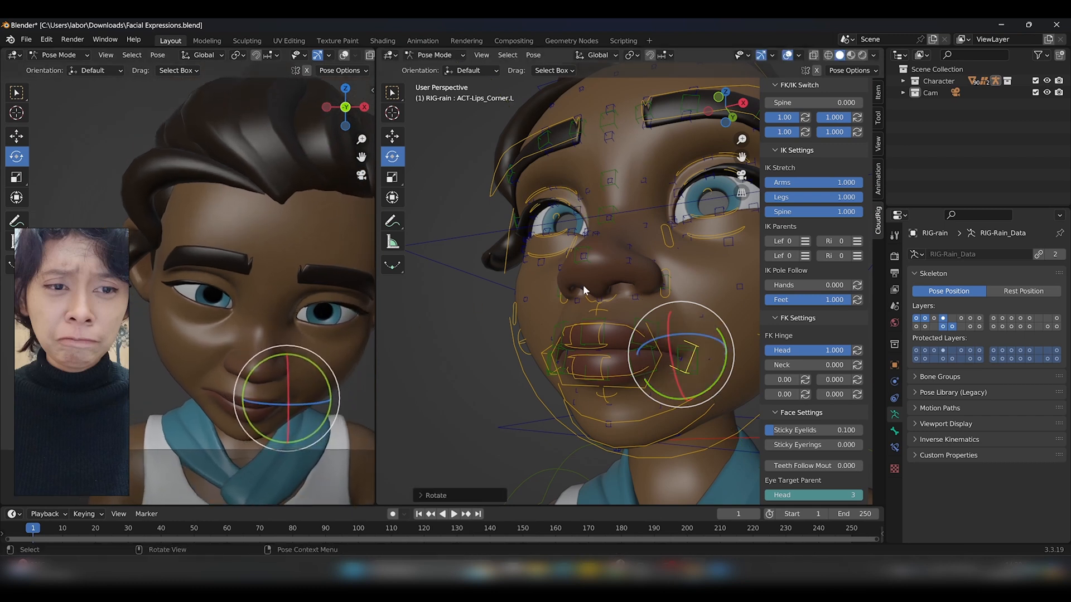
pyautogui.press('KP_1')
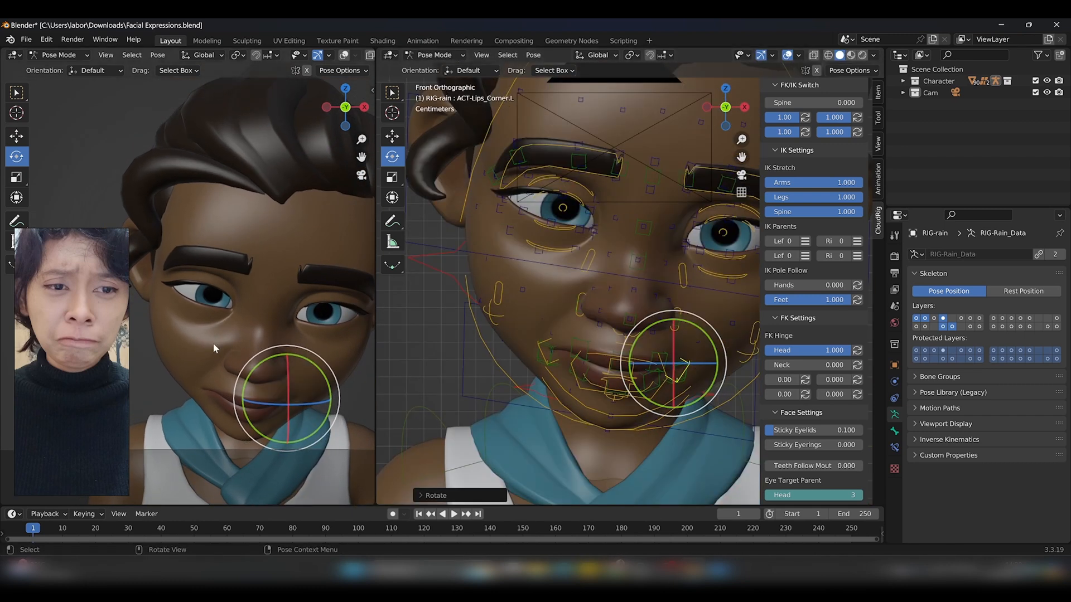
pyautogui.click(583, 303)
pyautogui.click(395, 137)
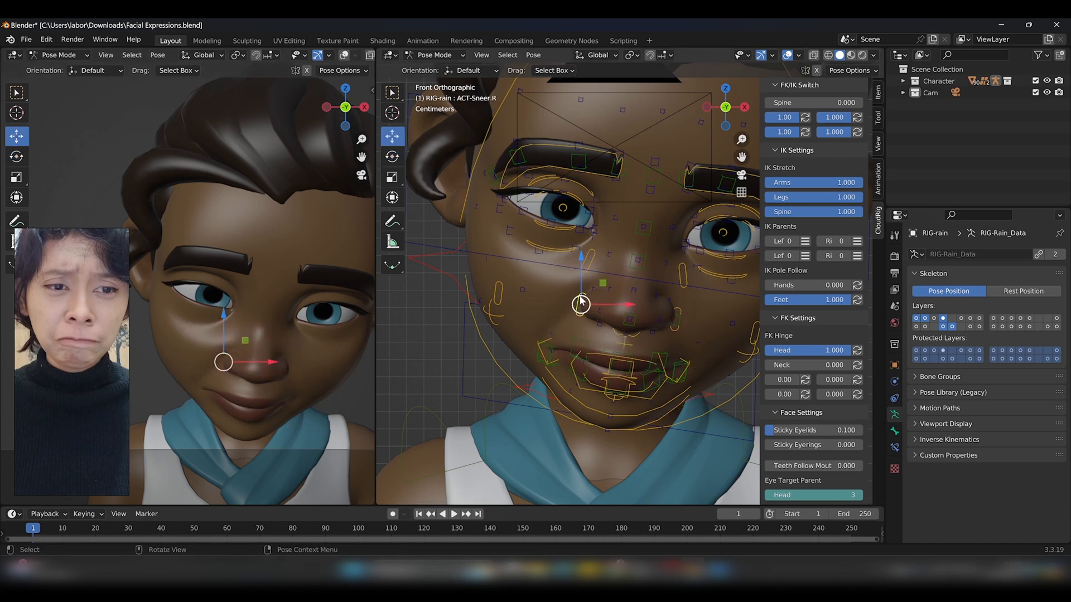
pyautogui.click(580, 308)
pyautogui.moveTo(588, 328); pyautogui.dragTo(601, 287, button='middle')
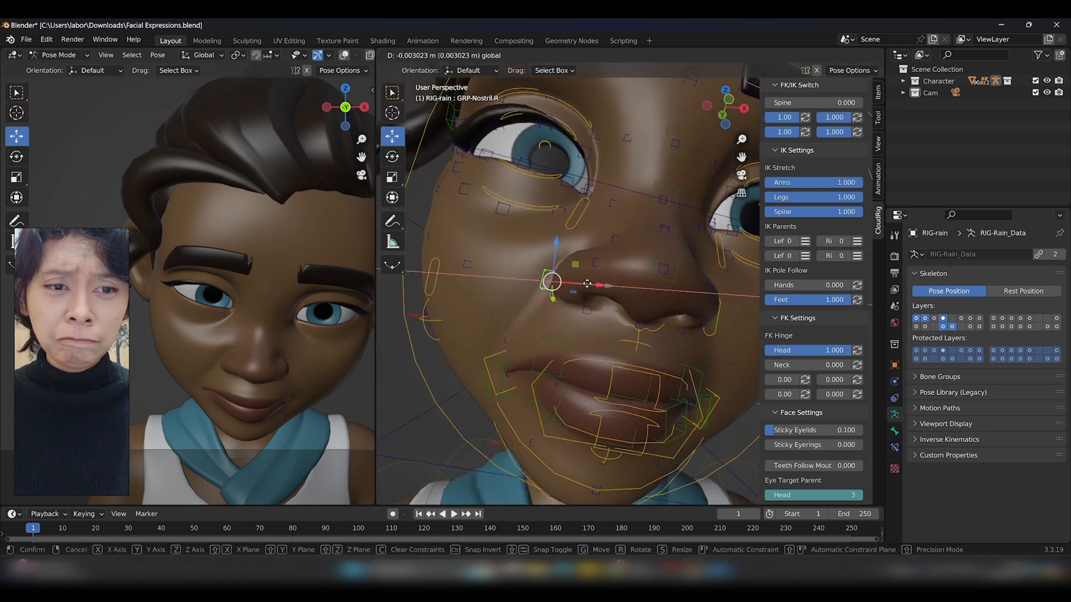
pyautogui.click(569, 263)
pyautogui.moveTo(563, 265)
pyautogui.mouseDown()
pyautogui.moveTo(565, 230)
pyautogui.moveTo(565, 261)
pyautogui.moveTo(560, 244)
pyautogui.mouseUp()
pyautogui.hotkey('ctrl', 'z')
pyautogui.click(556, 284)
pyautogui.hotkey('ctrl', 'z')
# Move and scale the controls at the outer edge of the right nostril
pyautogui.click(551, 290)
pyautogui.moveTo(553, 292)
pyautogui.mouseDown()
pyautogui.moveTo(565, 255)
pyautogui.moveTo(557, 279)
pyautogui.mouseUp()
pyautogui.click(570, 296)
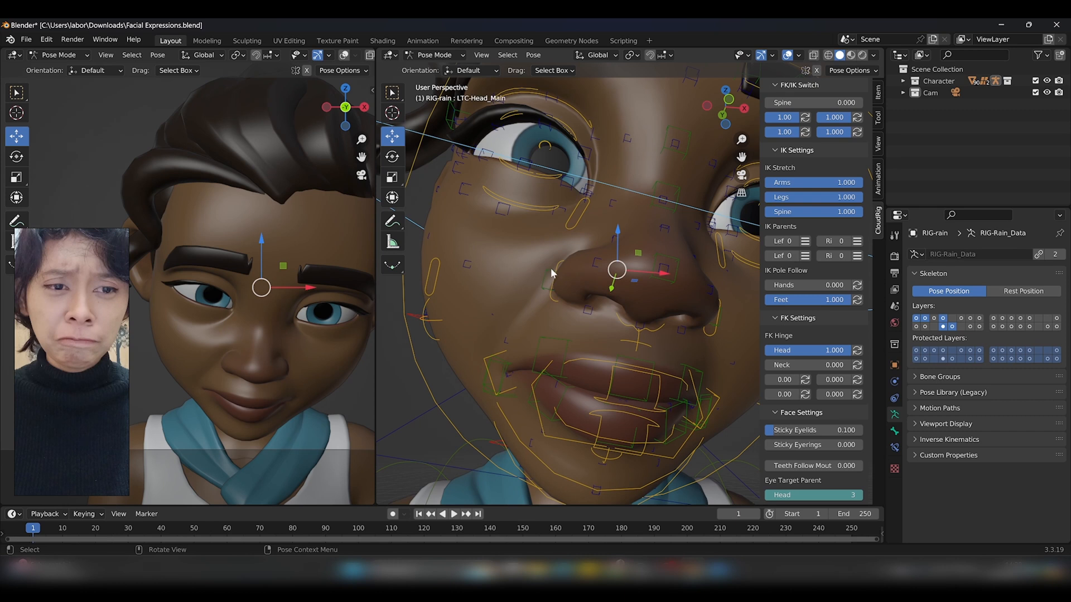
pyautogui.click(552, 280)
pyautogui.click(559, 266)
pyautogui.press('s')
pyautogui.click(600, 278)
# Move the nostril edge control BB-Nostril_2.R outward along X, and shift the matching control on the left nostril outward
pyautogui.moveTo(600, 277); pyautogui.dragTo(583, 262, button='middle')
pyautogui.click(571, 266)
pyautogui.press('g')
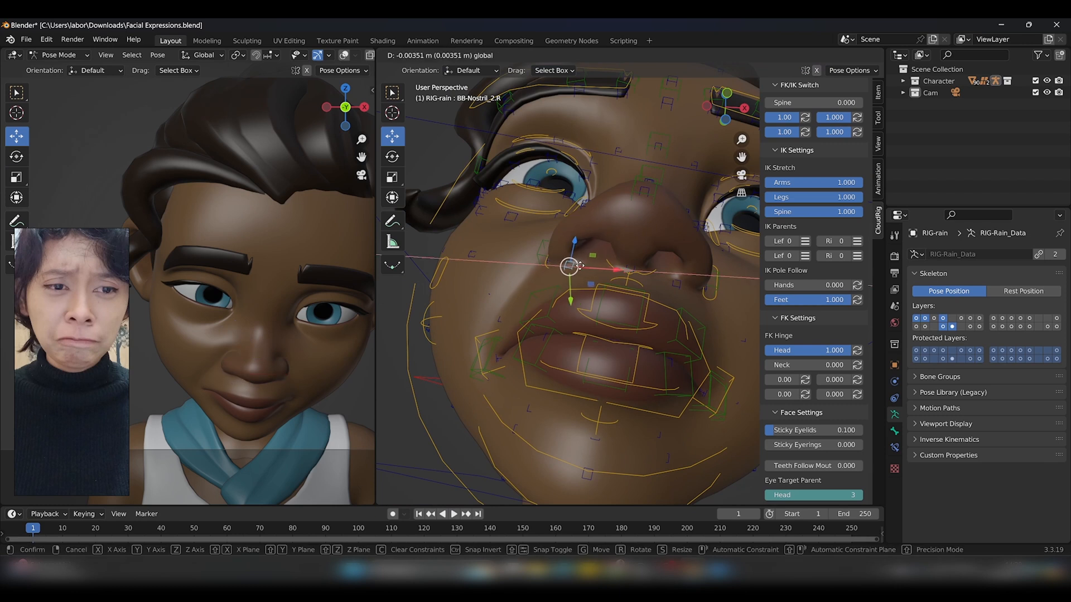
pyautogui.click(590, 267)
pyautogui.moveTo(673, 279); pyautogui.dragTo(661, 265, button='middle')
pyautogui.click(694, 291)
pyautogui.press('g')
pyautogui.moveTo(724, 288); pyautogui.dragTo(730, 288)
# Raise the sneer controls ACT-Sneer.L and ACT-Sneer.R and the inner cheek control ACT-Cheek_Inner.R
pyautogui.click(699, 309)
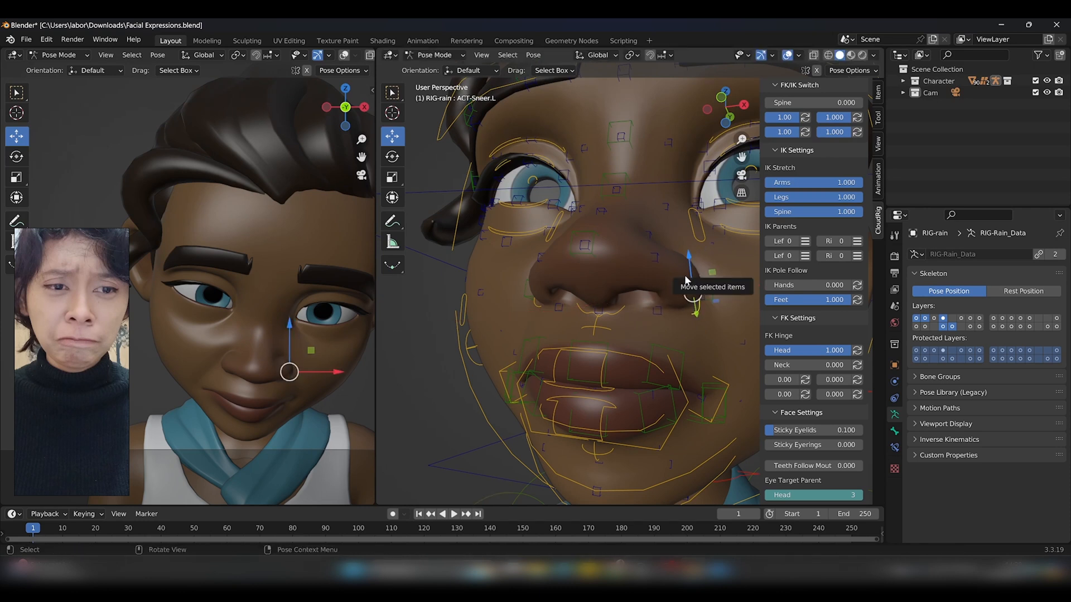
pyautogui.moveTo(693, 273); pyautogui.dragTo(673, 256)
pyautogui.moveTo(545, 271); pyautogui.dragTo(556, 291, button='middle')
pyautogui.click(568, 220)
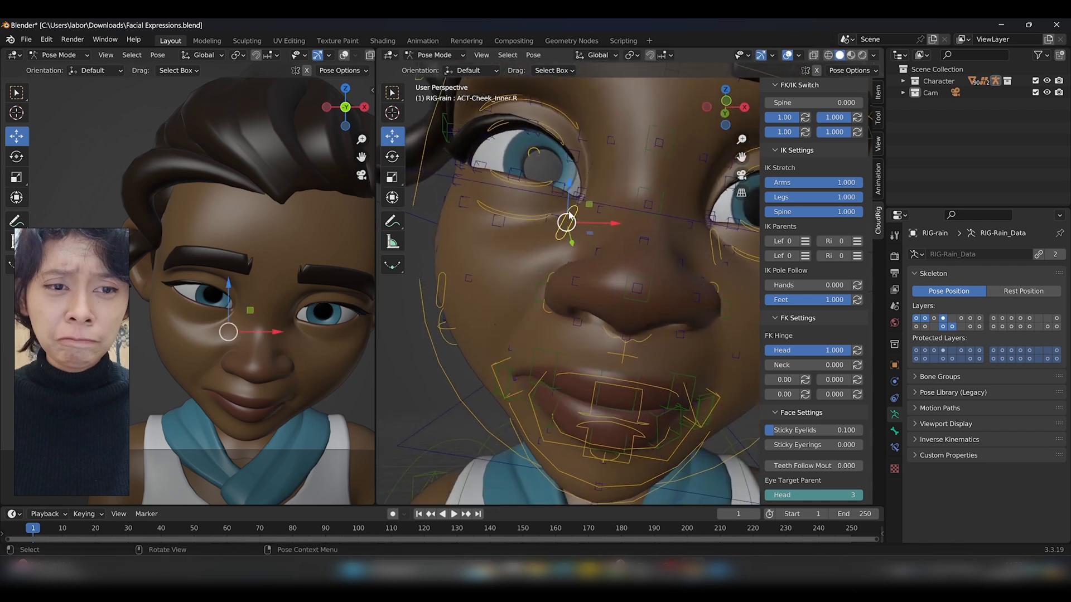
pyautogui.moveTo(570, 199); pyautogui.dragTo(574, 192)
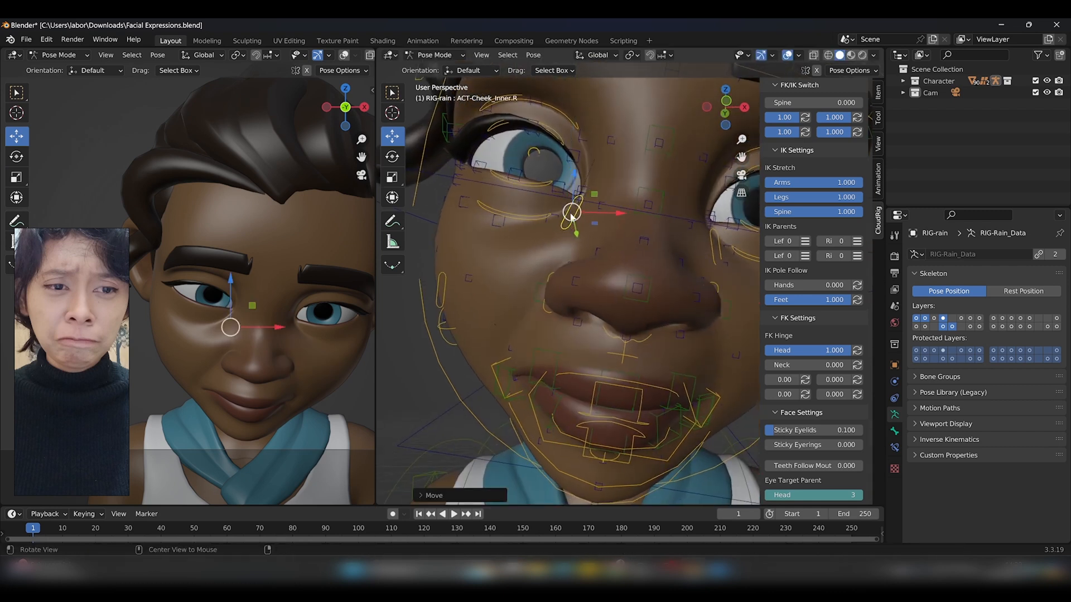
pyautogui.moveTo(574, 211); pyautogui.dragTo(574, 223, button='middle')
pyautogui.click(567, 244)
pyautogui.moveTo(558, 284); pyautogui.dragTo(559, 263)
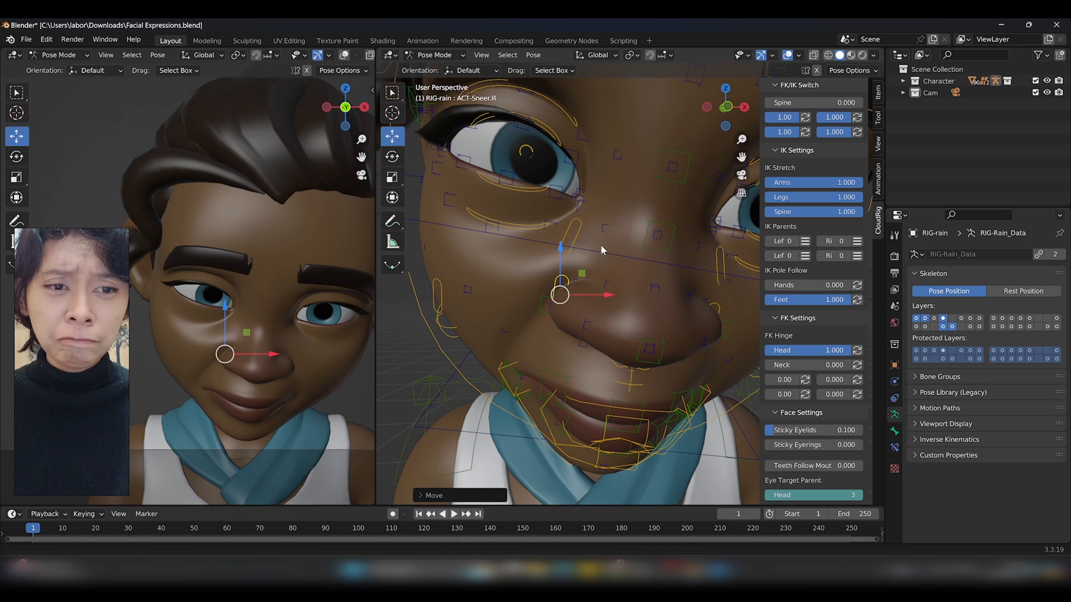
# Set the transform orientation to Local and raise the middle eyebrow control GRP-Eyebrow.M in the front view
pyautogui.scroll(-3, 585, 251)
pyautogui.press('KP_1')
pyautogui.keyDown('ctrl'); pyautogui.keyDown('alt'); pyautogui.moveTo(510, 188); pyautogui.dragTo(574, 170); pyautogui.keyUp('alt'); pyautogui.keyUp('ctrl')
pyautogui.keyDown('ctrl'); pyautogui.keyDown('alt'); pyautogui.moveTo(529, 210); pyautogui.dragTo(517, 246); pyautogui.keyUp('alt'); pyautogui.keyUp('ctrl')
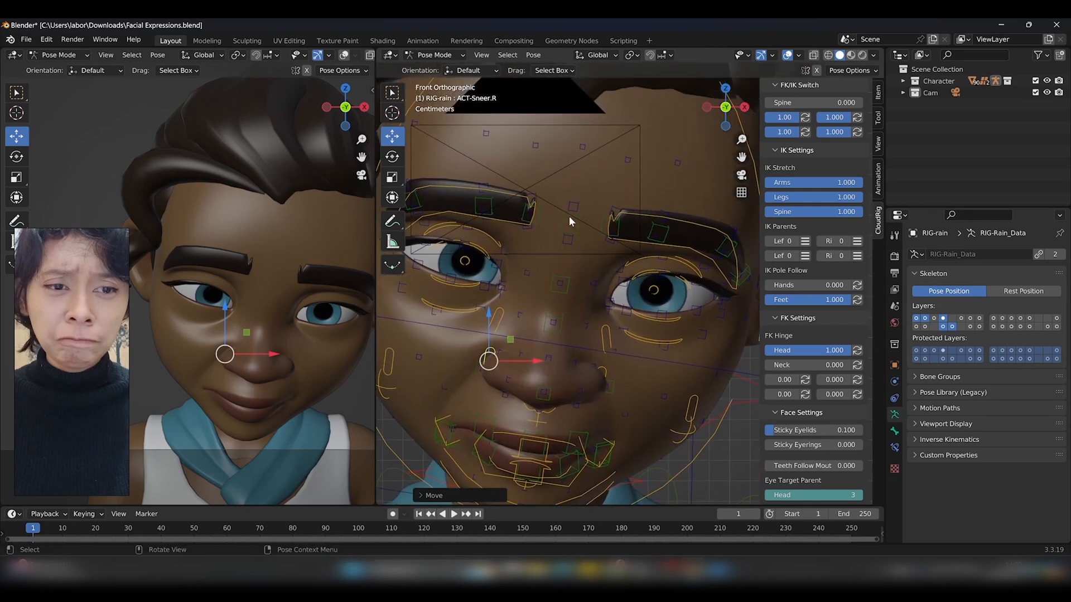
pyautogui.click(569, 217)
pyautogui.moveTo(569, 209); pyautogui.dragTo(577, 176)
pyautogui.rightClick(573, 207)
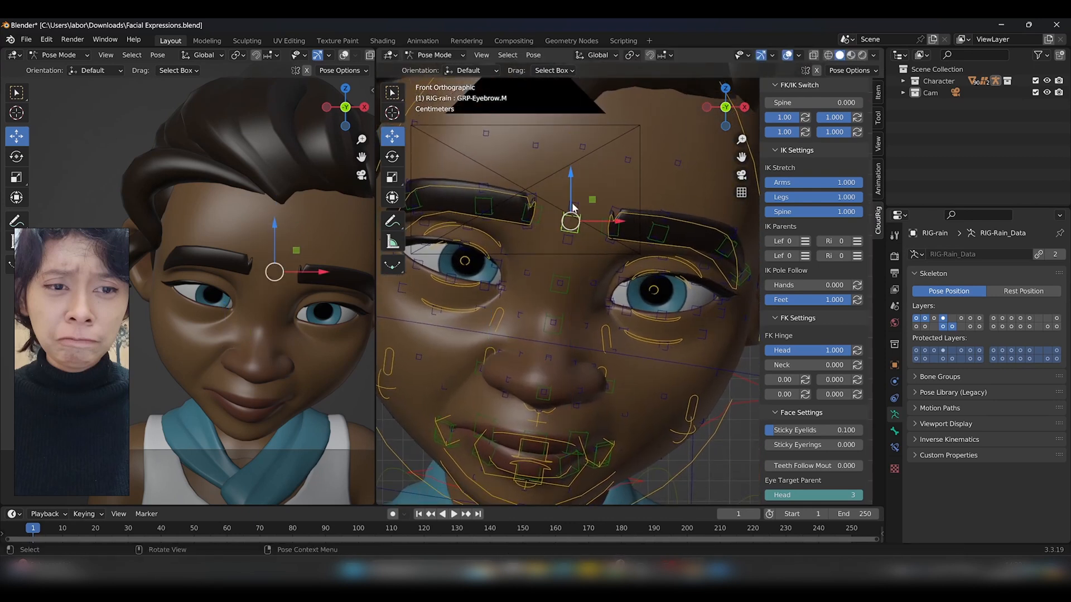
pyautogui.click(475, 71)
pyautogui.click(488, 118)
pyautogui.moveTo(574, 173); pyautogui.dragTo(600, 152)
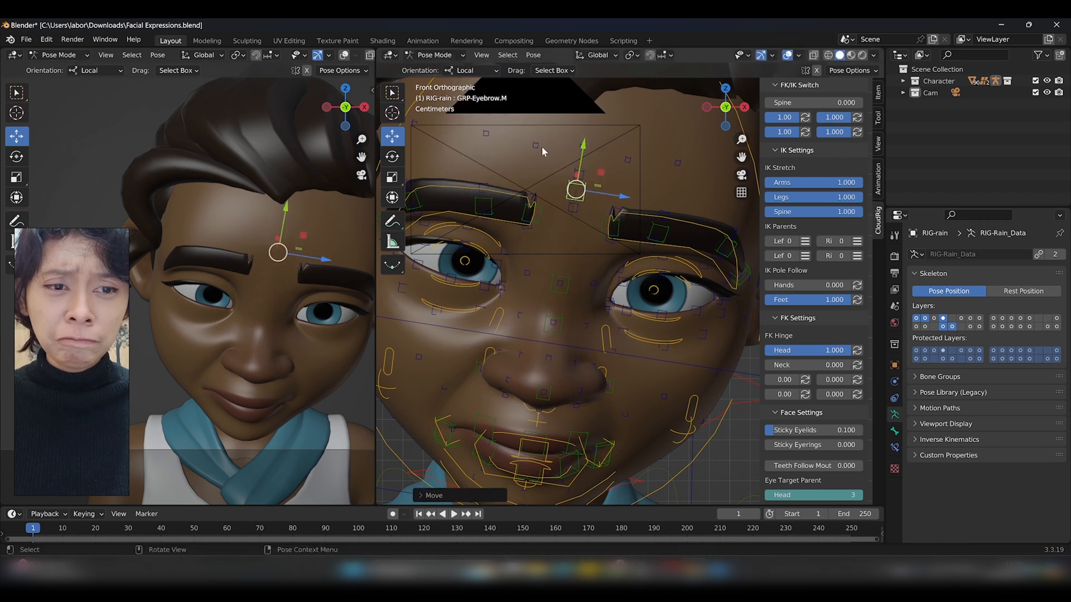
pyautogui.click(540, 137)
pyautogui.moveTo(539, 137); pyautogui.dragTo(542, 75)
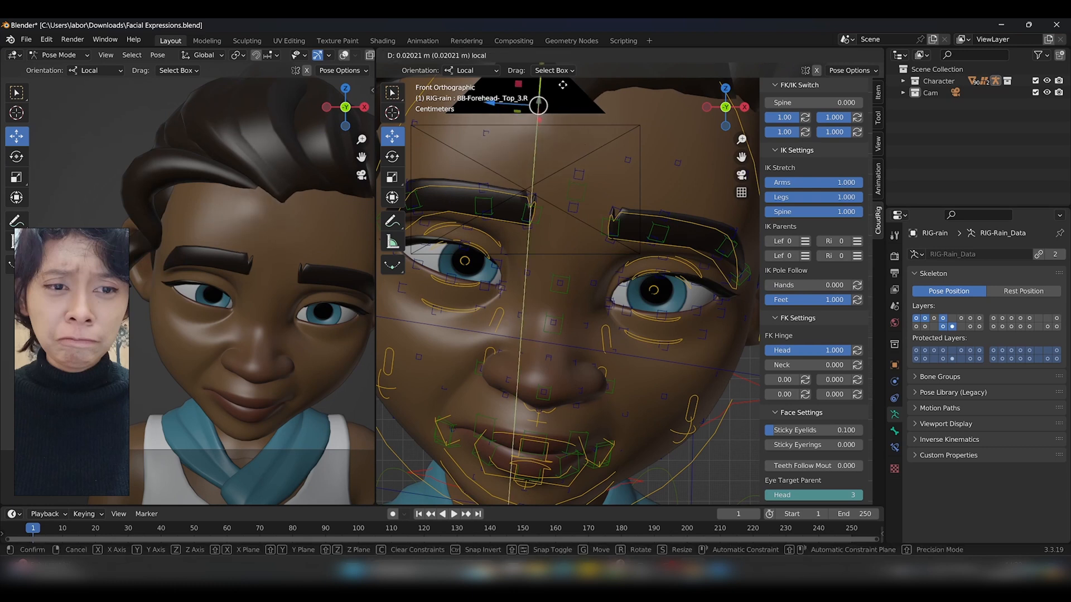
pyautogui.rightClick(542, 76)
# Move the inner right eyebrow control GRP-Eyebrow_4.R up and inward, and rotate it to tilt the brow's inner end
pyautogui.click(538, 213)
pyautogui.moveTo(540, 194); pyautogui.dragTo(567, 216)
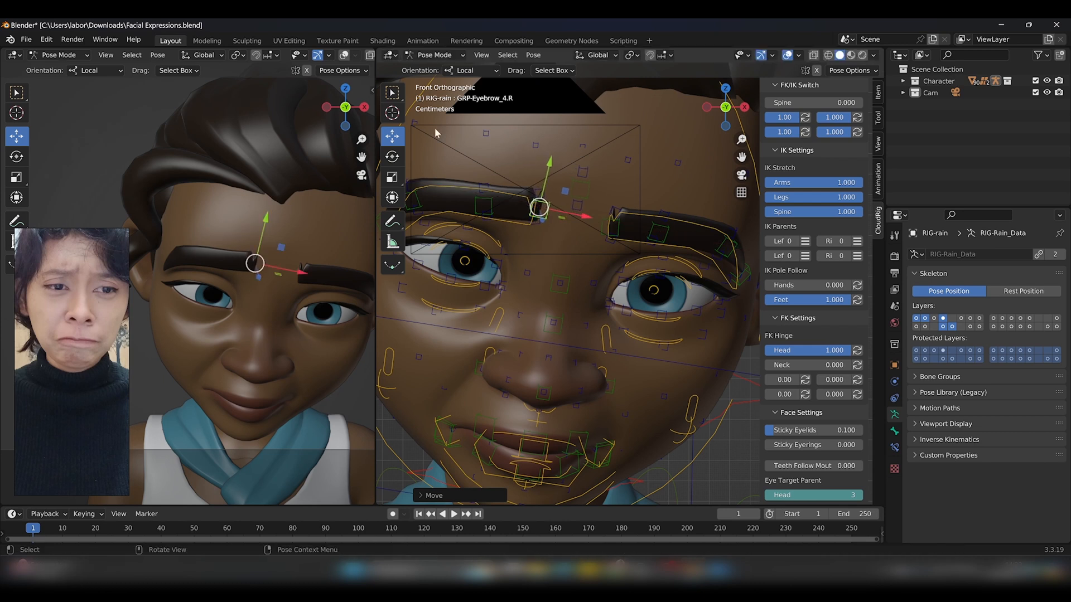
pyautogui.click(509, 196)
pyautogui.moveTo(514, 202); pyautogui.dragTo(541, 218)
pyautogui.click(540, 213)
pyautogui.moveTo(549, 180); pyautogui.dragTo(541, 173)
pyautogui.click(392, 156)
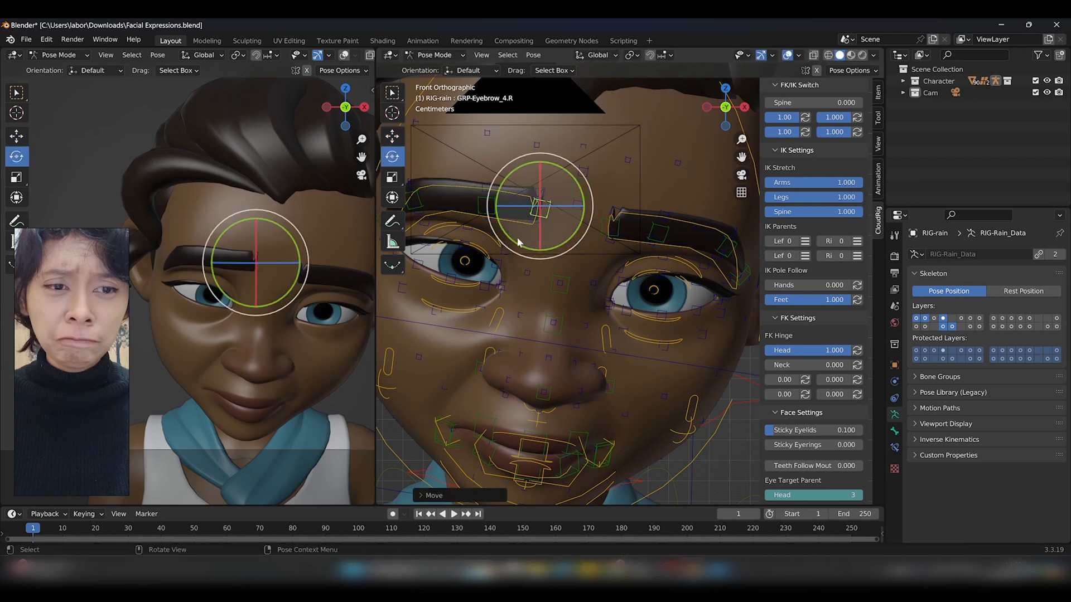
pyautogui.moveTo(549, 253); pyautogui.dragTo(523, 228)
# Nudge the right eyebrow control GRP-Eyebrow_3.R slightly, and refine the rotation of GRP-Eyebrow_4.R
pyautogui.click(488, 206)
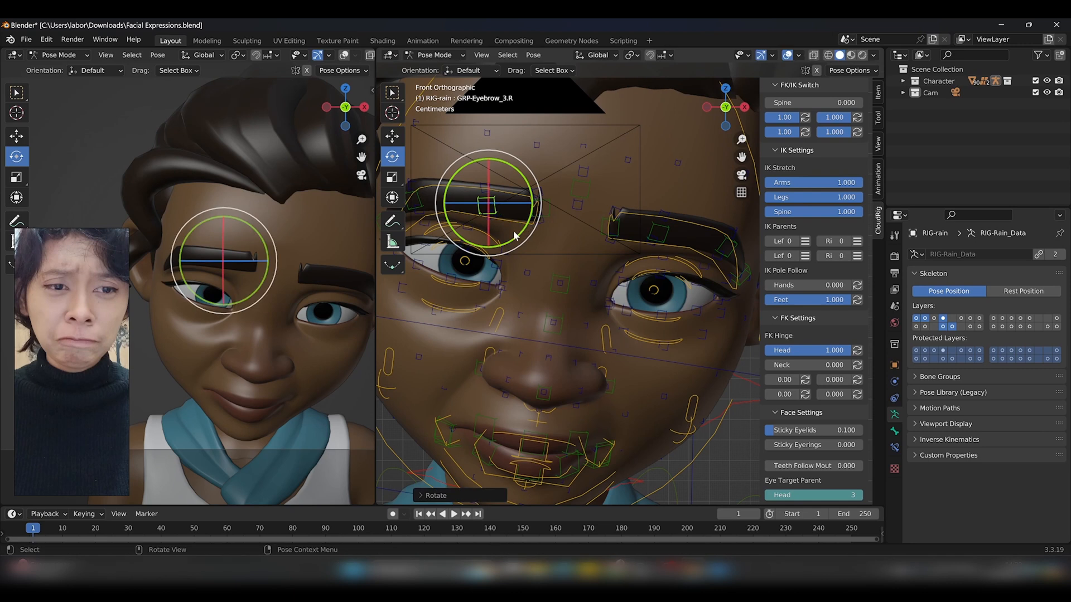
pyautogui.click(399, 139)
pyautogui.moveTo(487, 187); pyautogui.dragTo(488, 193)
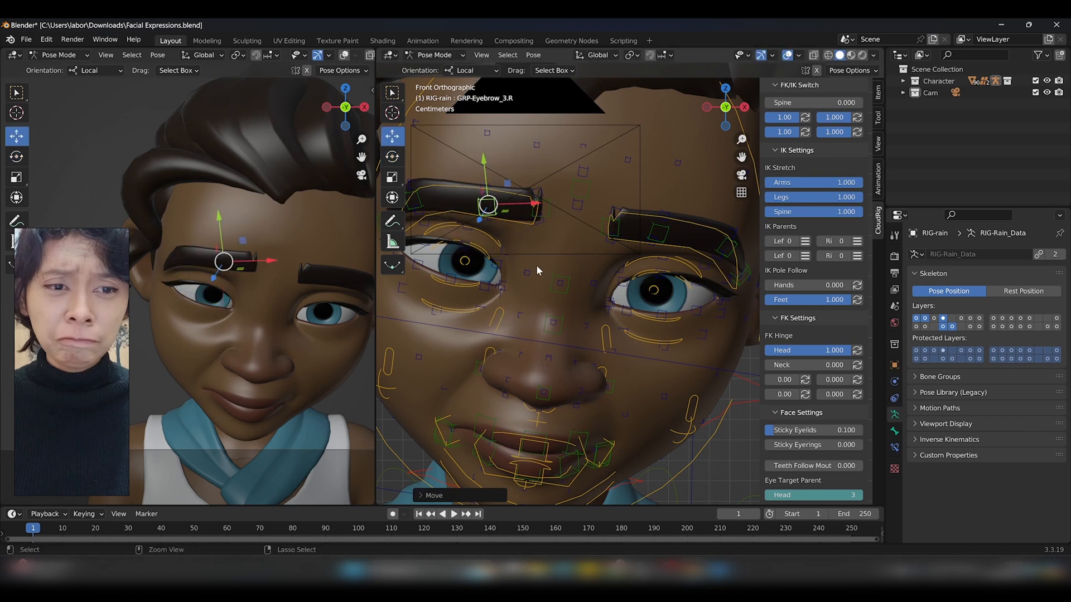
pyautogui.click(539, 218)
pyautogui.click(393, 156)
pyautogui.moveTo(552, 250); pyautogui.dragTo(533, 254)
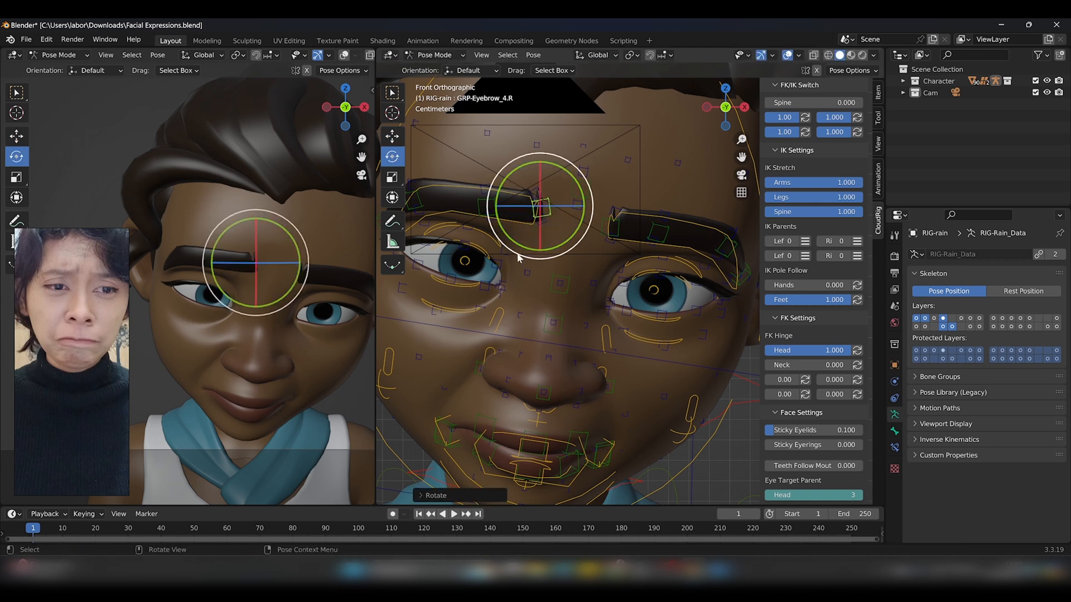
# Move the inner left eyebrow control GRP-Eyebrow_4.L up and inward, and rotate it to tilt the brow's inner end
pyautogui.scroll(-1, 580, 234)
pyautogui.click(621, 239)
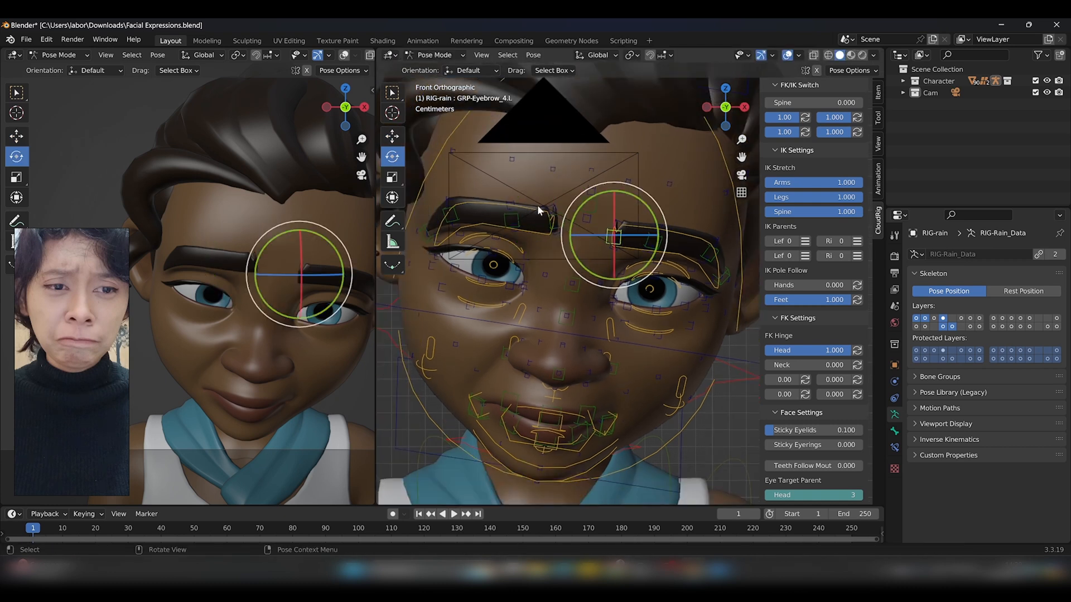
pyautogui.click(392, 136)
pyautogui.moveTo(651, 241); pyautogui.dragTo(608, 197)
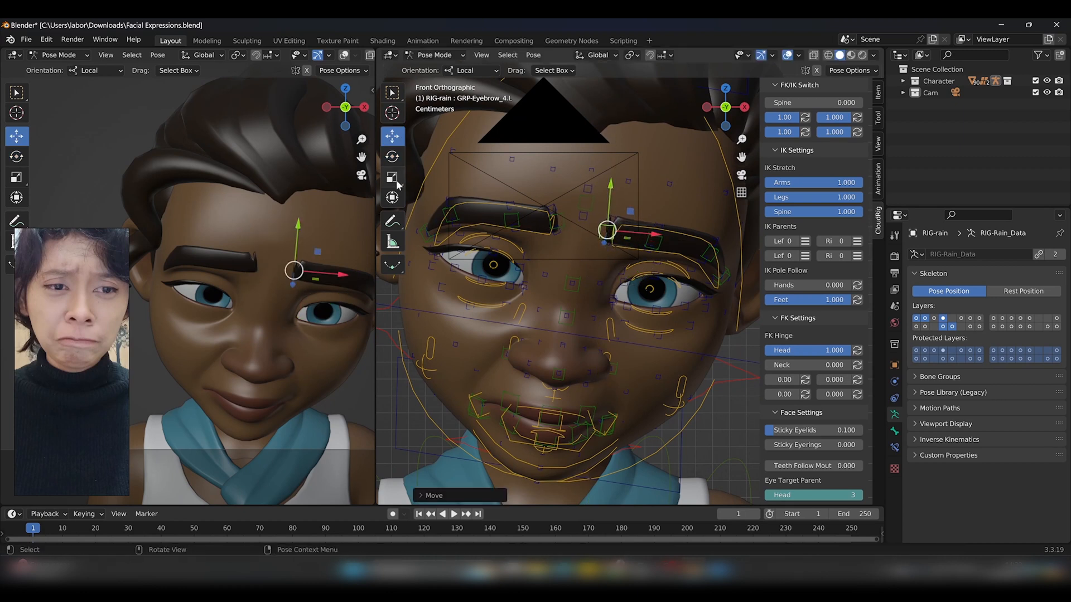
pyautogui.click(392, 156)
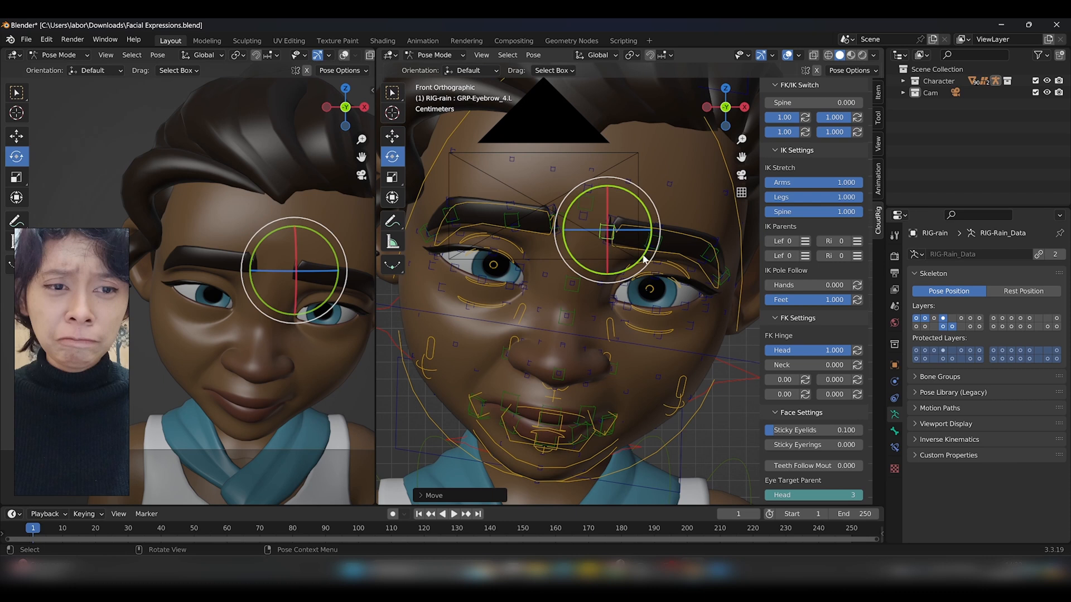
pyautogui.moveTo(636, 249); pyautogui.dragTo(636, 262)
pyautogui.moveTo(597, 293); pyautogui.dragTo(597, 295)
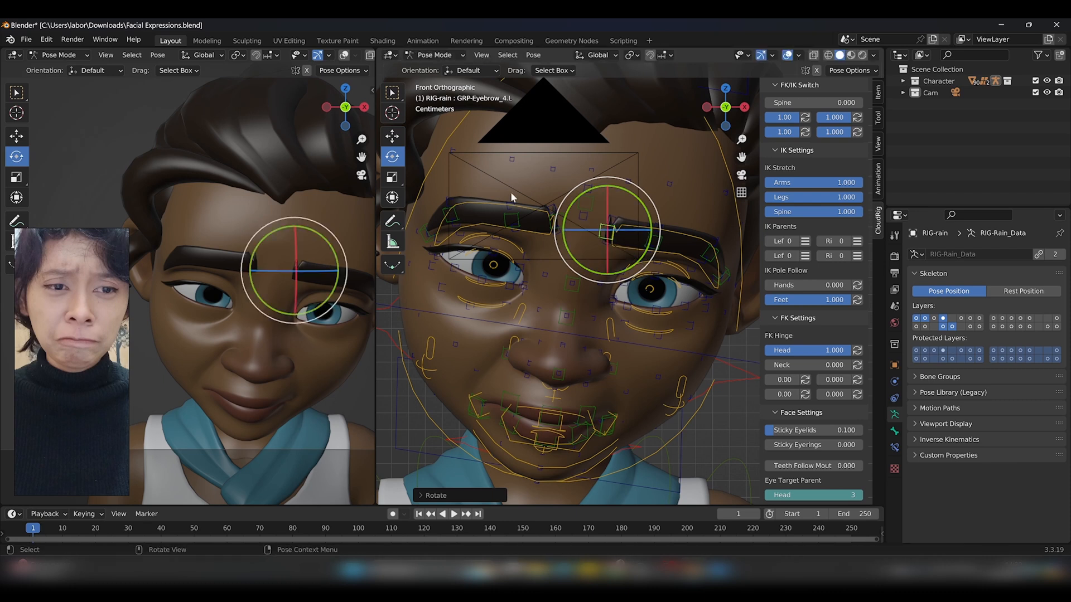
pyautogui.click(396, 138)
pyautogui.moveTo(615, 201); pyautogui.dragTo(614, 199)
# Shift the left eyebrow control GRP-Eyebrow_3.L slightly along its local Y axis and rotate it to smooth the brow
pyautogui.click(650, 243)
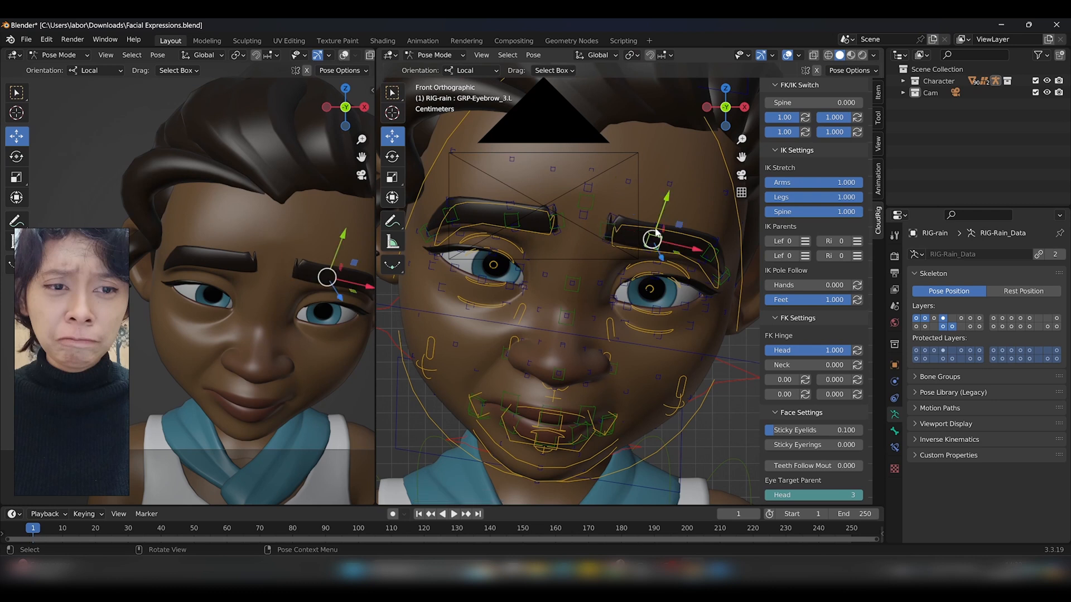
pyautogui.press('g')
pyautogui.press('y')
pyautogui.press('y')
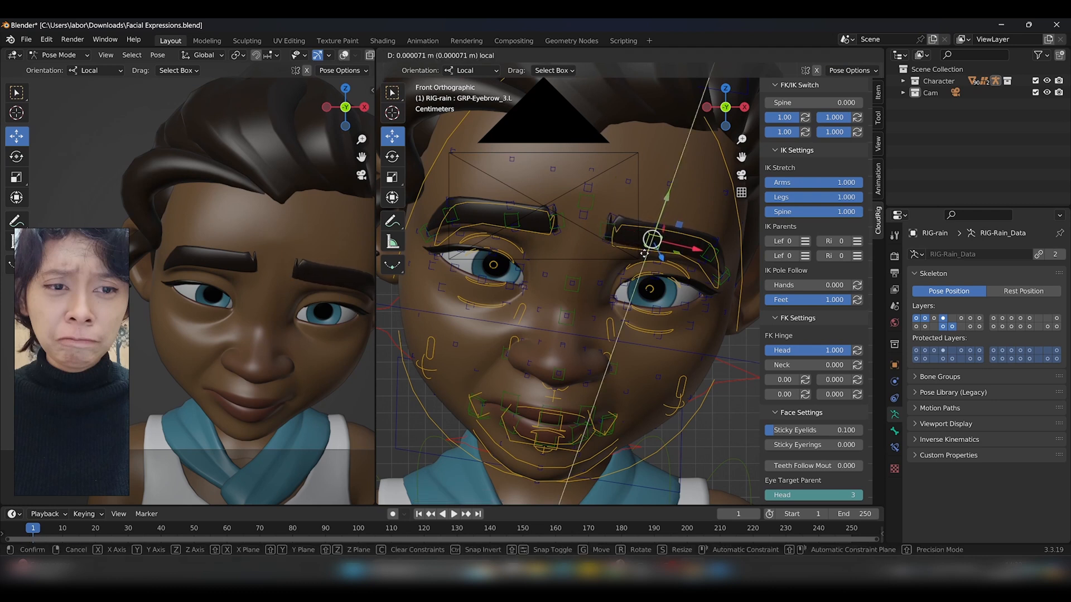
pyautogui.click(646, 252)
pyautogui.click(398, 154)
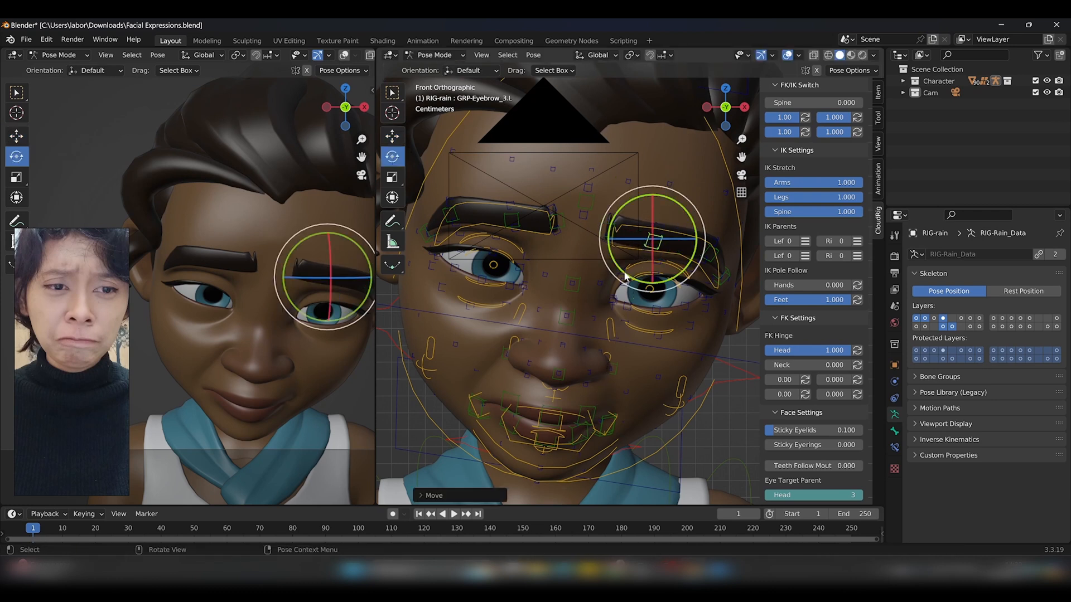
pyautogui.moveTo(634, 279); pyautogui.dragTo(629, 283)
pyautogui.click(483, 293)
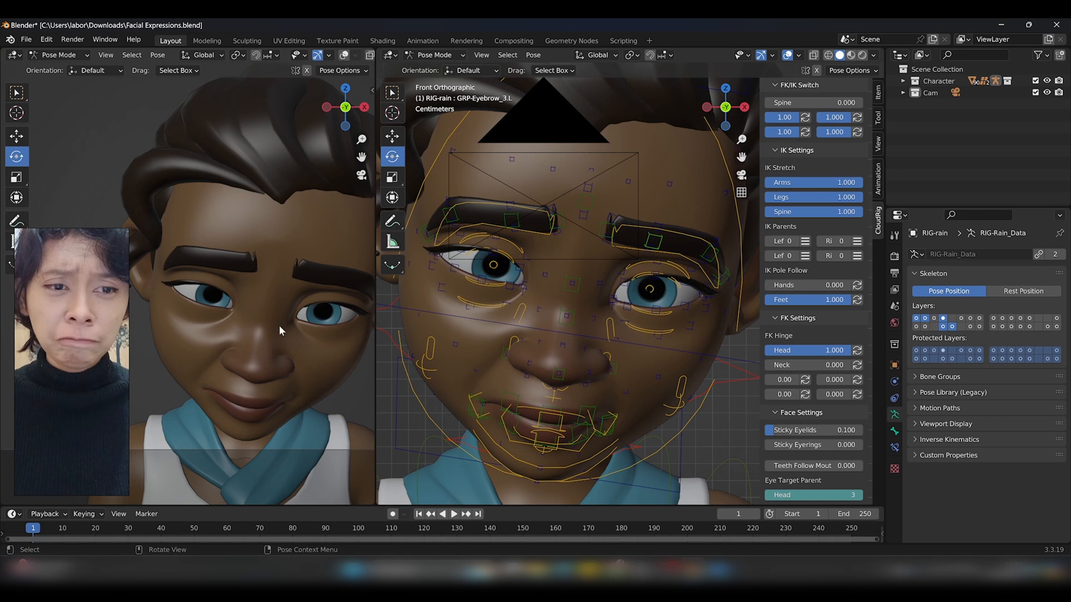
# Rotate the right upper eyelid control ACT-Eyelid_Upper.R and the upper eye ring control MSTR-Eyering_Upper.R
pyautogui.click(510, 261)
pyautogui.moveTo(537, 263); pyautogui.dragTo(534, 254)
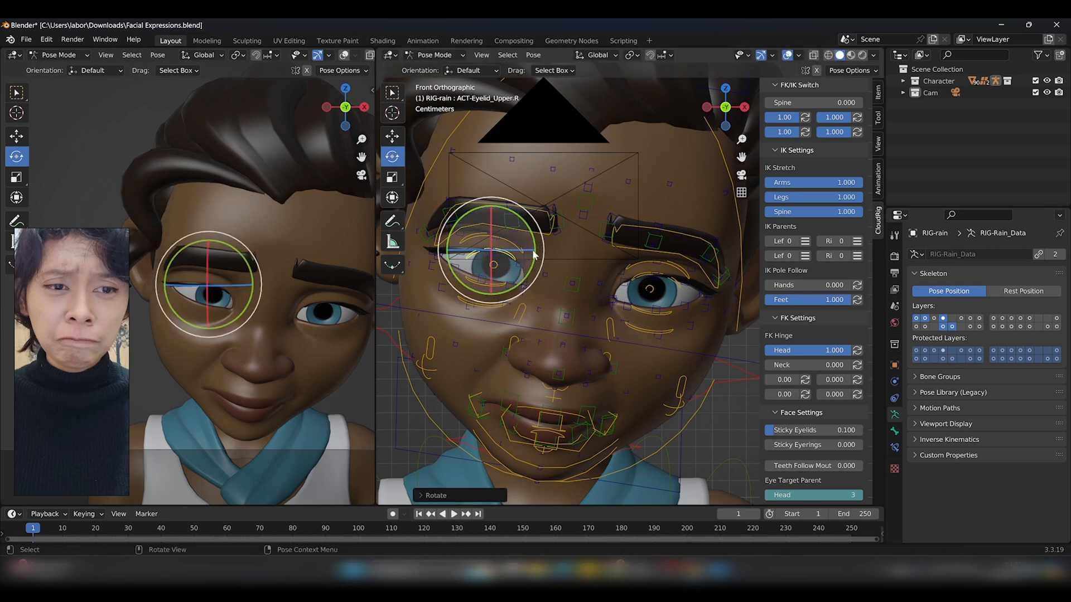
pyautogui.click(523, 258)
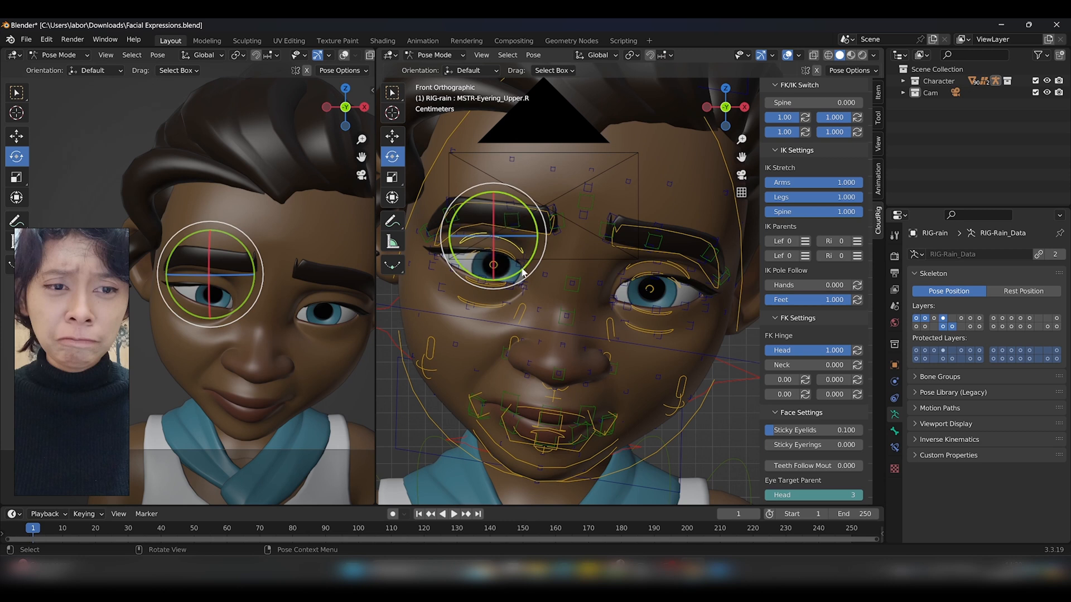
pyautogui.moveTo(521, 270); pyautogui.dragTo(531, 259)
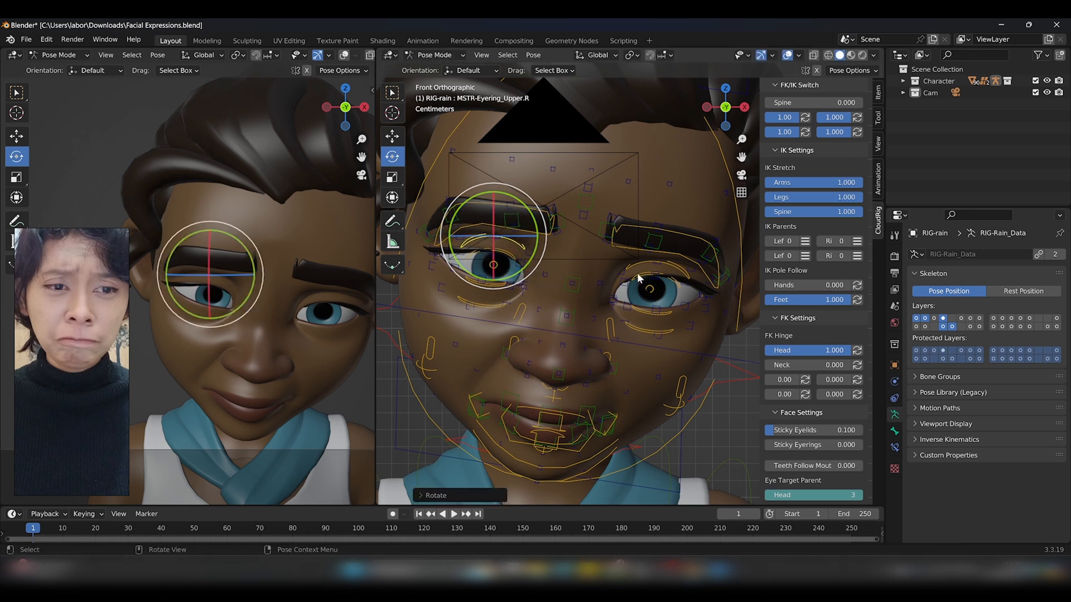
# Rotate the left upper eyelid controls, including MSTR-Eyering_Upper.L, to tilt the left upper lid
pyautogui.click(639, 278)
pyautogui.moveTo(697, 257); pyautogui.dragTo(701, 263)
pyautogui.click(650, 264)
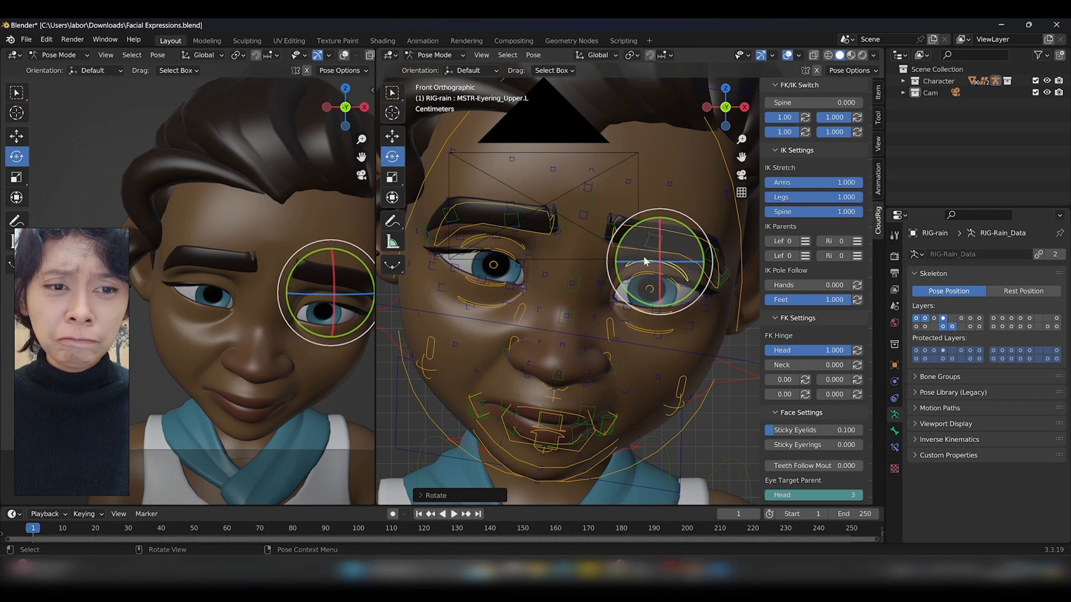
# Raise the inner cheek controls ACT-Cheek_Inner.R and ACT-Cheek_Inner.L slightly along their local Y axes
pyautogui.click(392, 136)
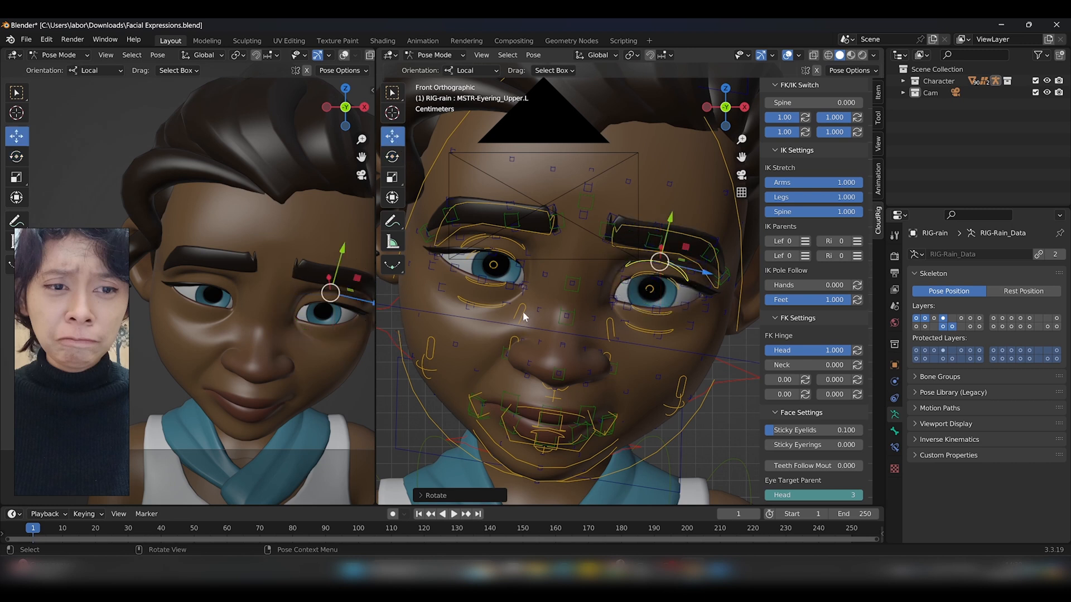
pyautogui.click(530, 285)
pyautogui.moveTo(537, 272)
pyautogui.mouseDown()
pyautogui.moveTo(548, 257)
pyautogui.moveTo(535, 286)
pyautogui.mouseUp()
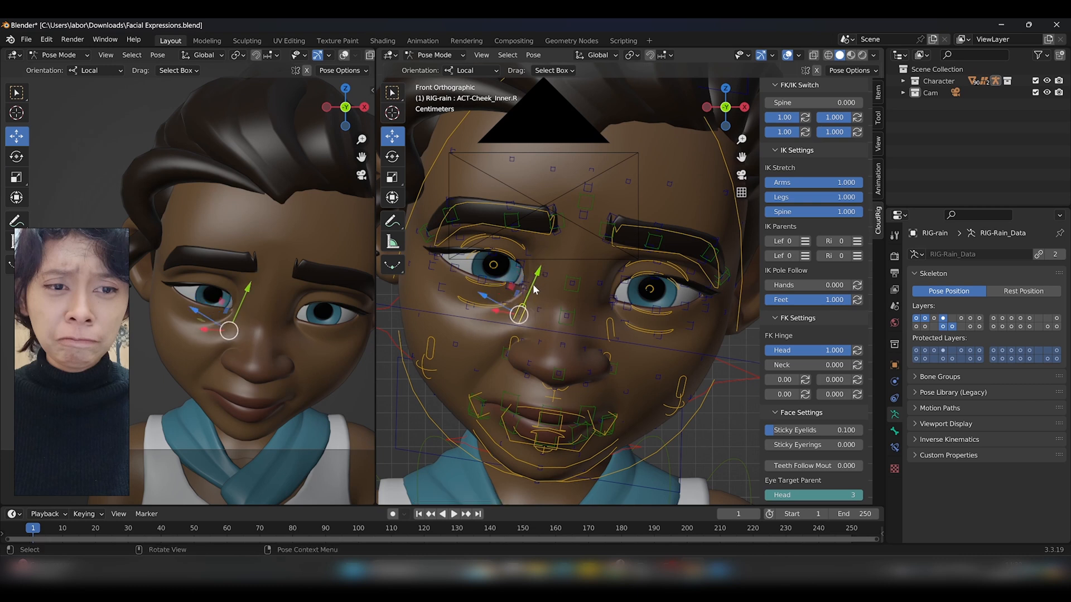
pyautogui.click(609, 308)
pyautogui.moveTo(610, 310); pyautogui.dragTo(605, 290)
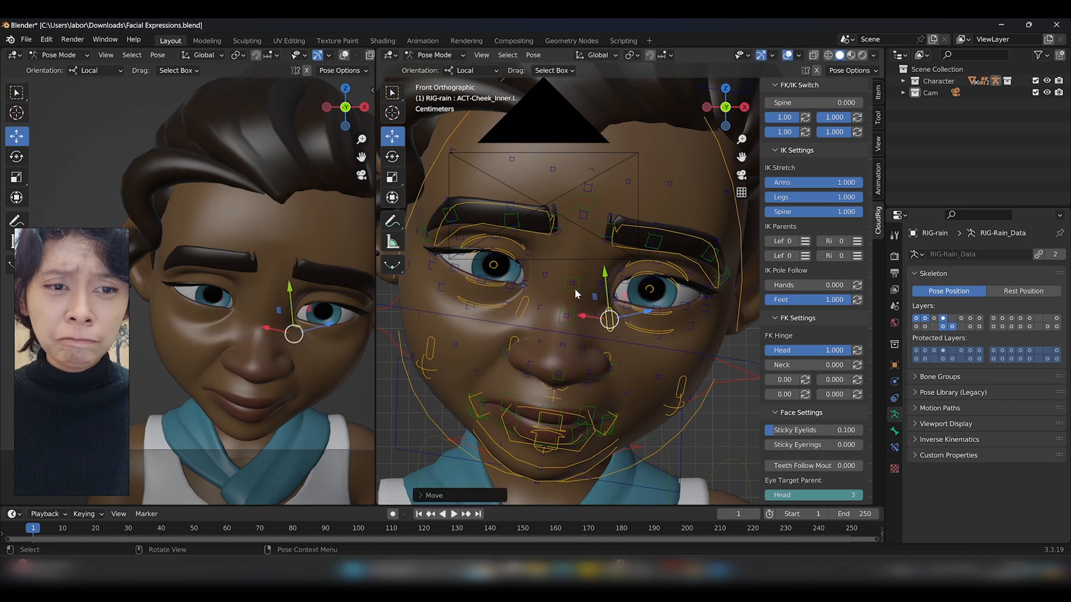
# Move and rotate the lower eye ring controls MSTR-Eyering_Lower.R and MSTR-Eyering_Lower.L to shape the area under both eyes
pyautogui.click(494, 305)
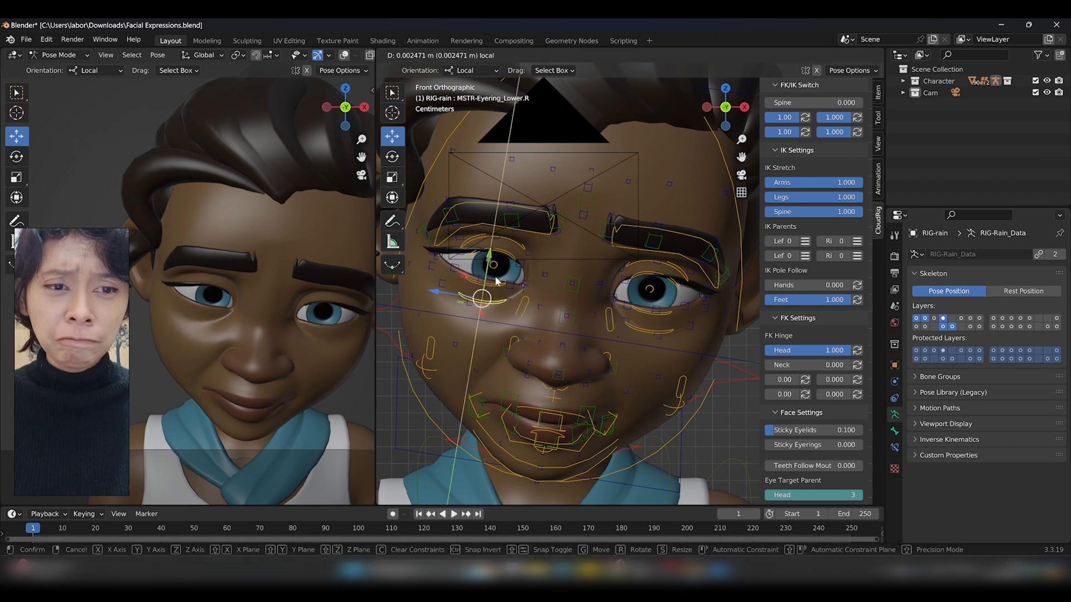
pyautogui.press('r')
pyautogui.click(535, 281)
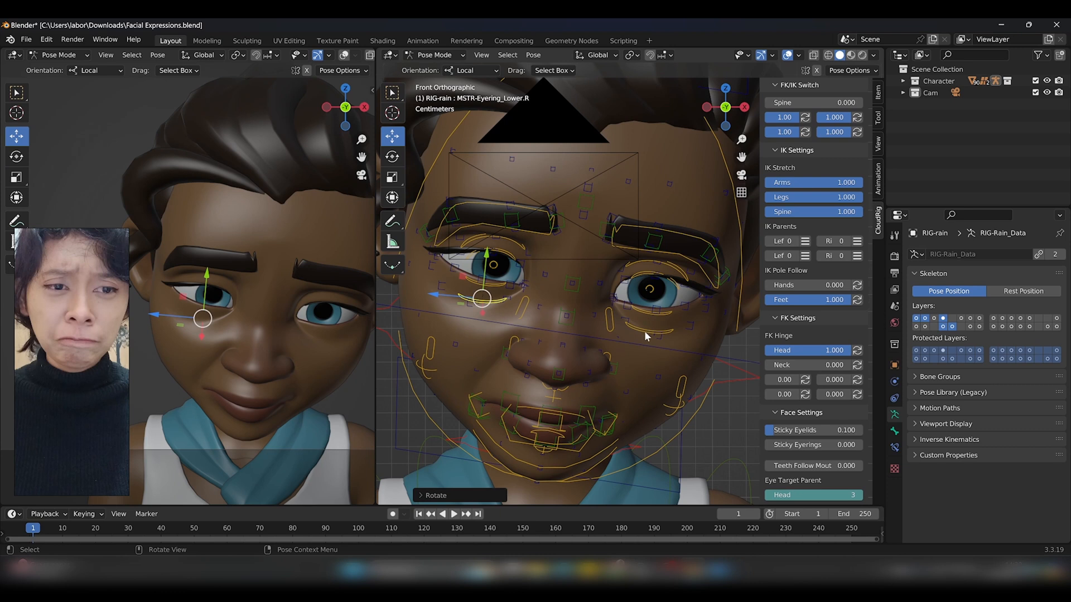
pyautogui.click(647, 324)
pyautogui.moveTo(654, 310); pyautogui.dragTo(681, 314)
pyautogui.press('r')
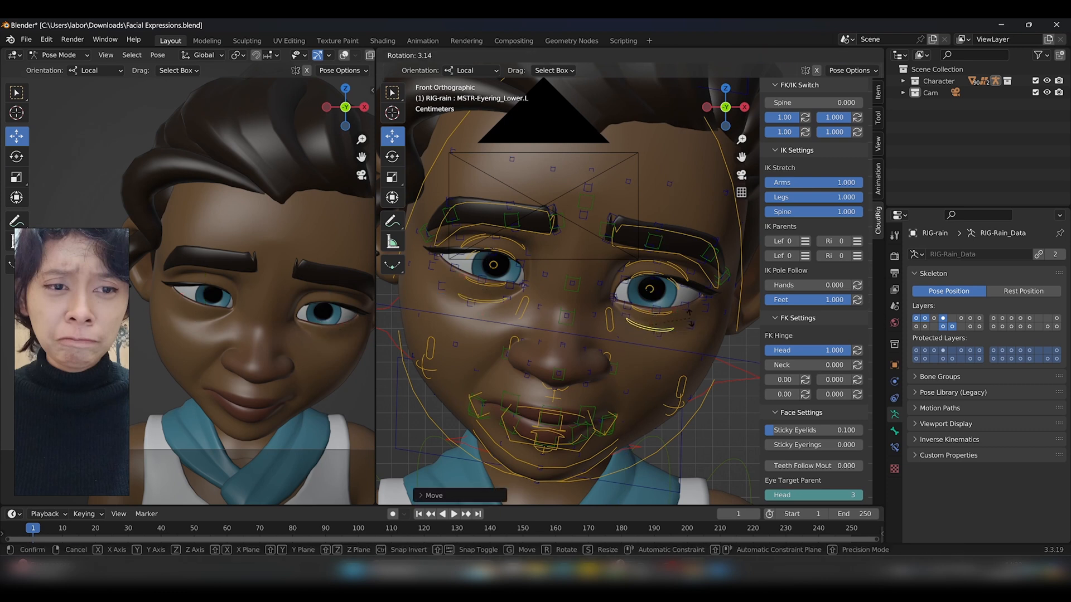
pyautogui.click(691, 322)
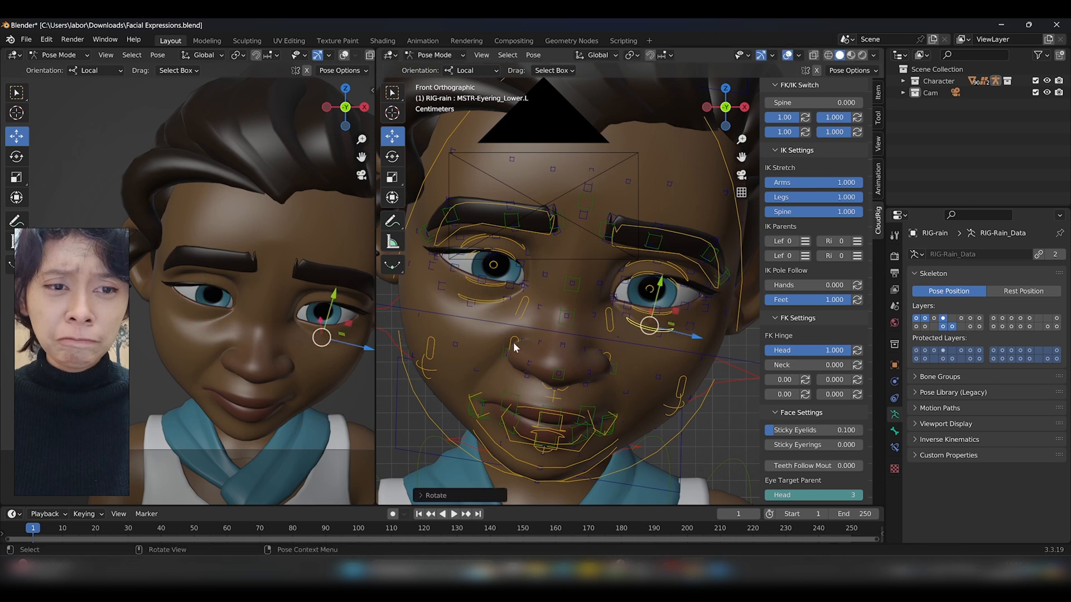
# Move the right nostril controls BB-Nostril_2.R and BB-Nostril_1.R slightly upward, BB-Nostril_1.R along its local Y axis
pyautogui.moveTo(544, 350); pyautogui.dragTo(518, 295, button='middle')
pyautogui.click(521, 303)
pyautogui.click(512, 303)
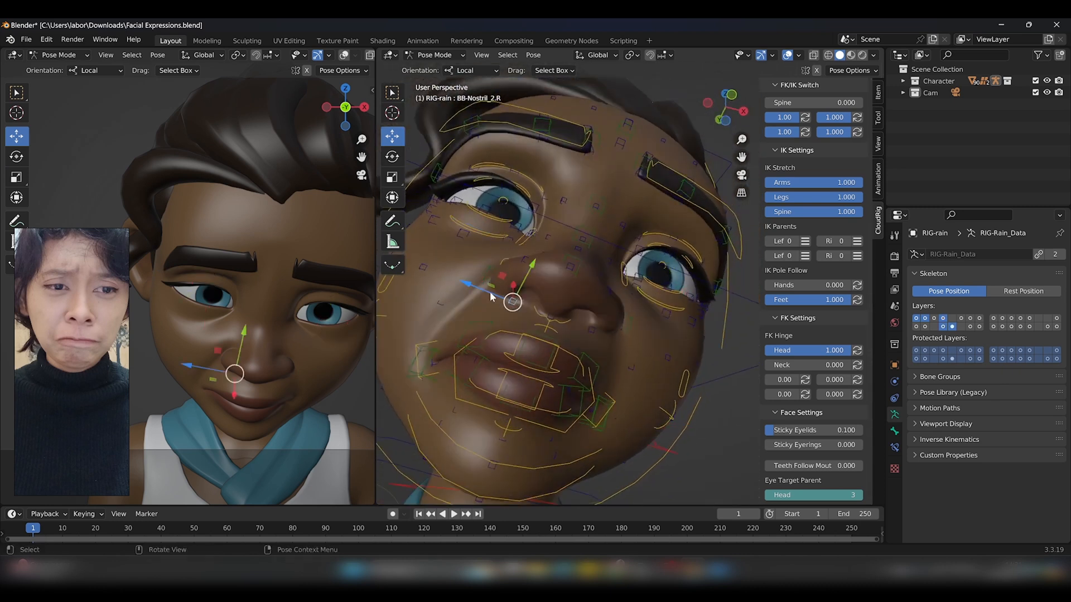
pyautogui.press('g')
pyautogui.click(509, 274)
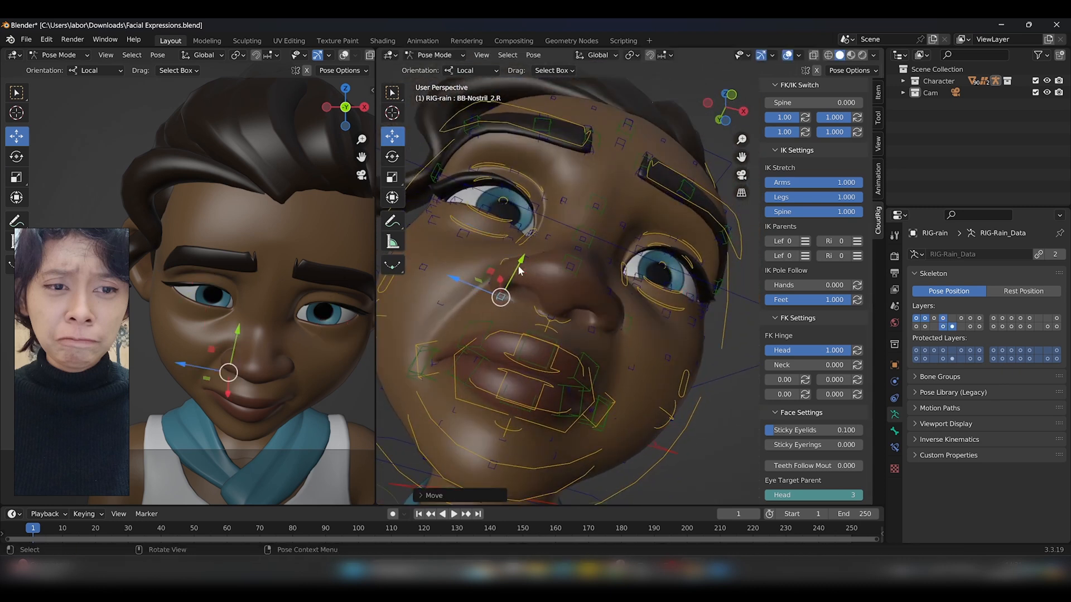
pyautogui.click(525, 258)
pyautogui.moveTo(525, 259); pyautogui.dragTo(523, 277, button='middle')
pyautogui.press('g')
pyautogui.press('y')
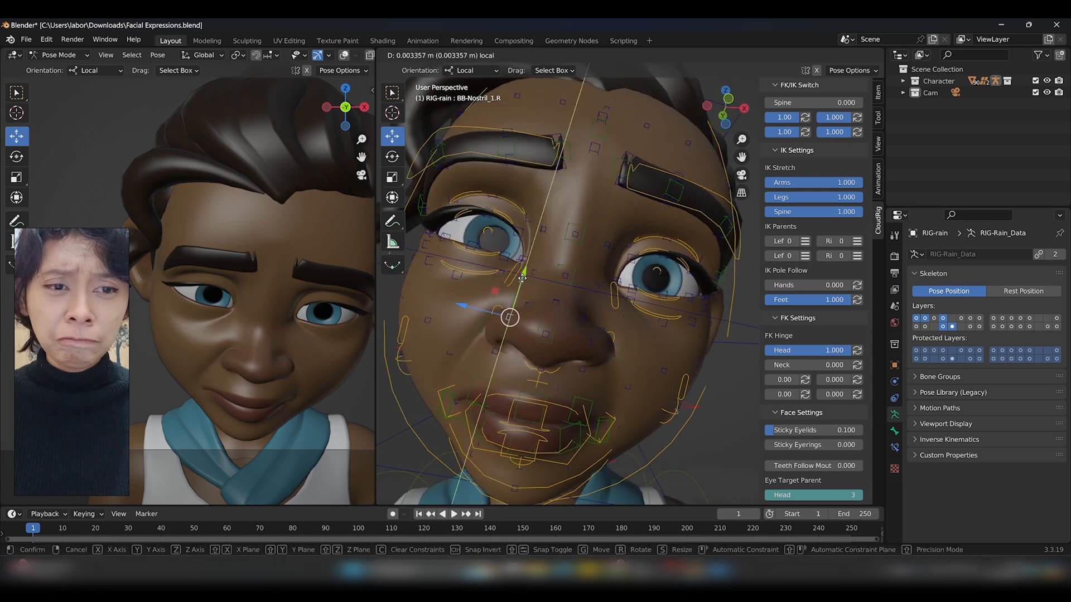
pyautogui.click(522, 277)
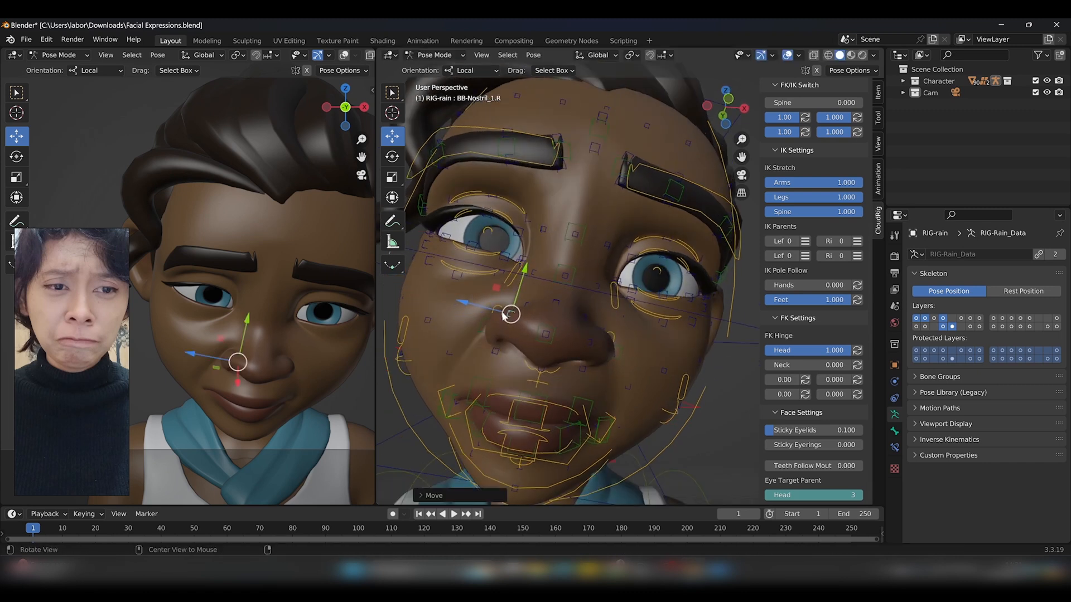
# Raise the left nostril controls BB-Nostril_1.L and BB-Nostril_2.L slightly along their local Y axes
pyautogui.moveTo(503, 316); pyautogui.dragTo(507, 324, button='middle')
pyautogui.moveTo(522, 323); pyautogui.dragTo(584, 306, button='middle')
pyautogui.click(583, 306)
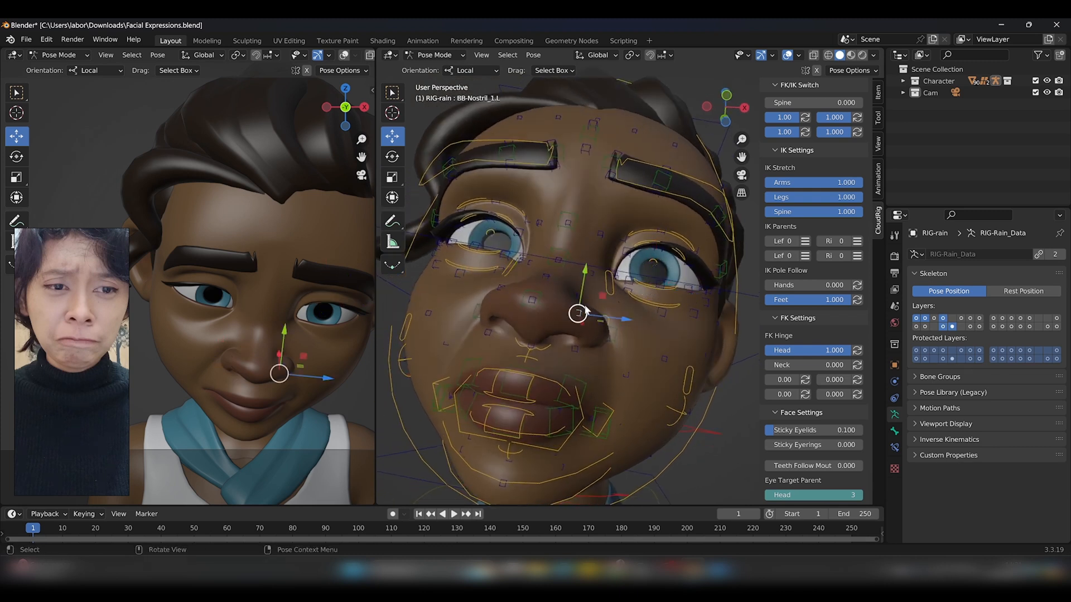
pyautogui.moveTo(582, 299); pyautogui.dragTo(586, 287)
pyautogui.moveTo(582, 314); pyautogui.dragTo(578, 298, button='middle')
pyautogui.click(576, 333)
pyautogui.moveTo(590, 333); pyautogui.dragTo(589, 315)
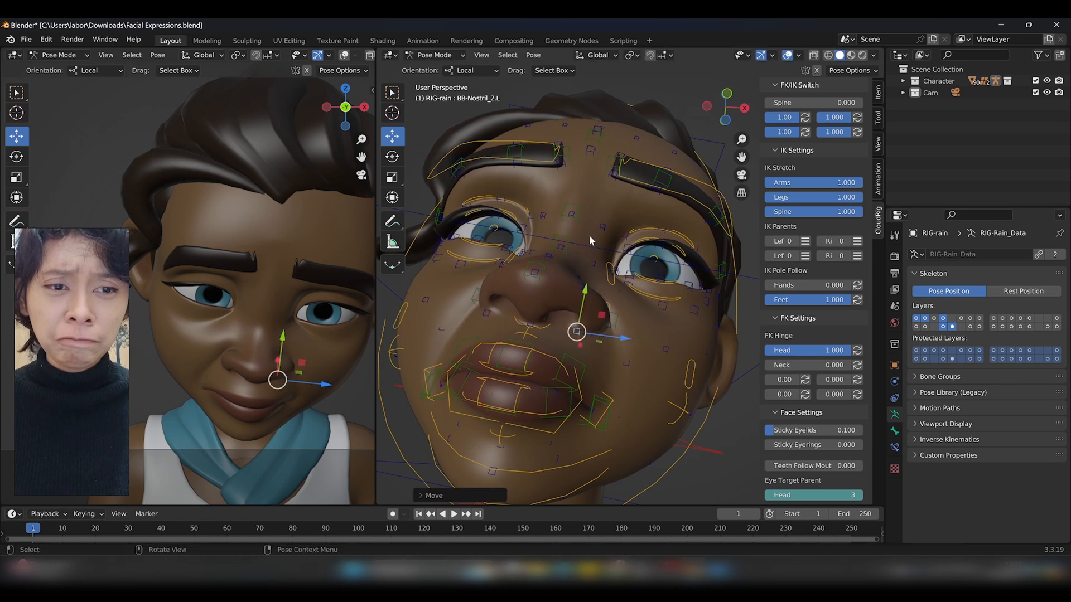
# Rotate the upper lip roll control ACT-Lip_Roll_Upper to roll the upper lip
pyautogui.moveTo(566, 345); pyautogui.dragTo(534, 377, button='middle')
pyautogui.click(508, 416)
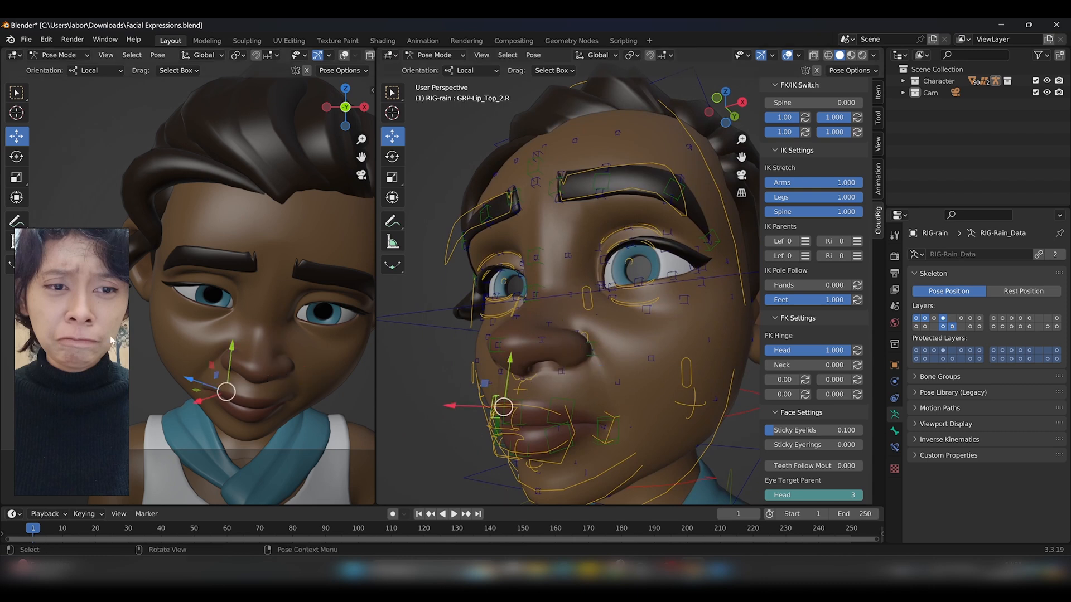
pyautogui.moveTo(491, 401); pyautogui.dragTo(537, 357, button='middle')
pyautogui.click(391, 158)
pyautogui.click(543, 370)
pyautogui.moveTo(521, 387); pyautogui.dragTo(533, 400)
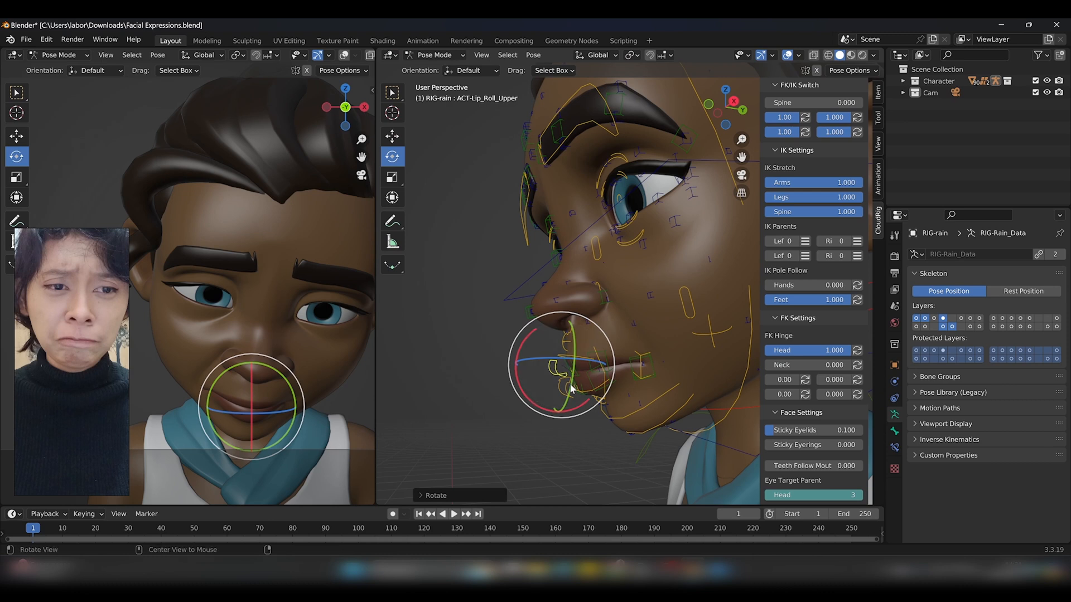
pyautogui.moveTo(563, 388); pyautogui.dragTo(560, 384, button='middle')
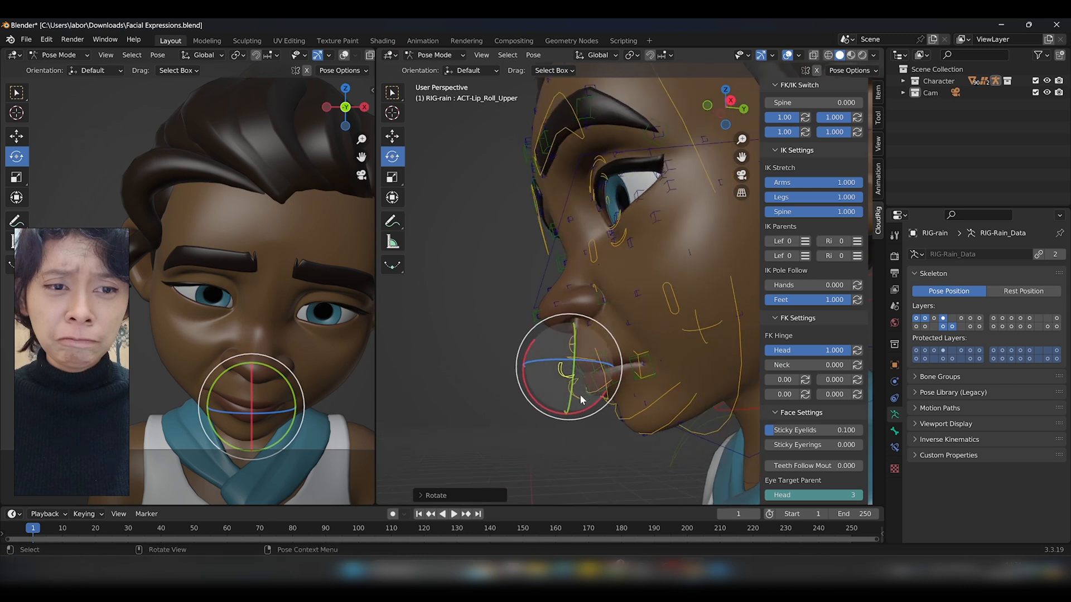
# Rotate the lower lip roll control ACT-Lip_Roll_Lower to roll the lower lip
pyautogui.moveTo(608, 375); pyautogui.dragTo(569, 384, button='middle')
pyautogui.click(567, 395)
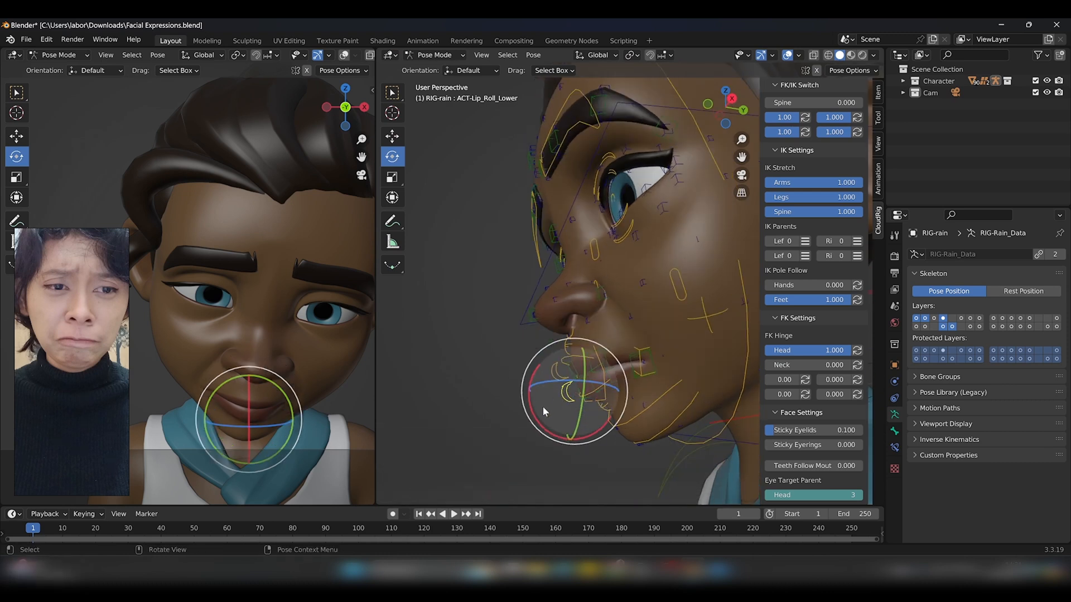
pyautogui.moveTo(534, 414); pyautogui.dragTo(595, 363)
pyautogui.click(559, 369)
pyautogui.keyDown('alt'); pyautogui.moveTo(559, 330); pyautogui.dragTo(596, 312); pyautogui.keyUp('alt')
# Move the whole mouth slightly upward with the pivot control TGT-MSTR-Mouth_Pivot, checking it from the side
pyautogui.click(524, 309)
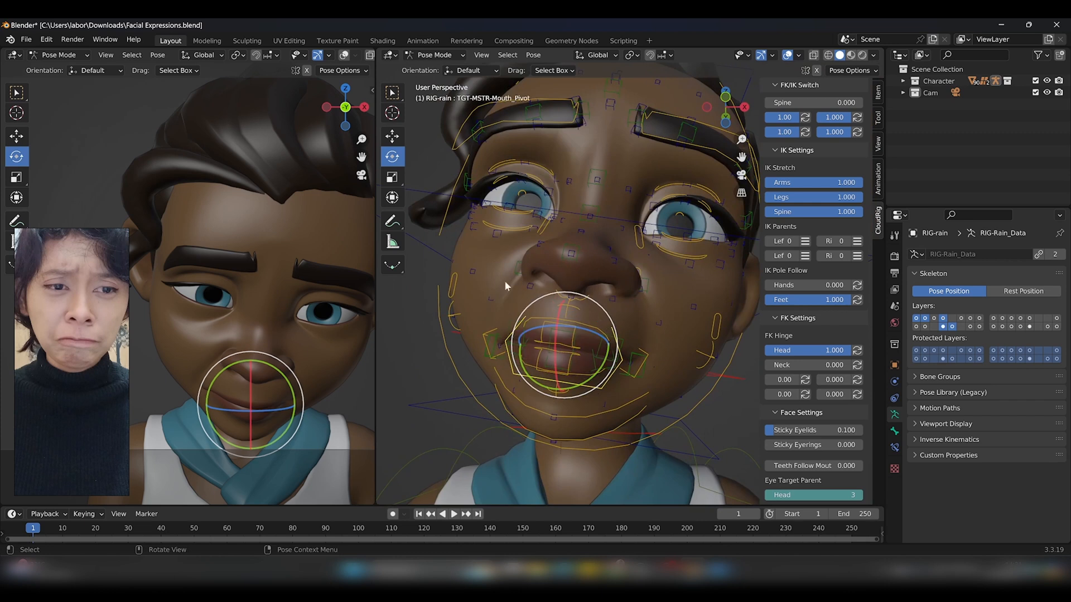
pyautogui.click(398, 140)
pyautogui.moveTo(571, 319)
pyautogui.mouseDown()
pyautogui.moveTo(579, 297)
pyautogui.moveTo(578, 318)
pyautogui.mouseUp()
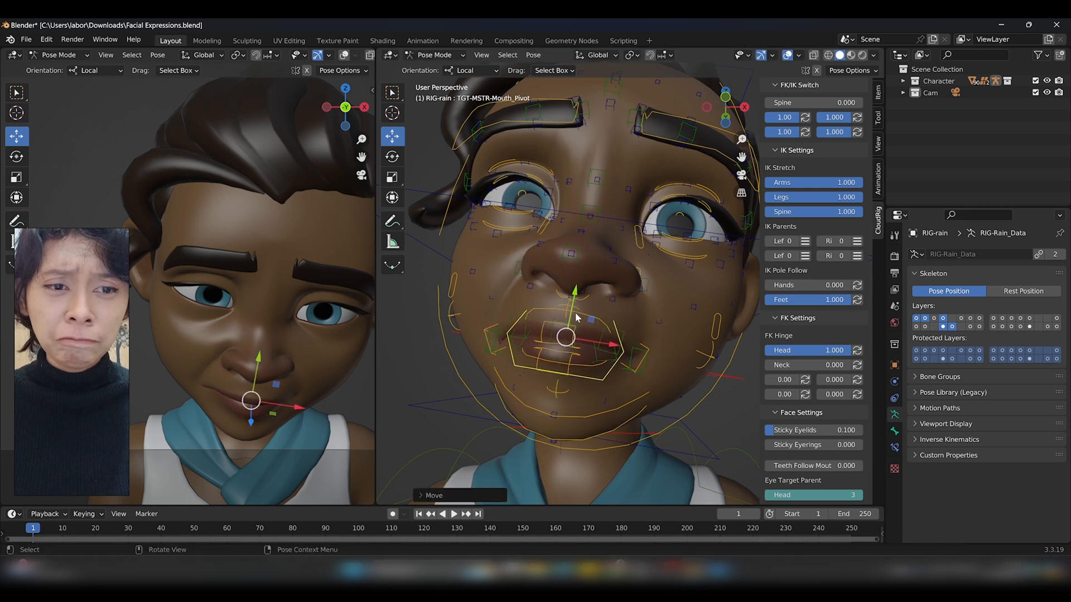
pyautogui.moveTo(576, 317)
pyautogui.mouseDown(button='middle')
pyautogui.moveTo(504, 363)
pyautogui.moveTo(580, 322)
pyautogui.mouseUp(button='middle')
pyautogui.moveTo(580, 322); pyautogui.dragTo(580, 309)
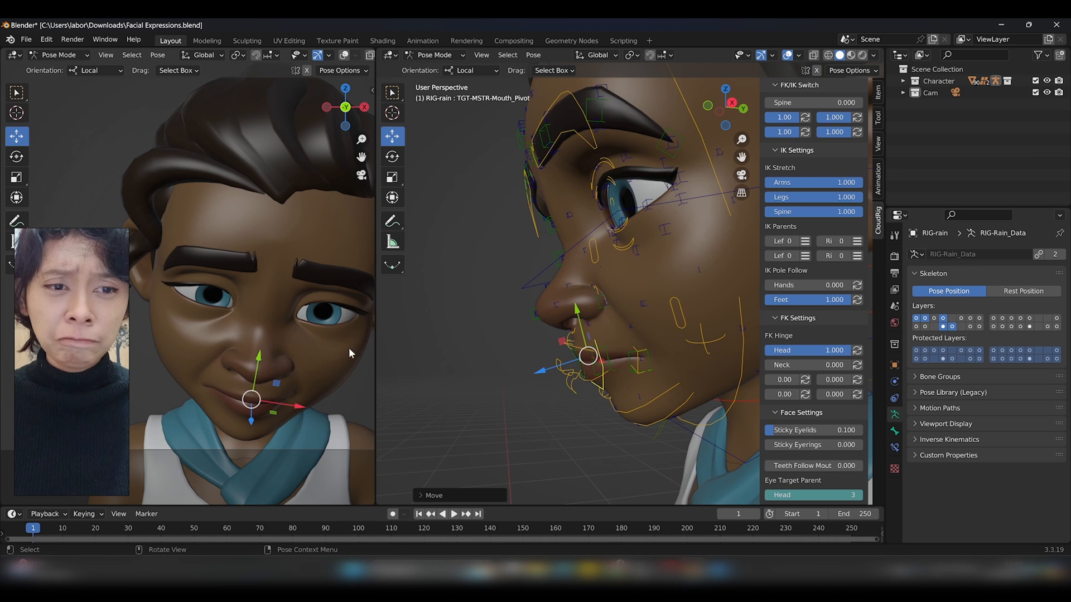
pyautogui.moveTo(489, 360); pyautogui.dragTo(725, 335, button='middle')
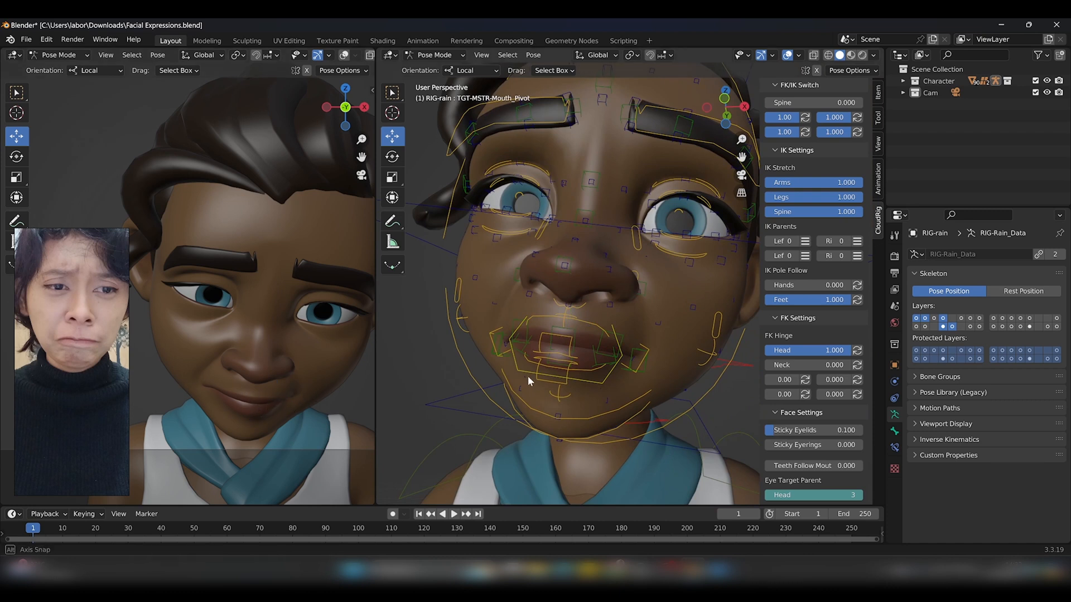
# Rotate the right lower lip control GRP-Lip_Bot_2.R and move the right mouth corner control ACT-Lips_Corner.R down
pyautogui.moveTo(527, 375); pyautogui.dragTo(522, 340, button='middle')
pyautogui.click(522, 336)
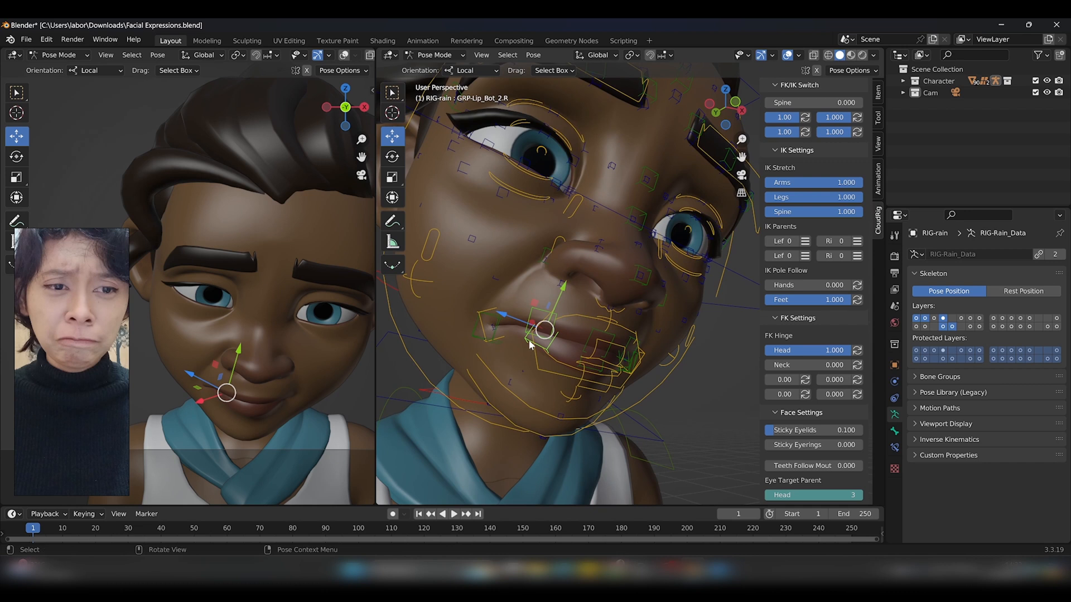
pyautogui.click(392, 156)
pyautogui.moveTo(556, 374); pyautogui.dragTo(564, 370)
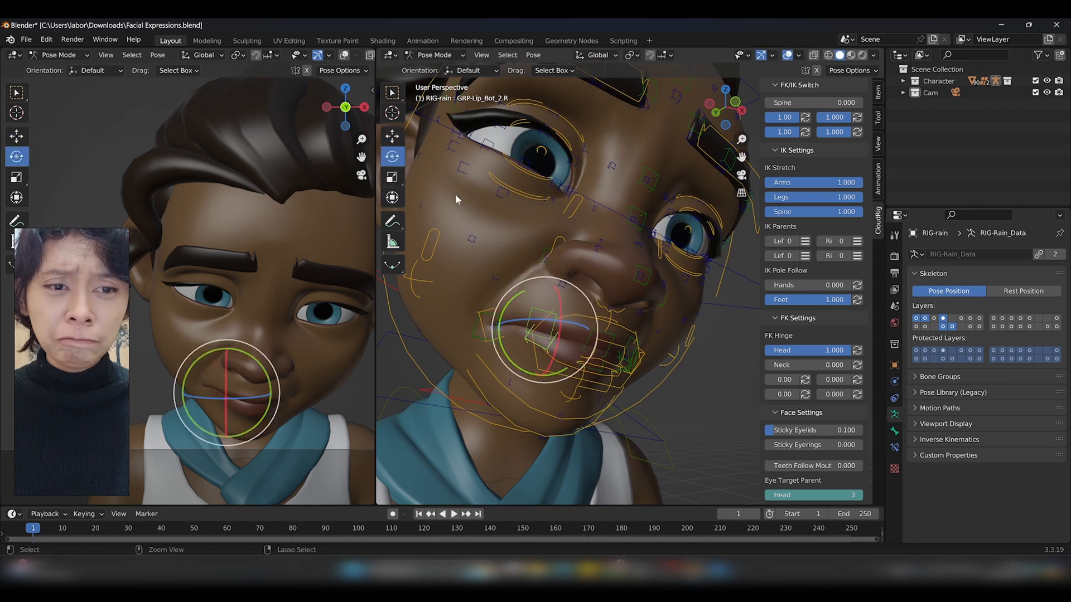
pyautogui.click(392, 135)
pyautogui.click(493, 311)
pyautogui.moveTo(490, 297); pyautogui.dragTo(517, 316)
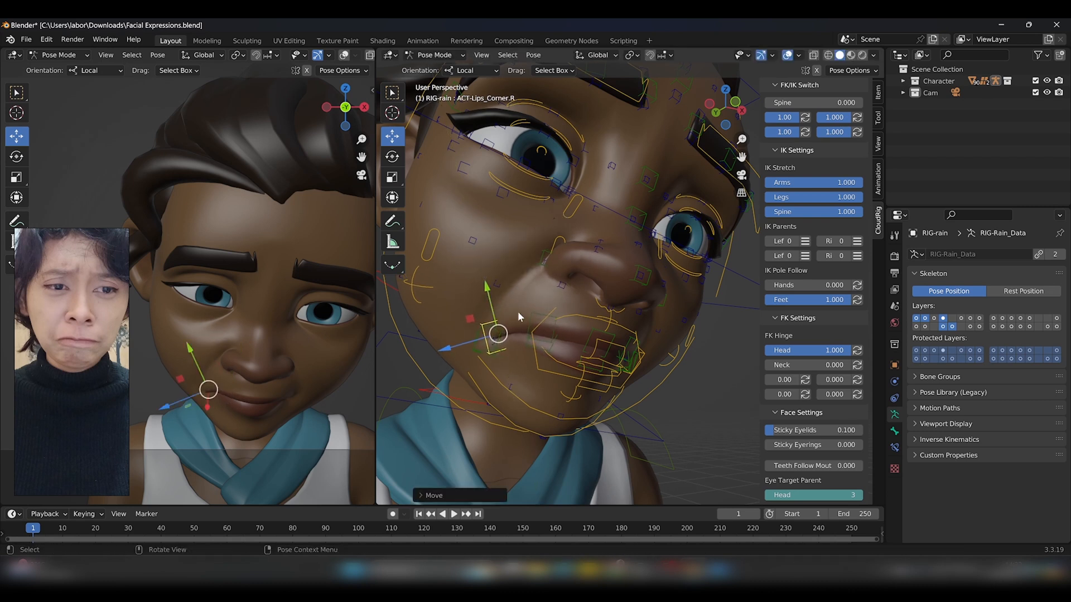
# Try rotating the right lip controls GRP-Lip_Top_2.R and GRP-Lip_Bot_2.R, and undo the attempts
pyautogui.click(550, 316)
pyautogui.click(392, 156)
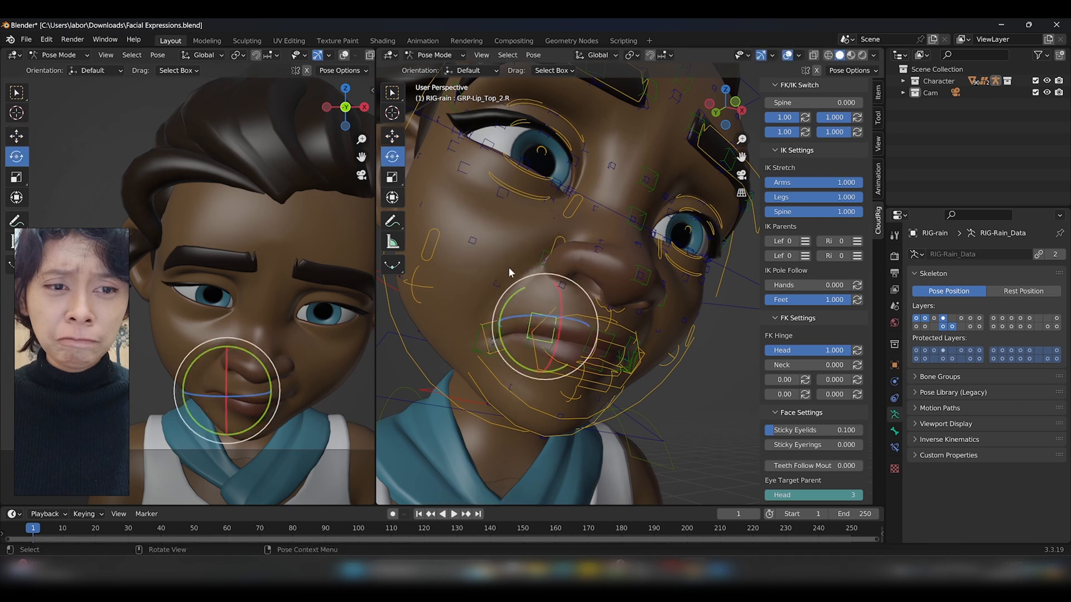
pyautogui.moveTo(570, 358)
pyautogui.mouseDown()
pyautogui.moveTo(565, 365)
pyautogui.moveTo(576, 353)
pyautogui.moveTo(583, 368)
pyautogui.moveTo(569, 376)
pyautogui.mouseUp()
pyautogui.hotkey('ctrl', 'z')
pyautogui.click(550, 352)
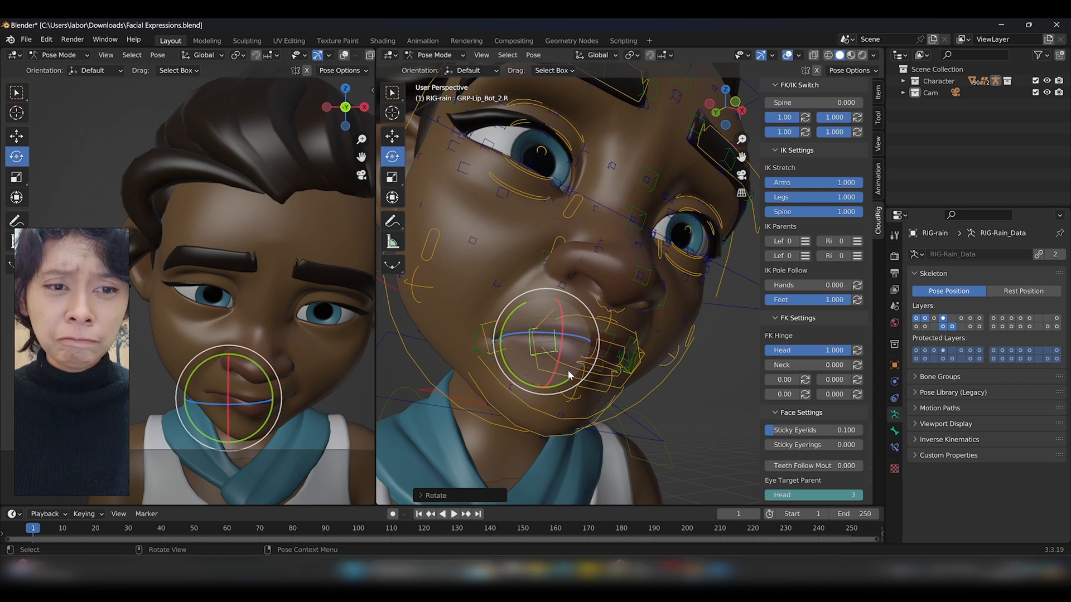
pyautogui.hotkey('ctrl', 'z')
pyautogui.hotkey('ctrl', 'z')
pyautogui.hotkey('ctrl', 'z')
pyautogui.hotkey('ctrl', 'z')
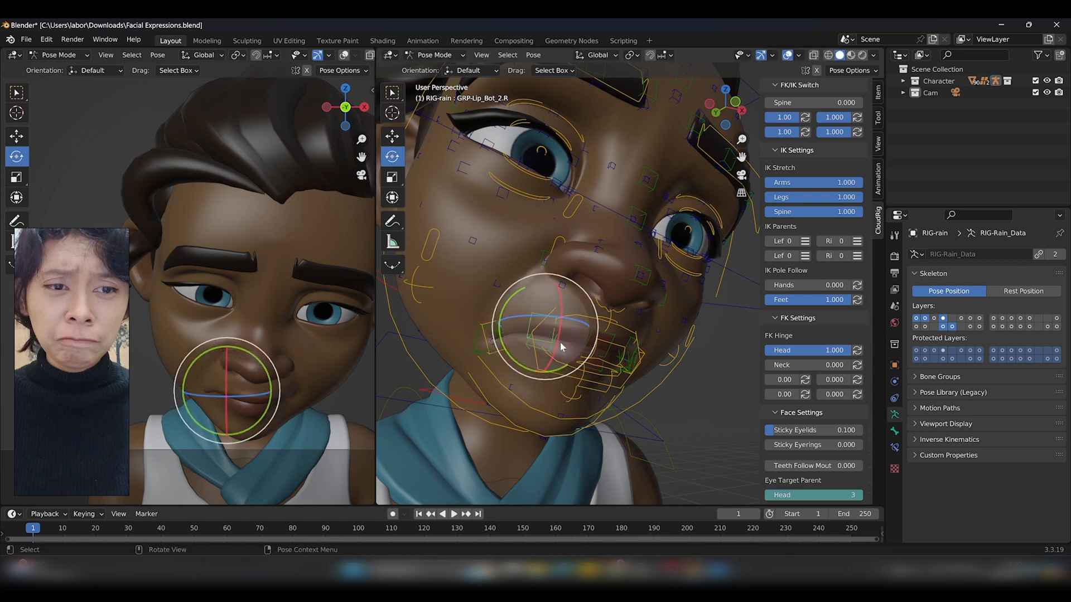
# Clear the rotation of the right upper lip control GRP-Lip_Top_2.R and move the right lower lip control GRP-Lip_Bot_2.R down
pyautogui.moveTo(561, 358); pyautogui.dragTo(361, 321)
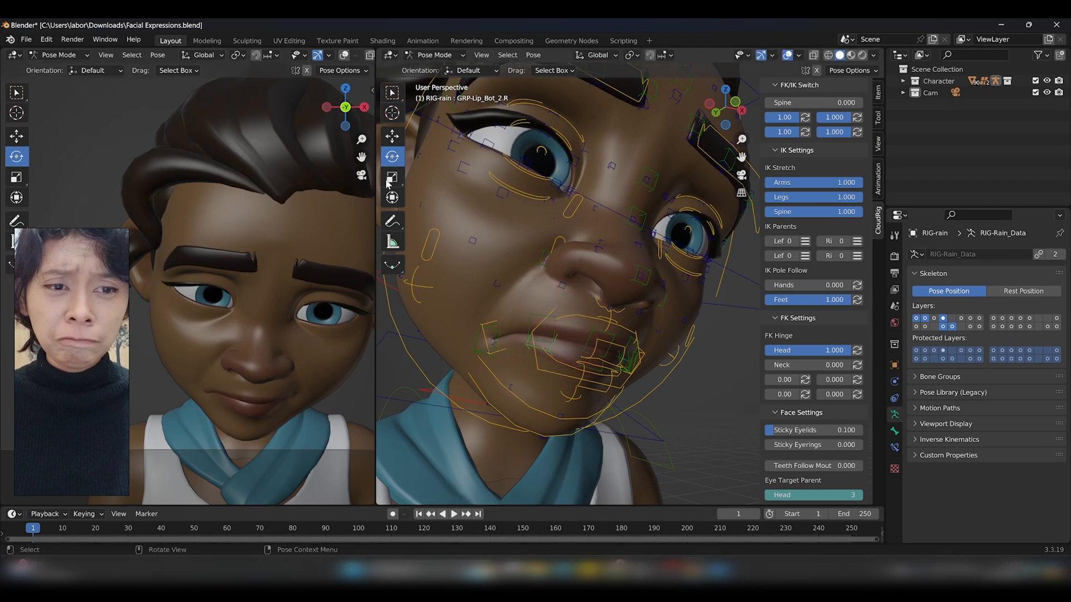
pyautogui.click(393, 137)
pyautogui.moveTo(479, 246); pyautogui.dragTo(554, 329, button='middle')
pyautogui.click(562, 334)
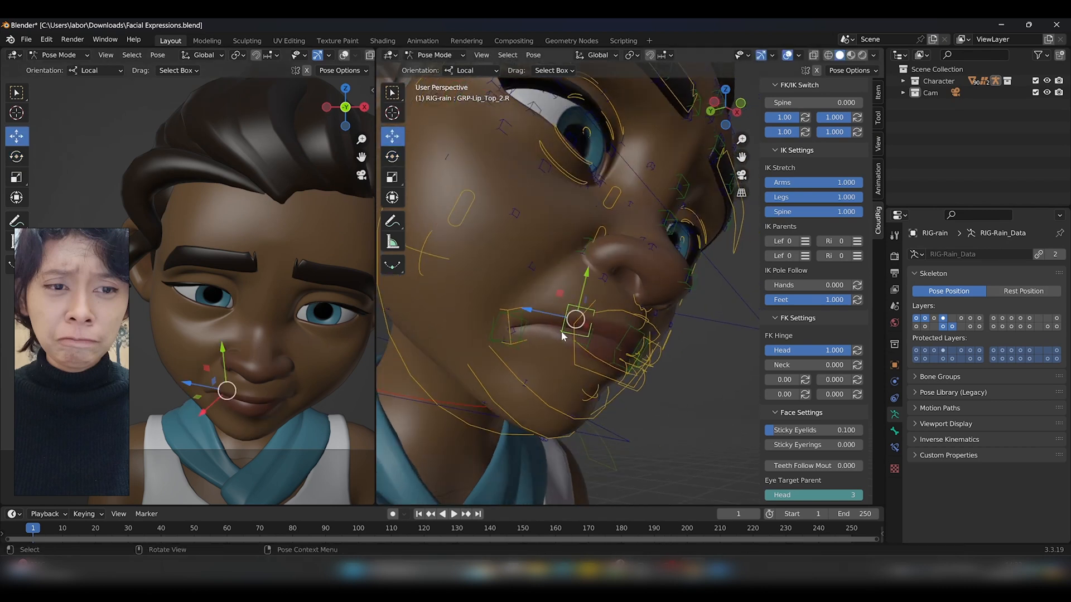
pyautogui.hotkey('alt', 'r')
pyautogui.click(564, 335)
pyautogui.moveTo(587, 304); pyautogui.dragTo(565, 320)
pyautogui.press('z')
pyautogui.moveTo(566, 326); pyautogui.dragTo(538, 348, button='middle')
pyautogui.click(554, 350)
pyautogui.click(552, 345)
pyautogui.moveTo(552, 329)
pyautogui.mouseDown()
pyautogui.moveTo(544, 350)
pyautogui.moveTo(549, 337)
pyautogui.mouseUp()
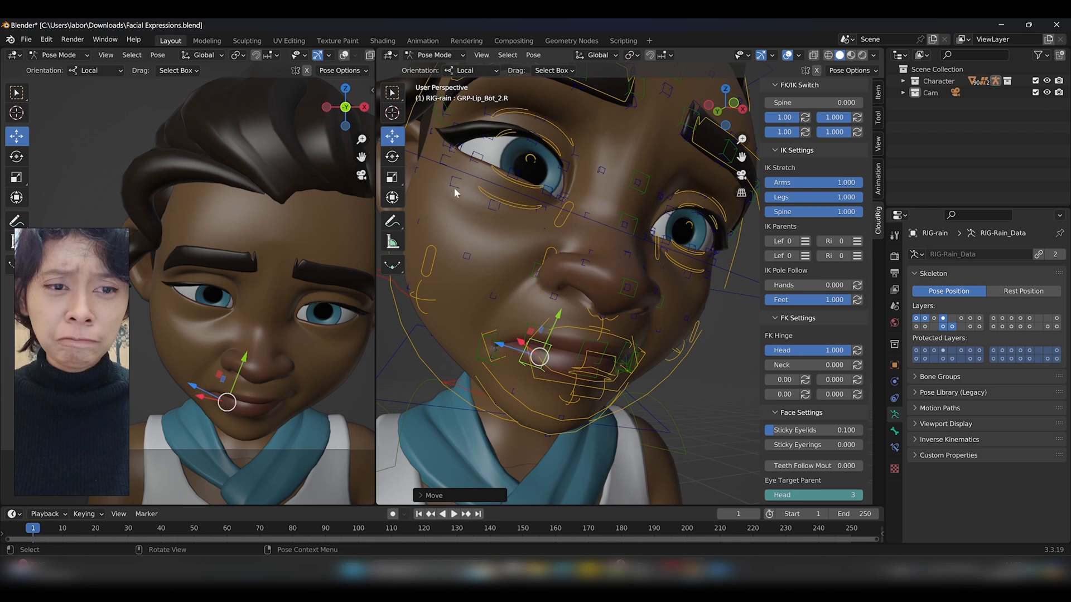
# Rotate the right lower and upper lip controls GRP-Lip_Bot_2.R and GRP-Lip_Top_2.R to reshape that side of the mouth
pyautogui.click(392, 156)
pyautogui.moveTo(504, 334); pyautogui.dragTo(498, 359)
pyautogui.moveTo(568, 388); pyautogui.dragTo(537, 383)
pyautogui.click(531, 382)
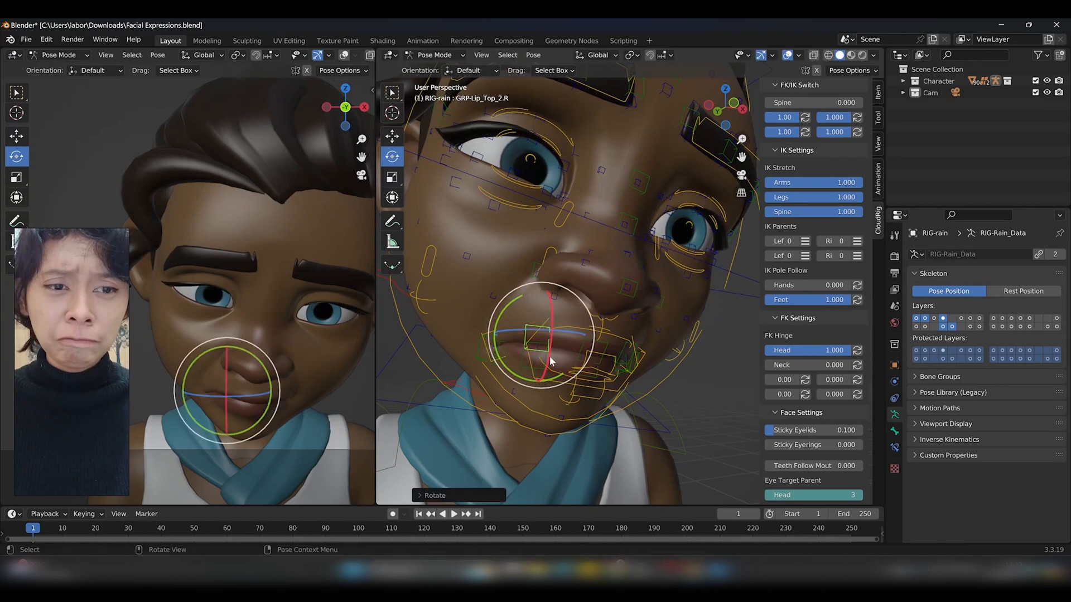
pyautogui.moveTo(557, 353); pyautogui.dragTo(587, 333, button='middle')
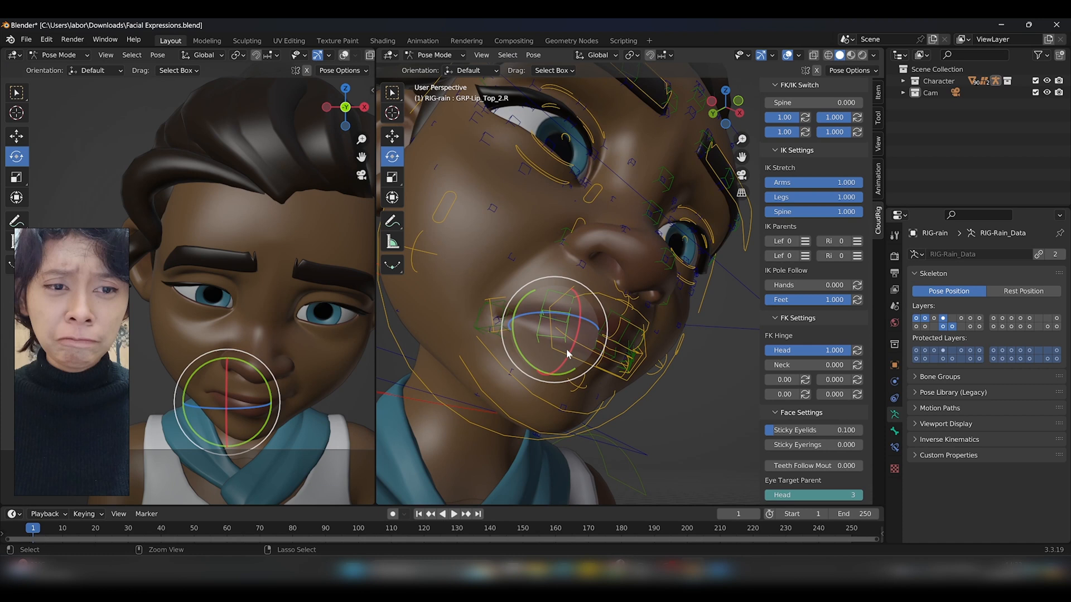
pyautogui.moveTo(588, 324); pyautogui.dragTo(567, 340, button='middle')
# Move the left mouth corner control ACT-Lips_Corner.L downward along its local axes
pyautogui.click(640, 366)
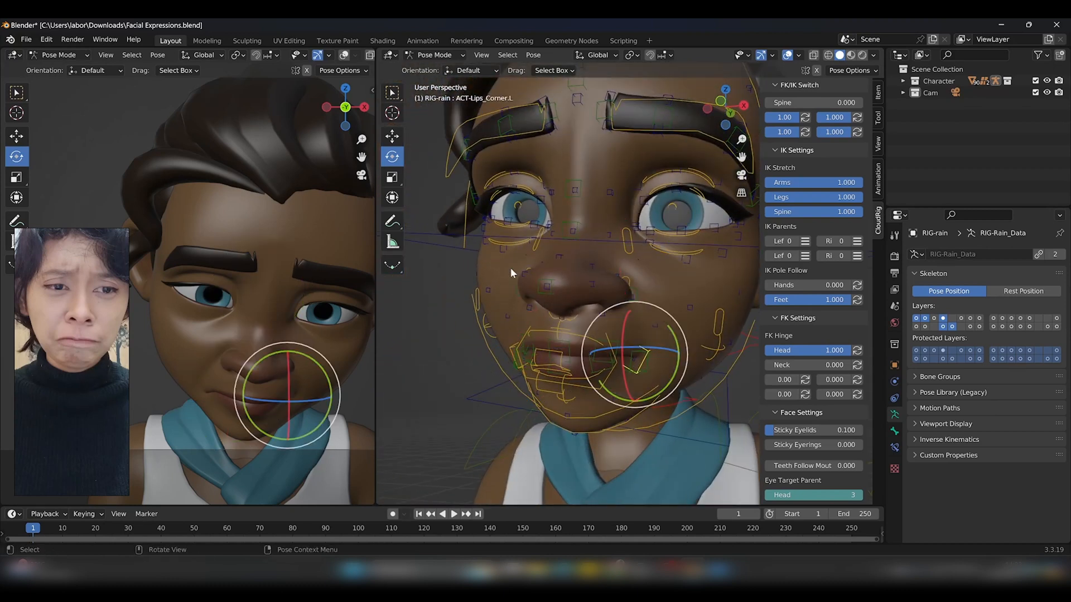
pyautogui.click(392, 135)
pyautogui.moveTo(617, 271); pyautogui.dragTo(634, 283, button='middle')
pyautogui.moveTo(653, 313); pyautogui.dragTo(654, 329)
pyautogui.moveTo(667, 374); pyautogui.dragTo(652, 353)
pyautogui.moveTo(651, 353); pyautogui.dragTo(618, 350, button='middle')
# Move the left lower lip control GRP-Lip_Bot_2.L down and nudge GRP-Lip_Top_2.L along its local Y axis
pyautogui.click(616, 366)
pyautogui.click(612, 377)
pyautogui.click(612, 377)
pyautogui.click(612, 377)
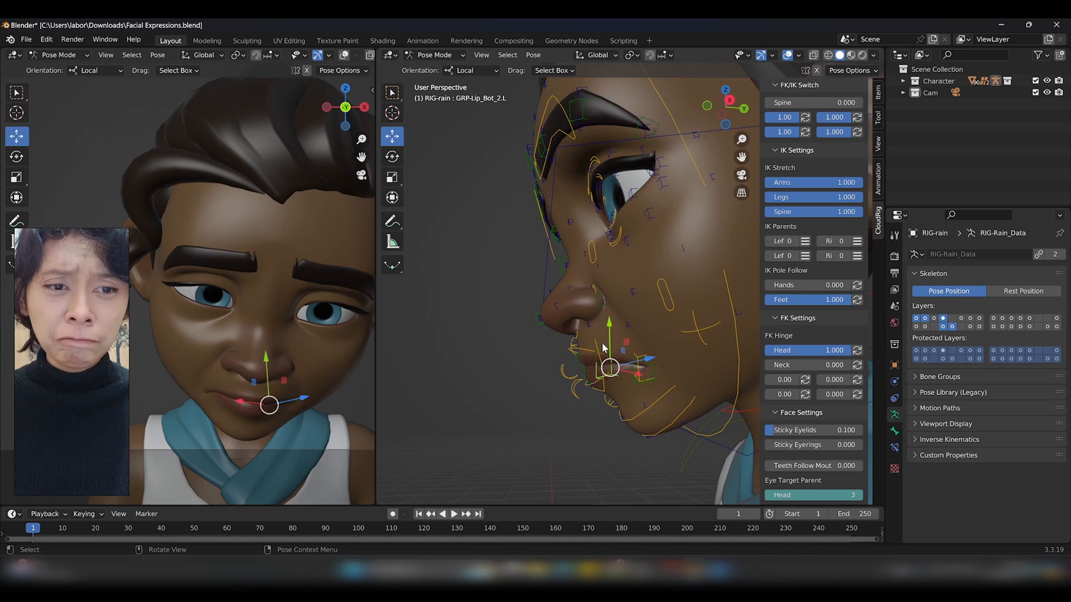
pyautogui.moveTo(612, 332); pyautogui.dragTo(611, 353)
pyautogui.click(611, 353)
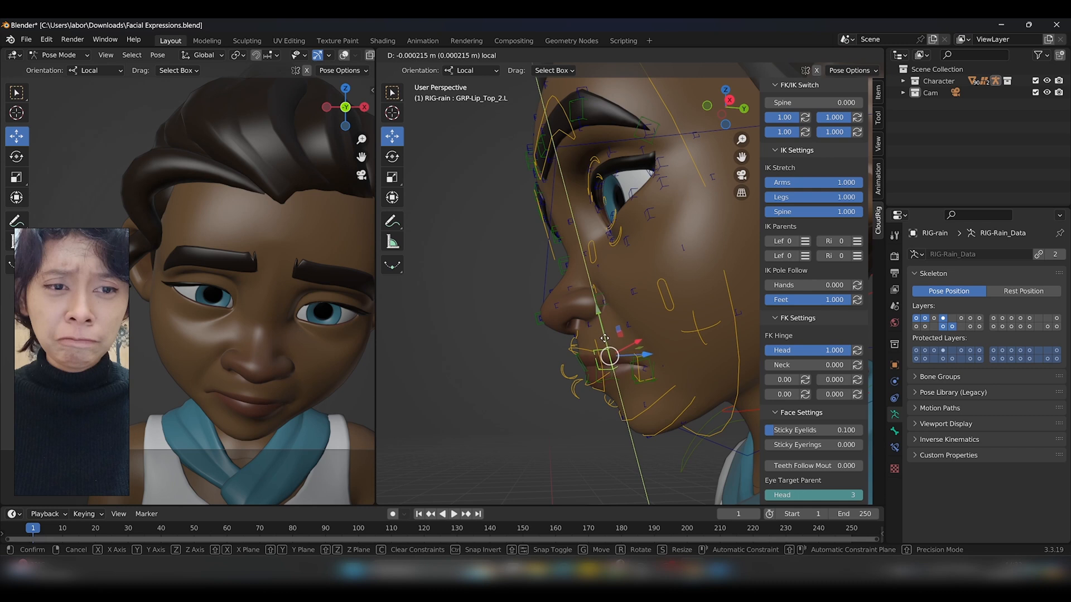
# Set the rotation orientation to Local and rotate the left upper lip control GRP-Lip_Top_2.L
pyautogui.click(392, 156)
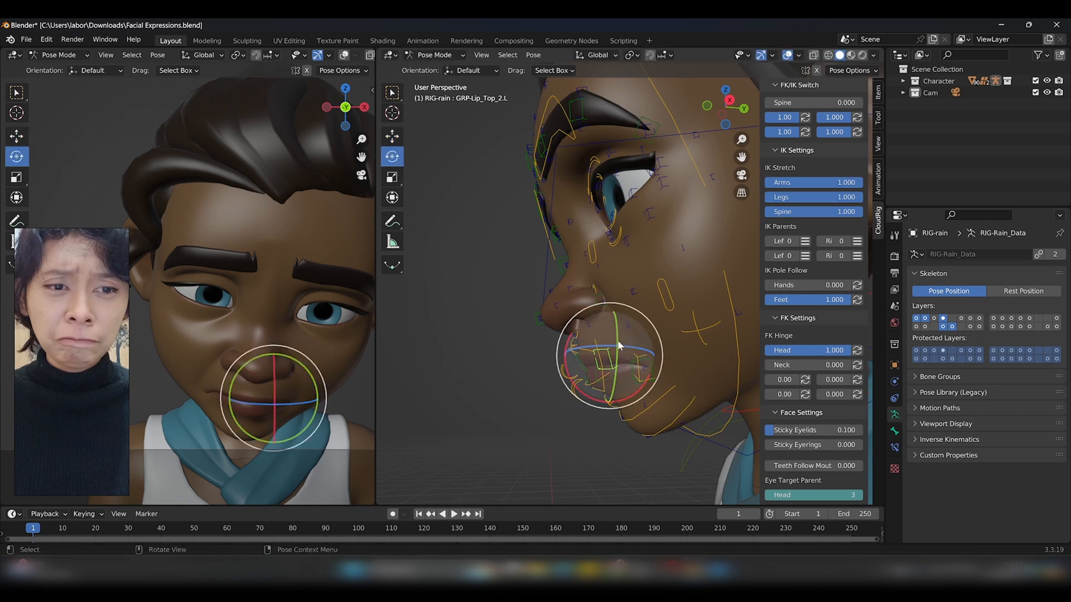
pyautogui.moveTo(617, 346); pyautogui.dragTo(661, 340, button='middle')
pyautogui.click(471, 71)
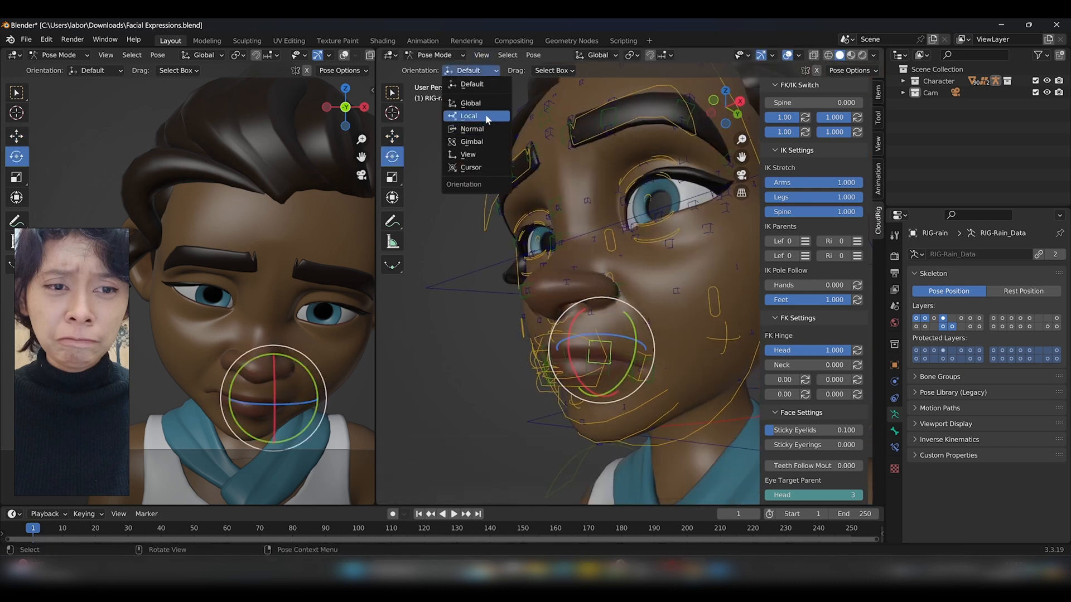
pyautogui.click(469, 116)
pyautogui.moveTo(645, 341); pyautogui.dragTo(524, 314)
# Rotate the right lower lip control GRP-Lip_Bot_2.R and lower it slightly along its local Y axis
pyautogui.click(540, 298)
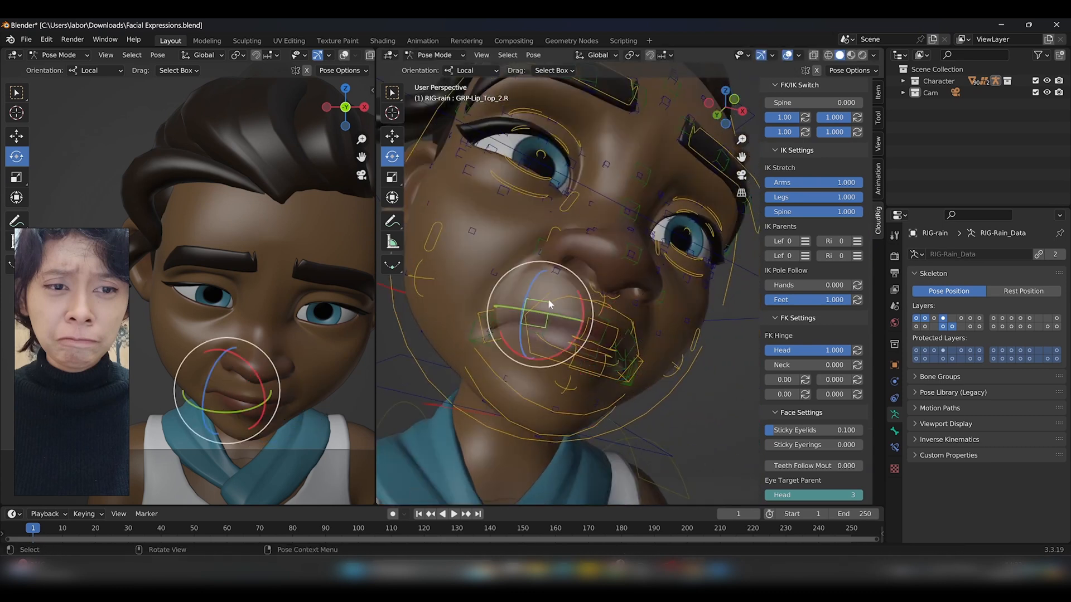
pyautogui.click(540, 338)
pyautogui.moveTo(566, 355); pyautogui.dragTo(580, 333)
pyautogui.click(392, 135)
pyautogui.moveTo(502, 279); pyautogui.dragTo(597, 290, button='middle')
pyautogui.moveTo(604, 341); pyautogui.dragTo(600, 353)
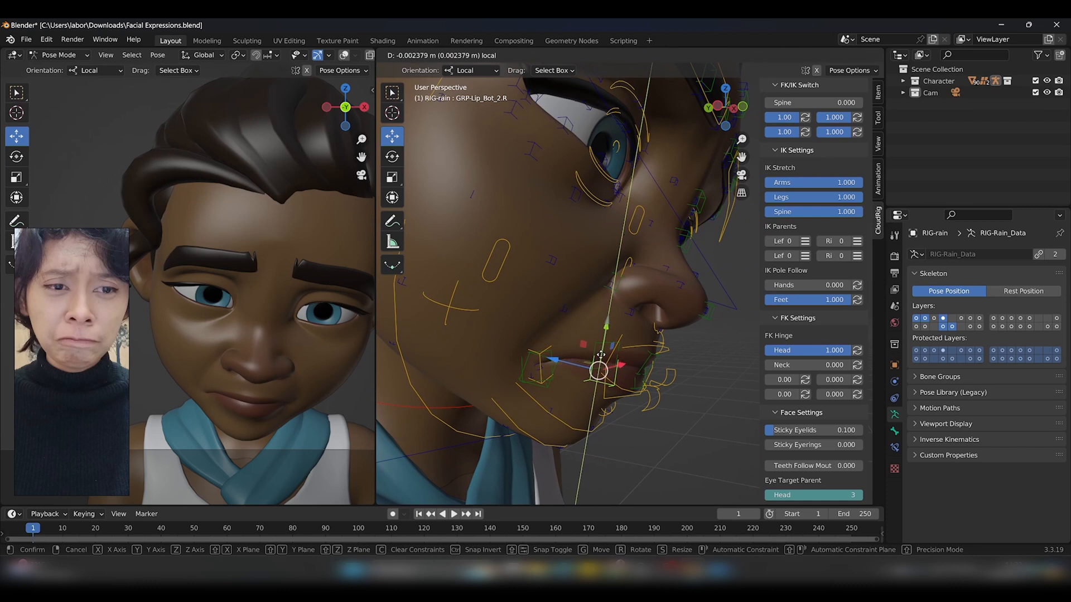
pyautogui.click(284, 386)
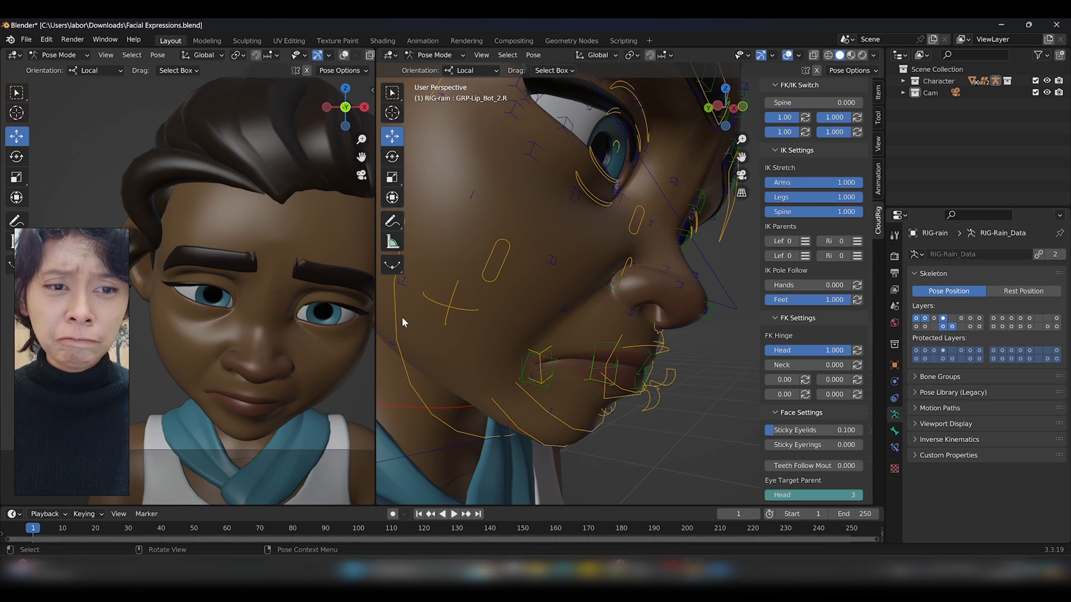
# Raise the nose tip control GRP-Nose_Front slightly and check the full expression in both views
pyautogui.click(713, 310)
pyautogui.moveTo(715, 284); pyautogui.dragTo(717, 278)
pyautogui.moveTo(717, 279); pyautogui.dragTo(544, 286, button='middle')
pyautogui.scroll(-1, 544, 286)
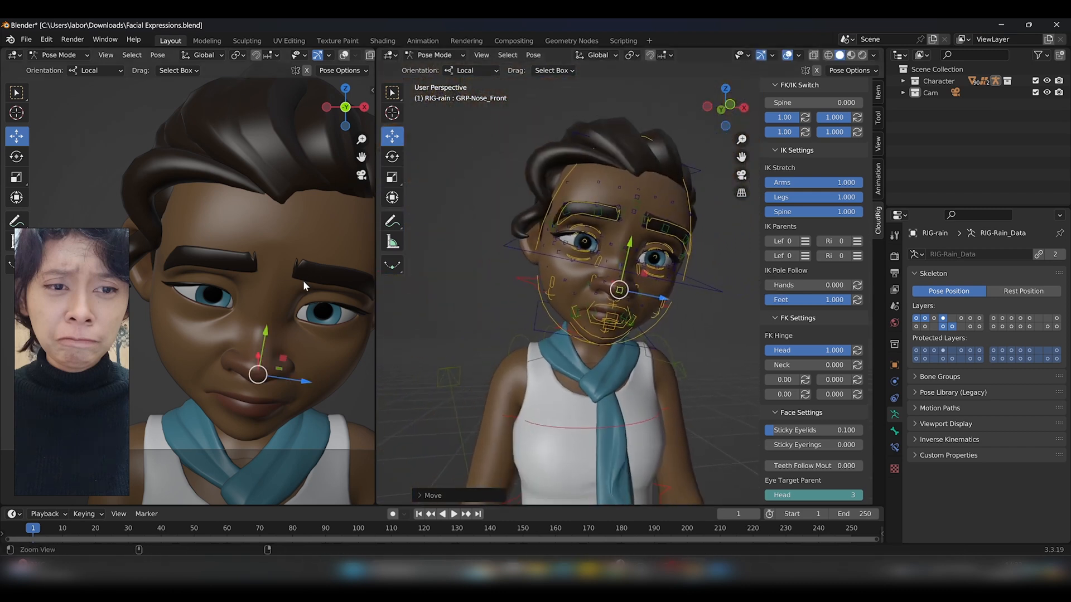
pyautogui.scroll(-1, 303, 280)
pyautogui.keyDown('shift'); pyautogui.moveTo(315, 286); pyautogui.dragTo(293, 313, button='middle'); pyautogui.keyUp('shift')
pyautogui.scroll(-3, 296, 326)
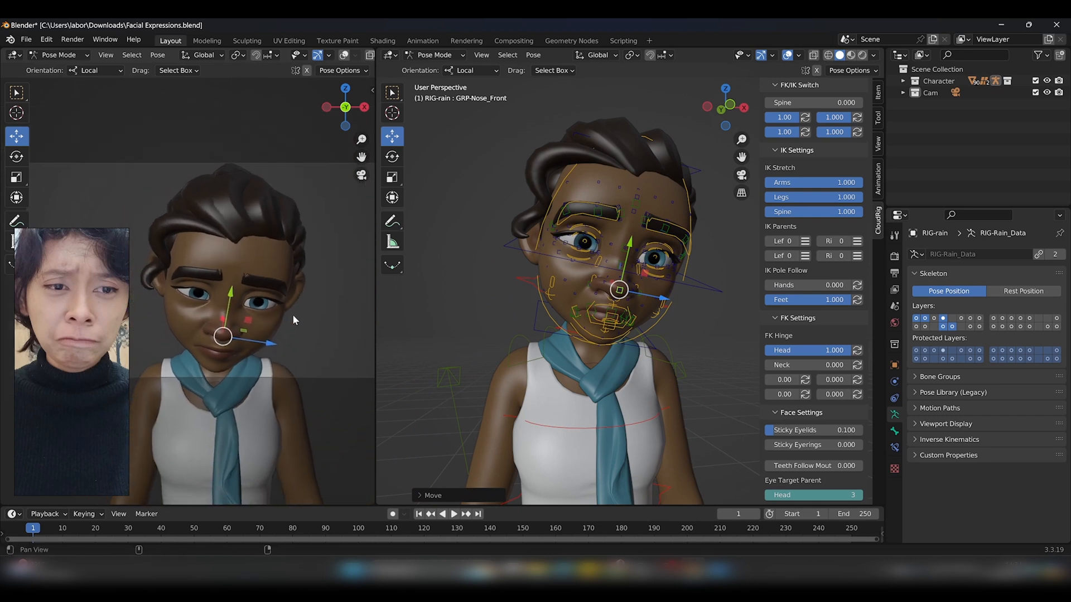
# Select all the visible face and body controls and insert a Location & Rotation keyframe at frame 1
pyautogui.click(605, 301)
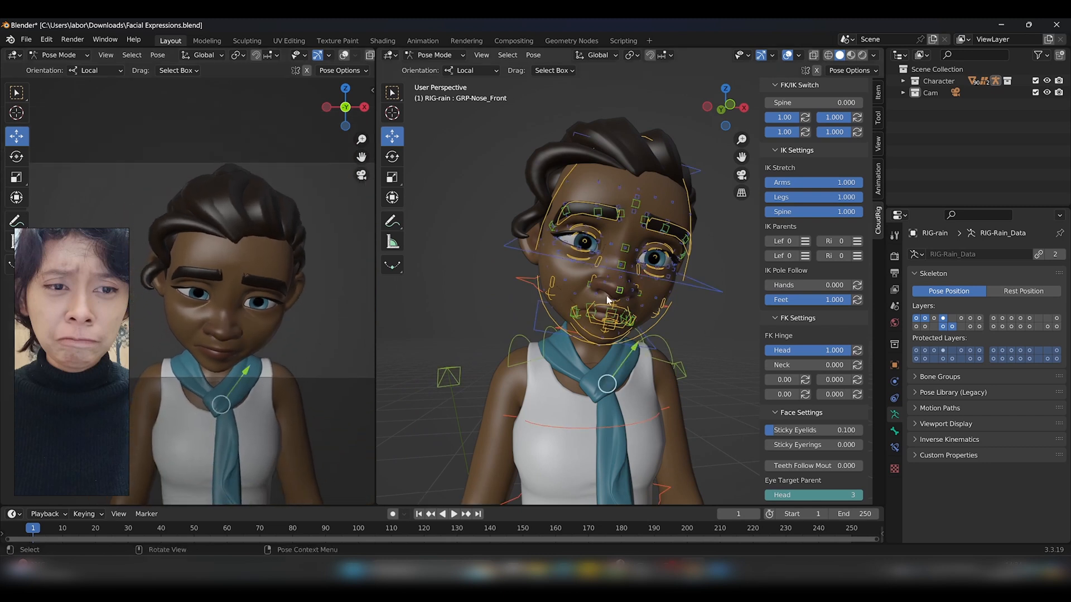
pyautogui.press('i')
pyautogui.click(605, 296)
pyautogui.press('i')
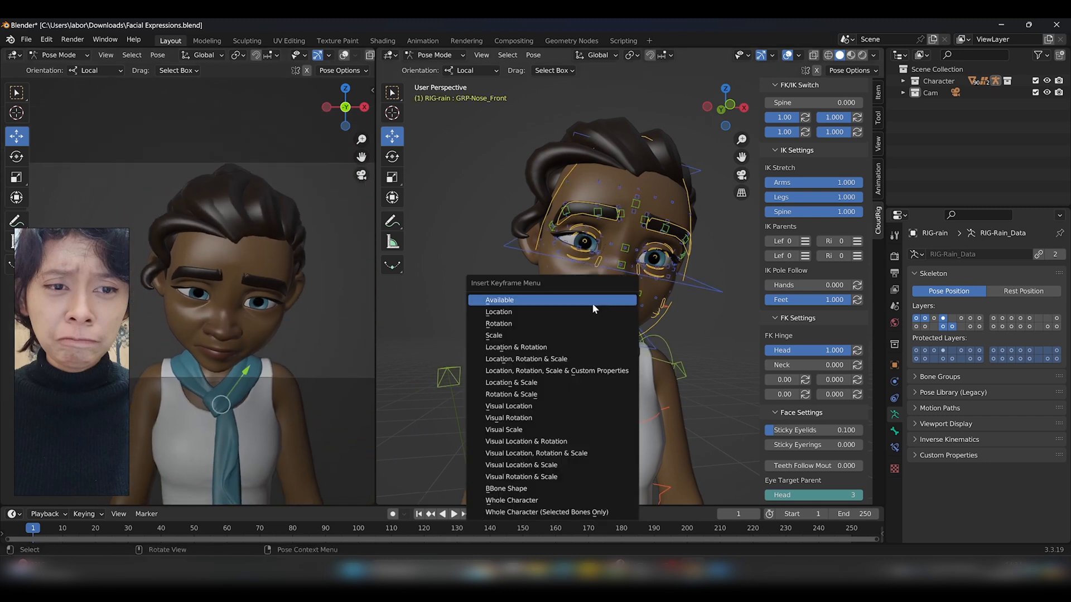
pyautogui.click(553, 347)
pyautogui.click(84, 527)
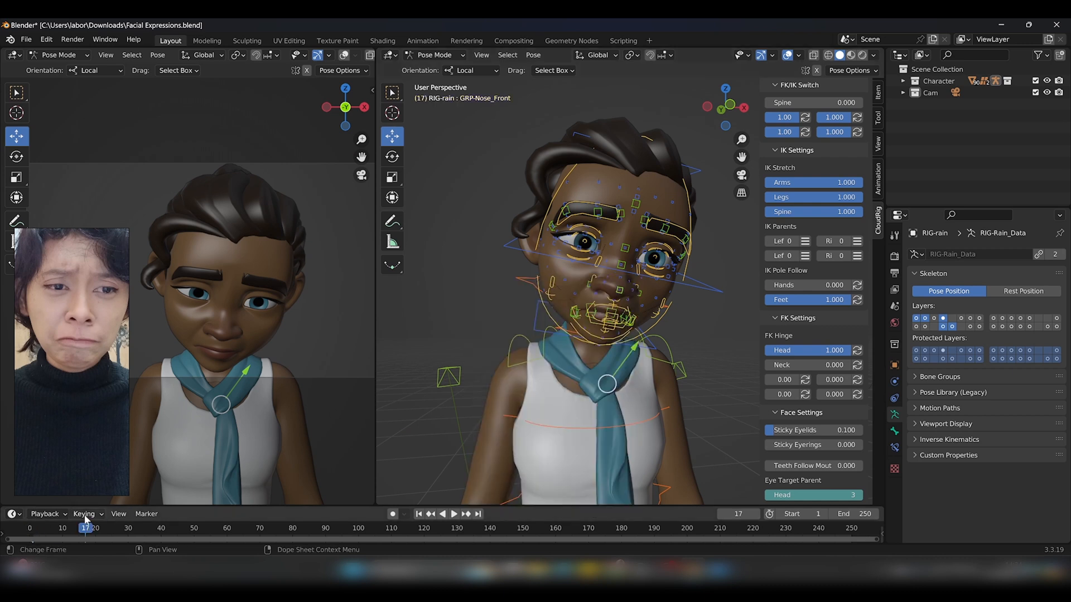
pyautogui.press('Right')
pyautogui.click(84, 514)
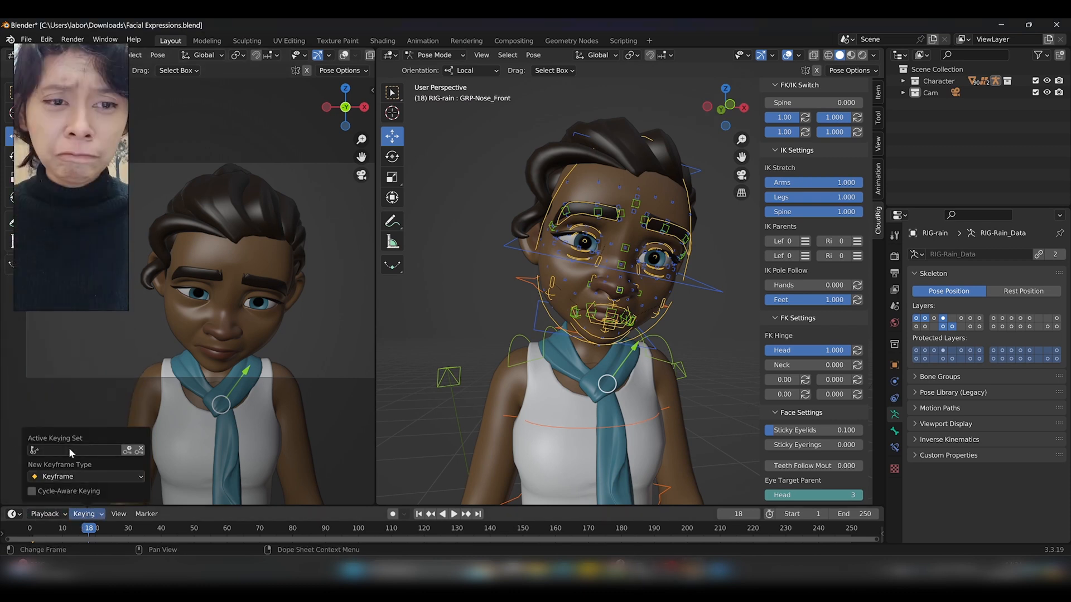
pyautogui.click(68, 447)
pyautogui.click(67, 385)
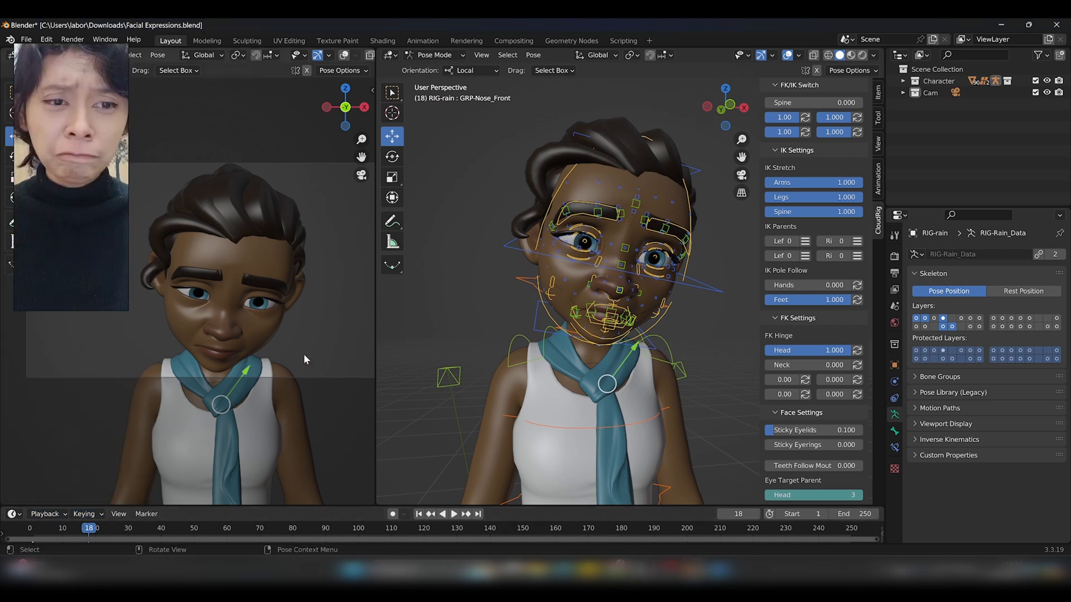
pyautogui.hotkey('shift', 'Left')
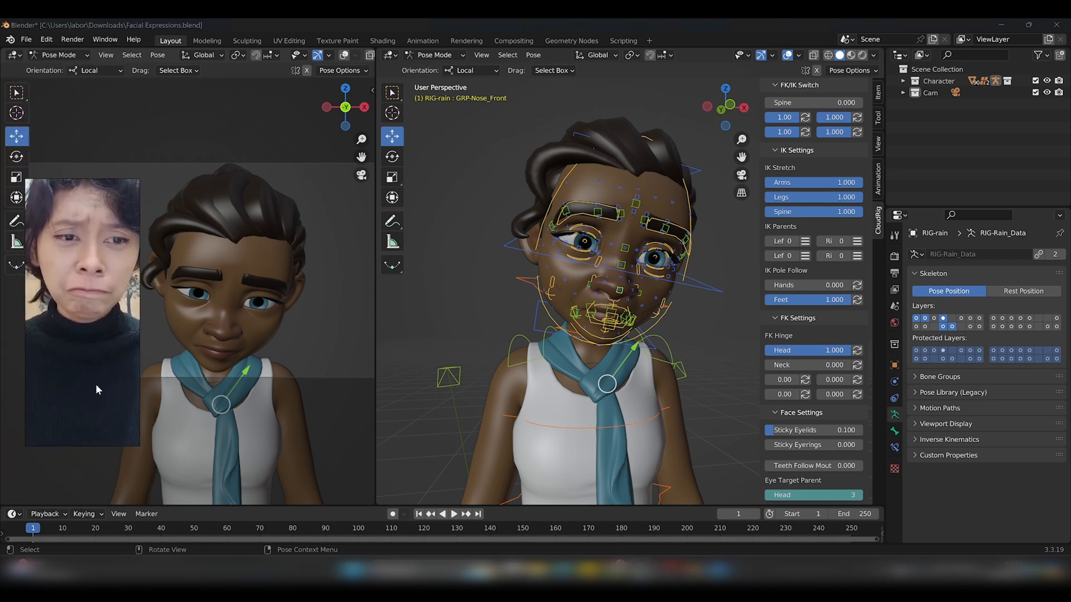
# Select the right mouth-corner control GRP-Lip_Bot_1.R and pull it slightly inward along its local X axis
pyautogui.scroll(4, 227, 349)
pyautogui.scroll(-8, 253, 325)
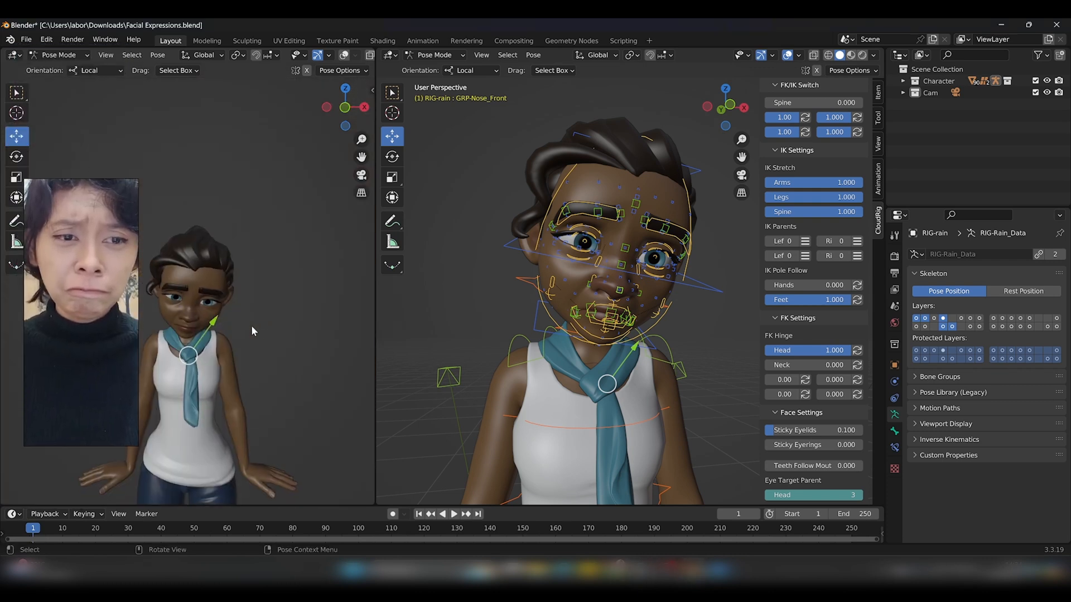
pyautogui.scroll(6, 251, 334)
pyautogui.scroll(4, 602, 352)
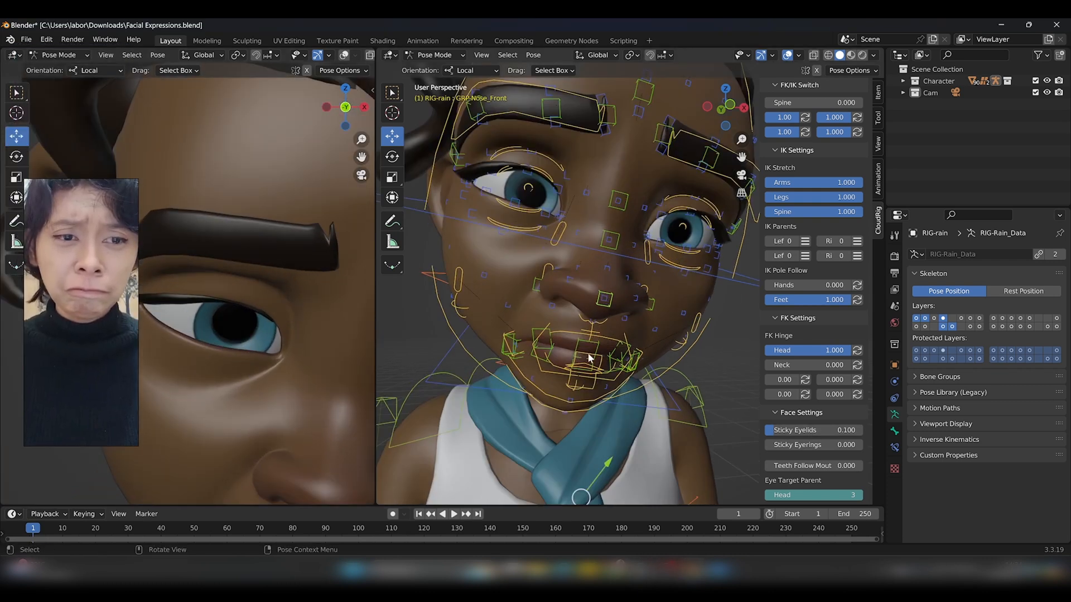
pyautogui.scroll(3, 594, 357)
pyautogui.moveTo(617, 299); pyautogui.dragTo(561, 266, button='middle')
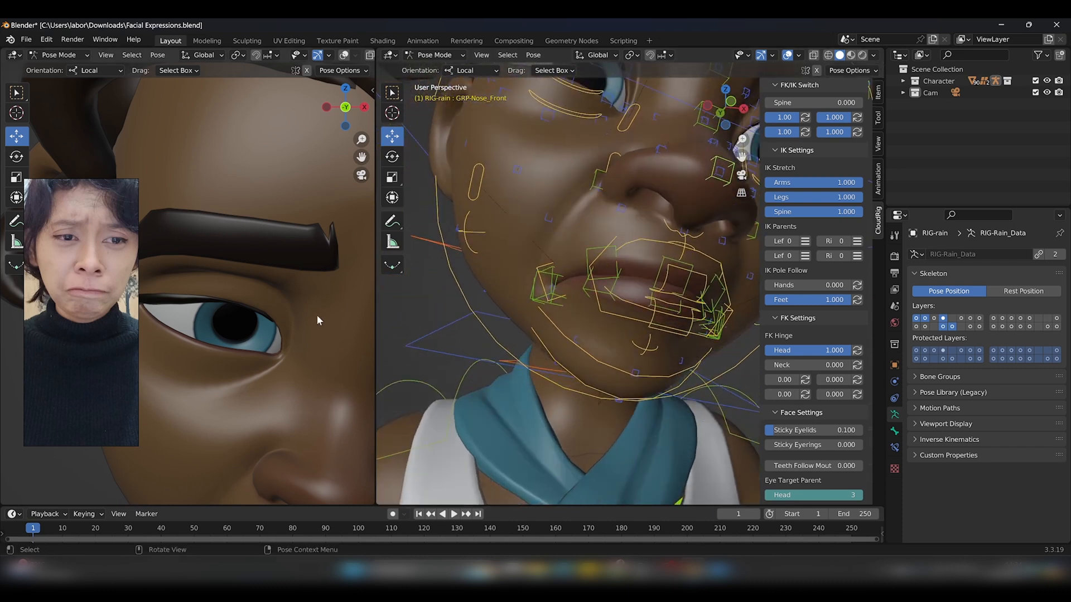
pyautogui.scroll(-5, 272, 410)
pyautogui.moveTo(580, 262); pyautogui.dragTo(541, 250, button='middle')
pyautogui.click(540, 252)
pyautogui.moveTo(523, 270); pyautogui.dragTo(537, 276)
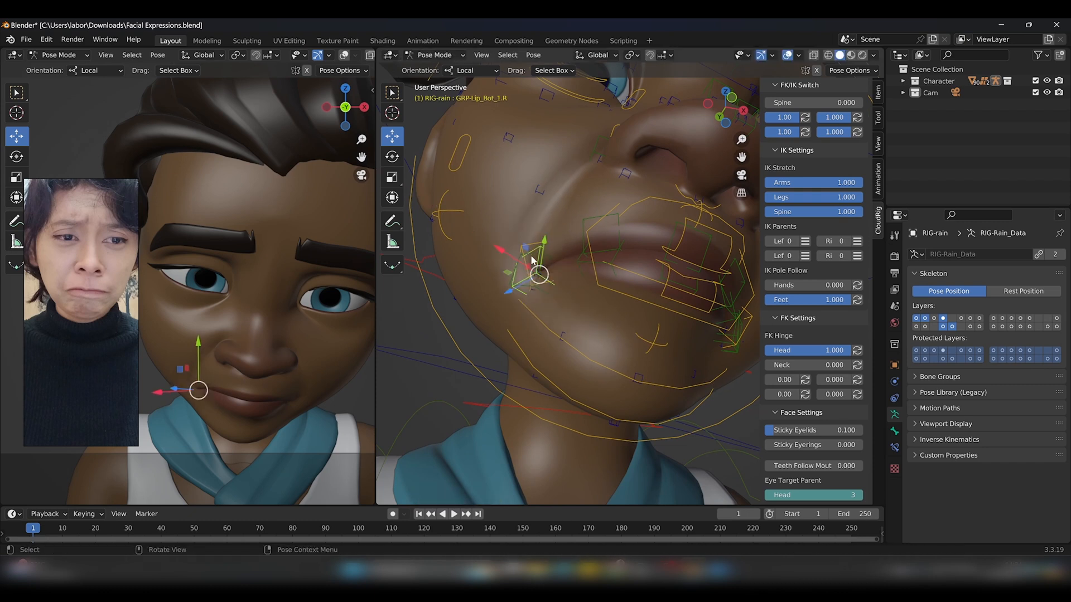
# Move the upper right mouth-corner control GRP-Lip_Top_1.R inward along its local X axis in small corrections
pyautogui.moveTo(515, 264); pyautogui.dragTo(527, 270)
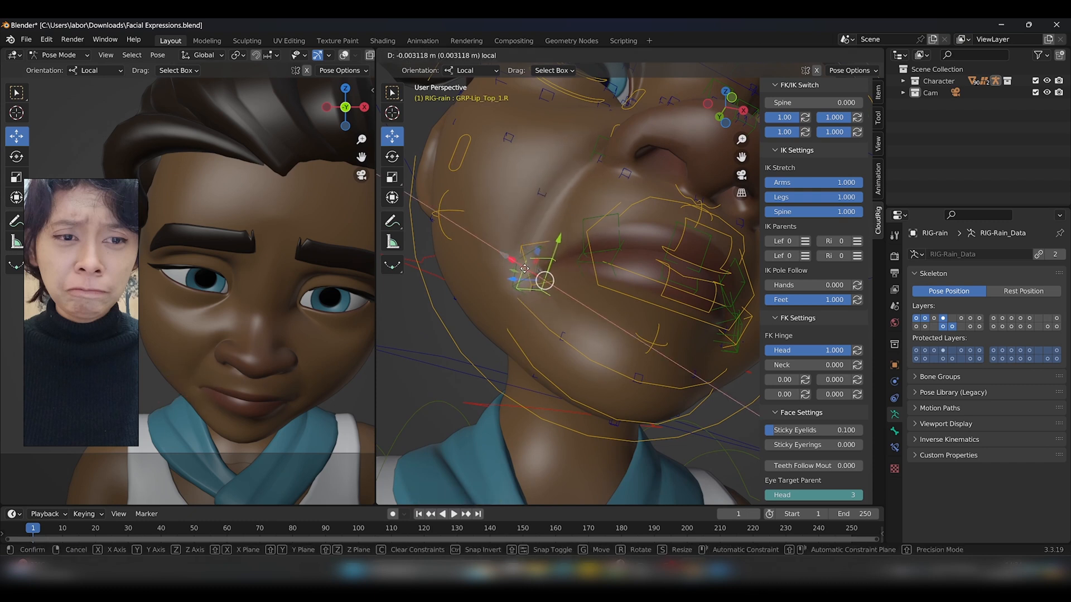
pyautogui.moveTo(523, 268); pyautogui.dragTo(522, 262)
pyautogui.moveTo(521, 310); pyautogui.dragTo(591, 322, button='middle')
pyautogui.click(568, 317)
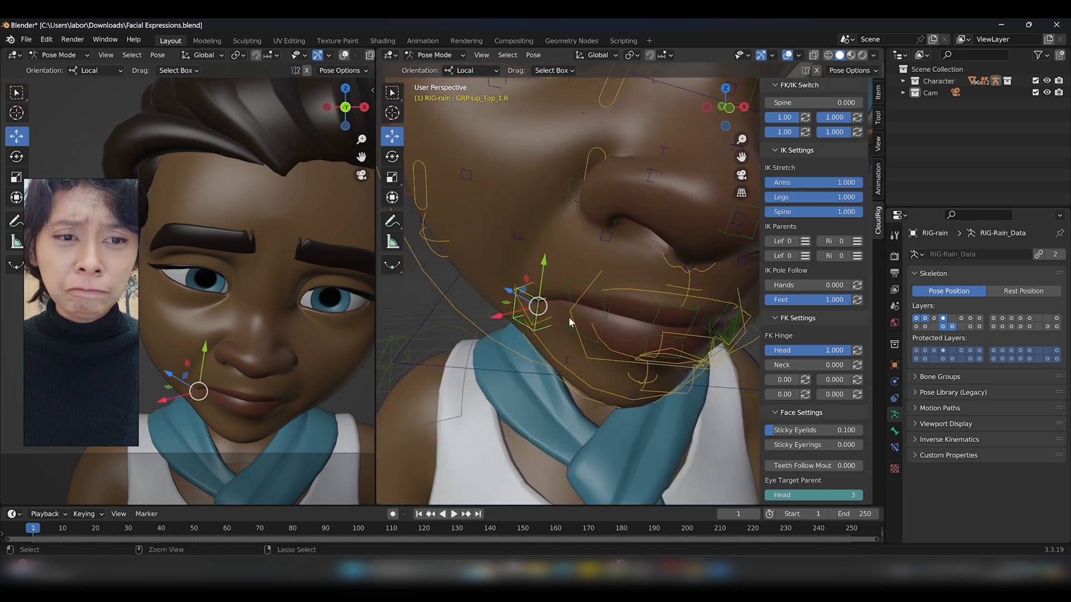
pyautogui.moveTo(502, 318); pyautogui.dragTo(508, 311)
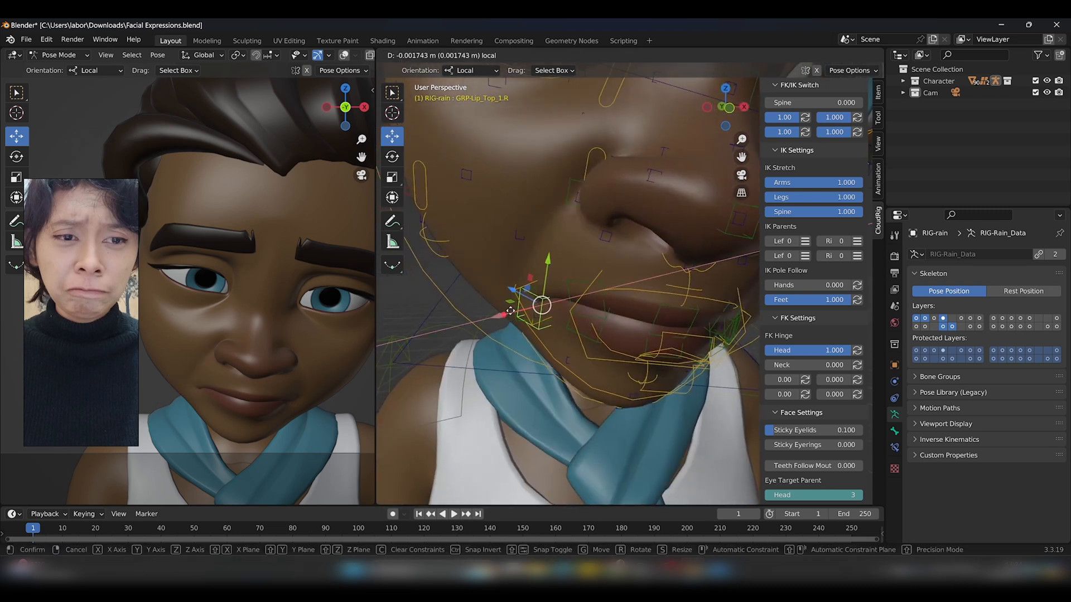
pyautogui.moveTo(510, 311); pyautogui.dragTo(510, 313)
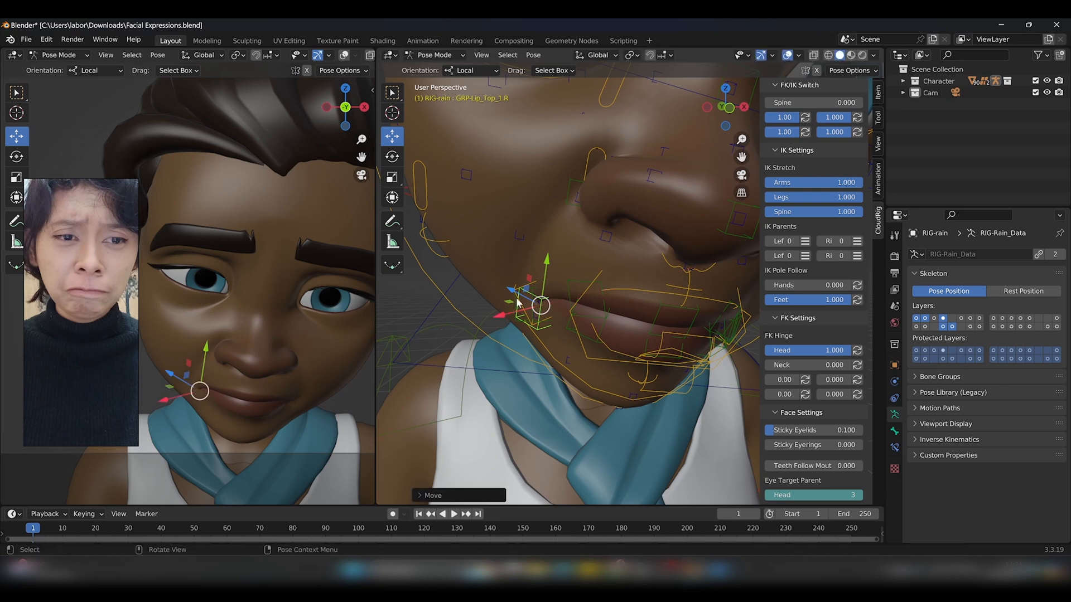
# Look over the rig's character, layer, FK/IK and IK settings
pyautogui.scroll(-5, 574, 281)
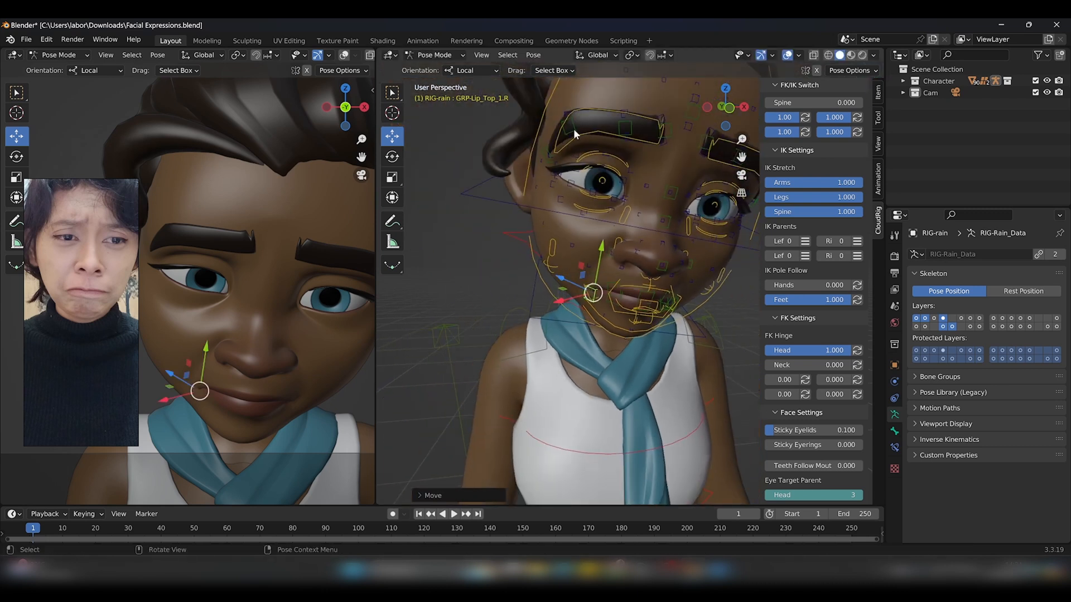
pyautogui.scroll(-5, 573, 129)
pyautogui.scroll(10, 822, 173)
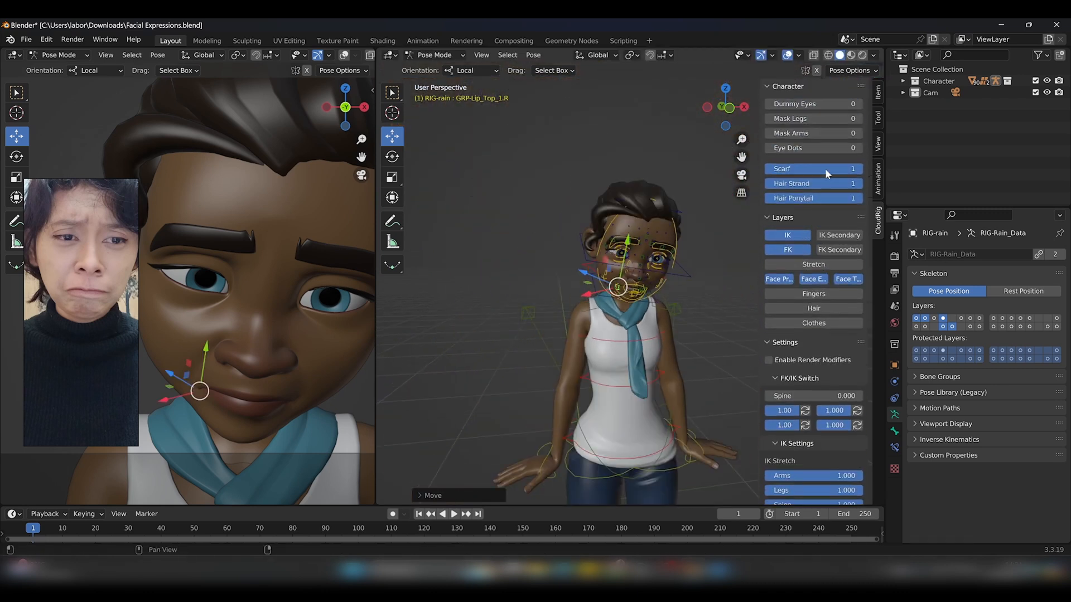
pyautogui.scroll(-10, 825, 169)
pyautogui.scroll(8, 825, 414)
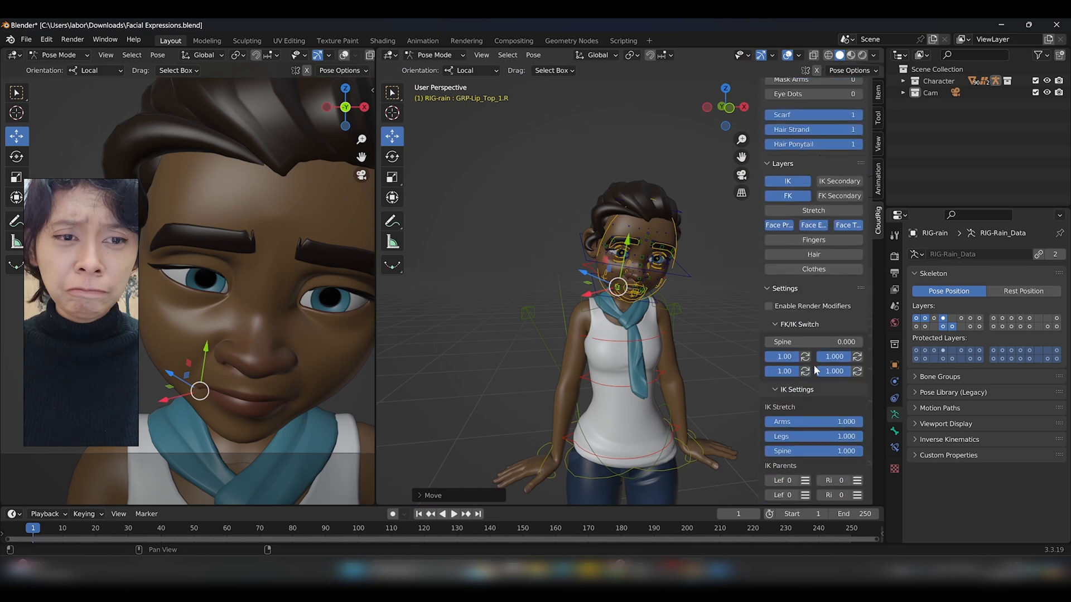
pyautogui.scroll(1, 813, 363)
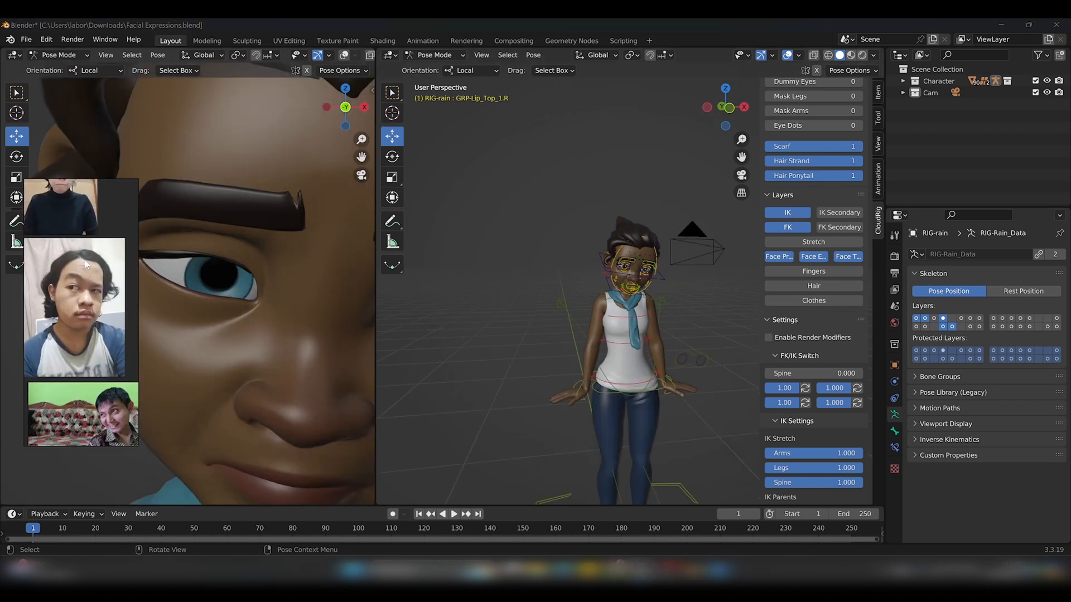
# Bring the next reference photo, the man glancing sideways, into close view beside the character
pyautogui.scroll(2, 90, 275)
pyautogui.moveTo(89, 275); pyautogui.dragTo(98, 282, button='middle')
pyautogui.scroll(-6, 322, 333)
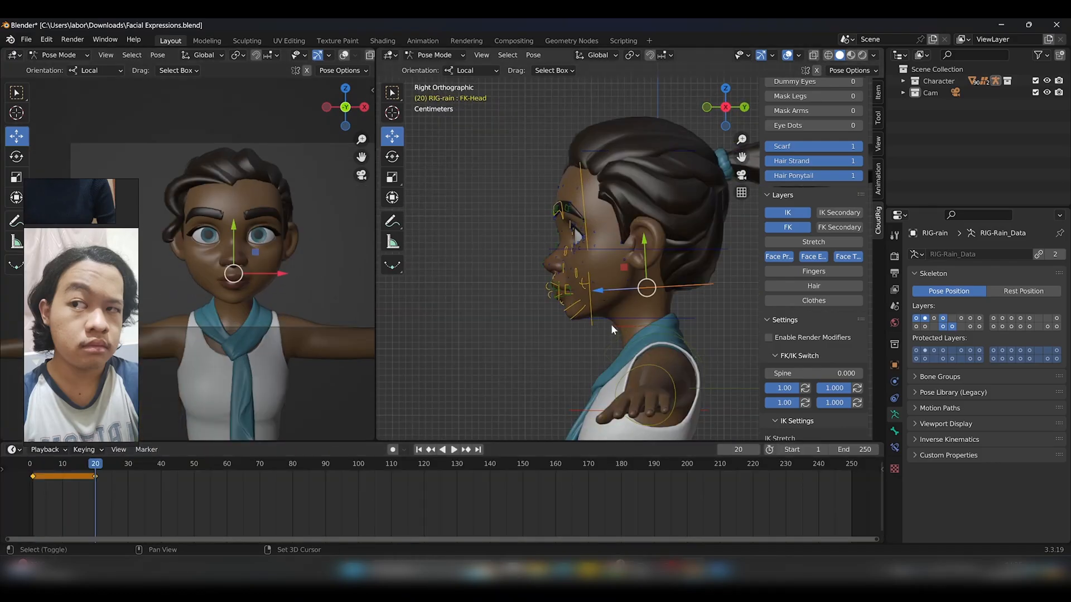
# Try rotating the head and neck with the FK-Head and FK-Neck controls at frame 20
pyautogui.moveTo(611, 324); pyautogui.dragTo(633, 325)
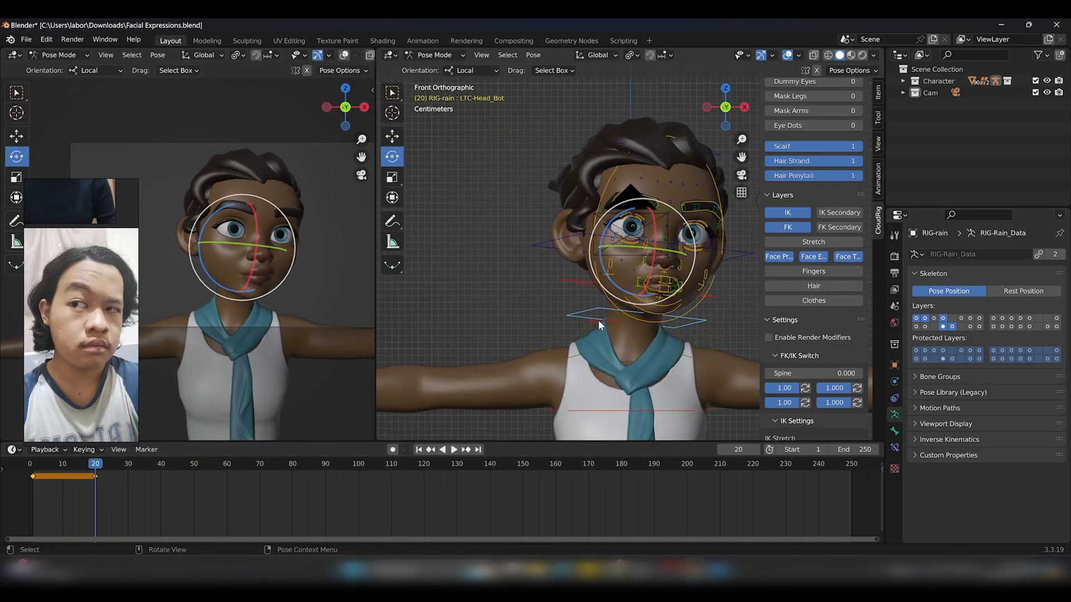
pyautogui.moveTo(282, 302); pyautogui.dragTo(285, 299)
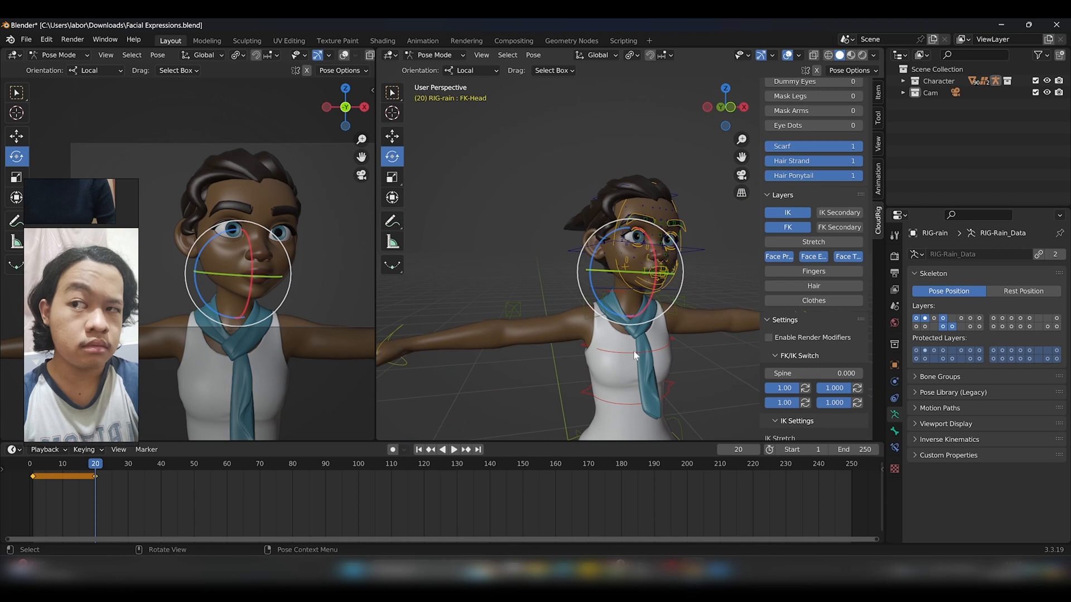
pyautogui.moveTo(602, 262); pyautogui.dragTo(586, 275)
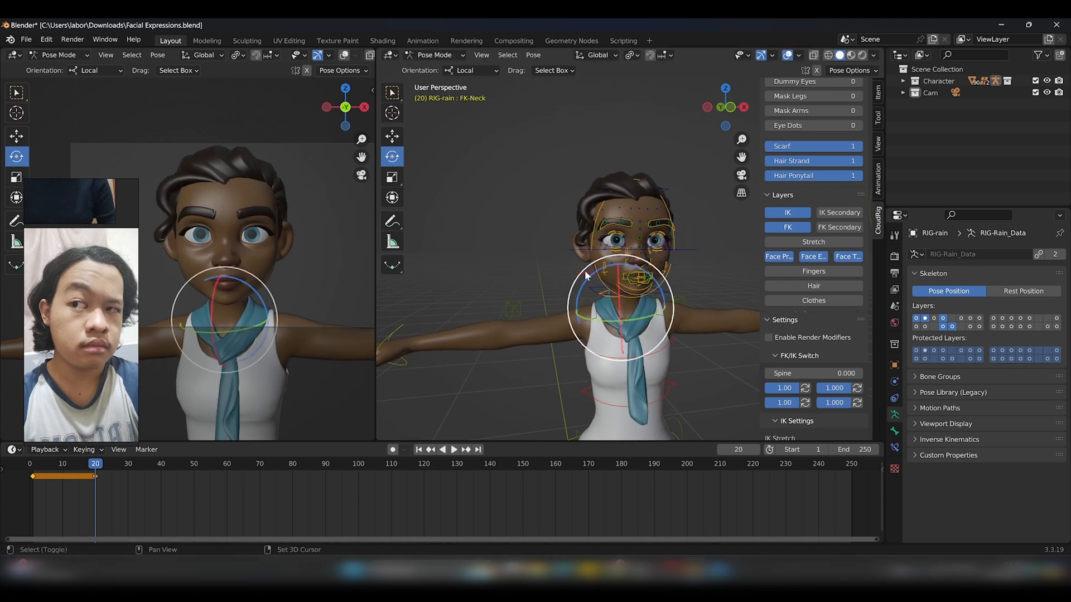
pyautogui.moveTo(585, 275); pyautogui.dragTo(718, 292, button='middle')
pyautogui.click(642, 256)
pyautogui.moveTo(284, 257); pyautogui.dragTo(290, 275)
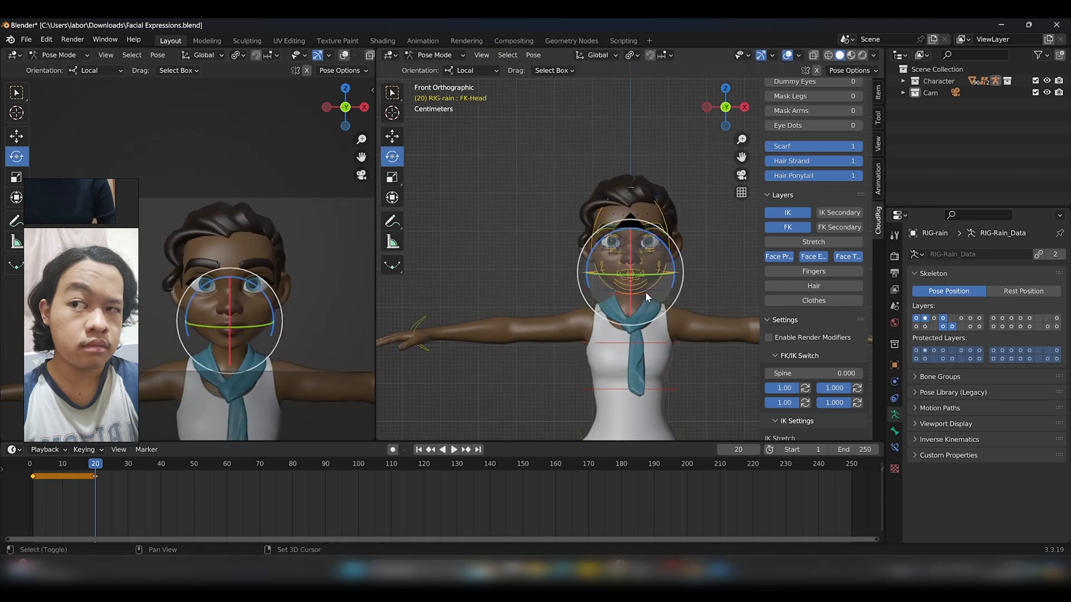
# Freely rotate FK-Head to turn and tilt the head, and shift the eye target for a sideways gaze
pyautogui.click(645, 292)
pyautogui.press('r')
pyautogui.press('r')
pyautogui.press('Return')
pyautogui.click(632, 236)
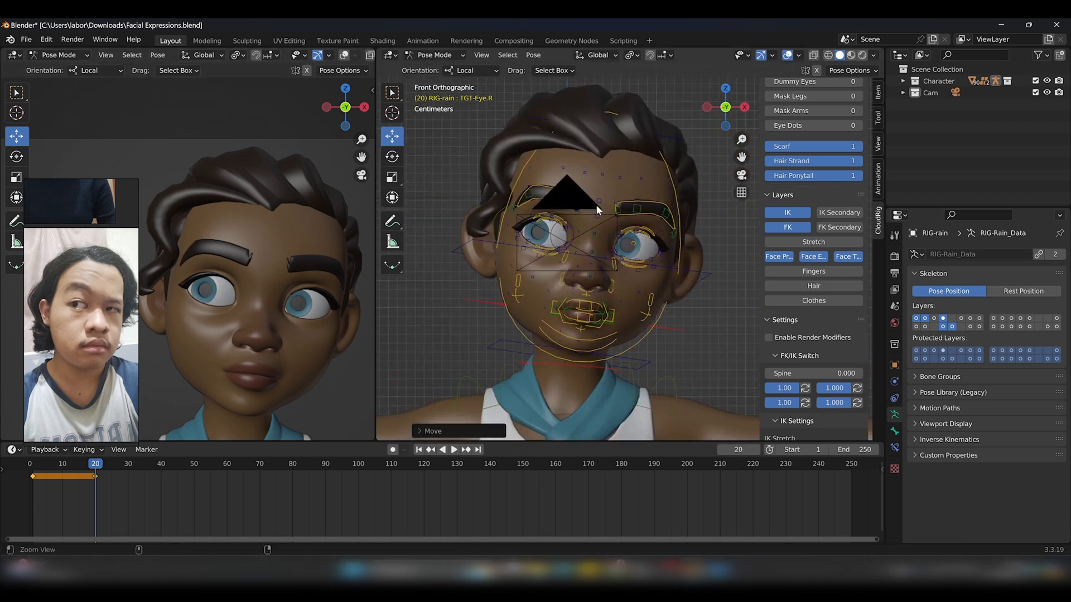
# Rotate the right eyebrow master MSTR-Eyebrow.R into a raised arch and lower the left eyebrow over the eye
pyautogui.press('r')
pyautogui.press('r')
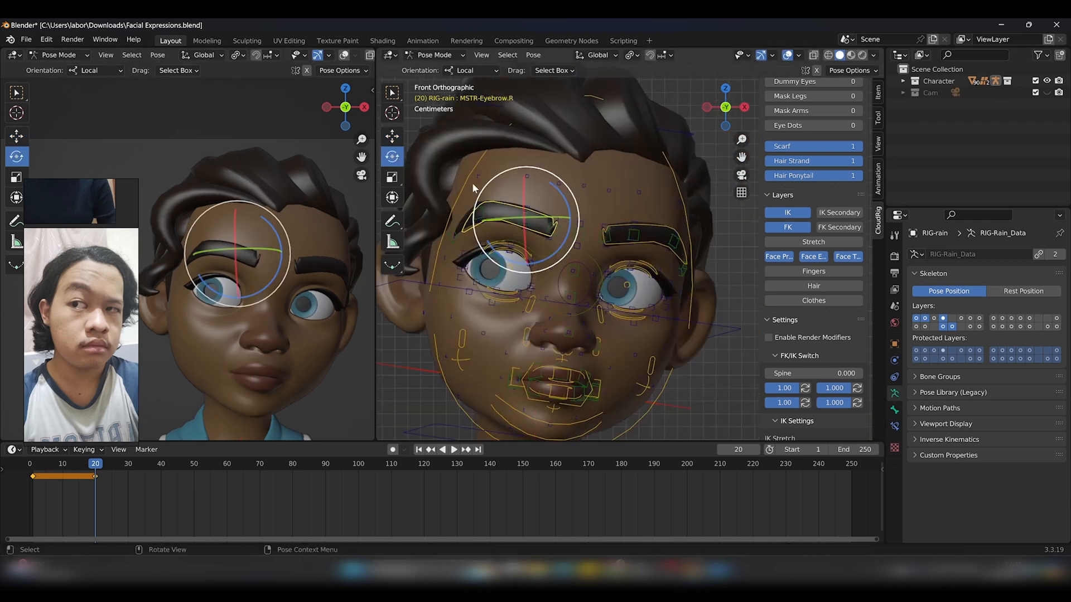
pyautogui.click(472, 182)
pyautogui.click(641, 225)
pyautogui.press('g')
pyautogui.moveTo(639, 221); pyautogui.dragTo(634, 279)
pyautogui.click(631, 272)
# Rotate the mouth pivot control TGT-MSTR-Mouth_Pivot to slant the mouth
pyautogui.click(510, 290)
pyautogui.press('r')
pyautogui.click(574, 290)
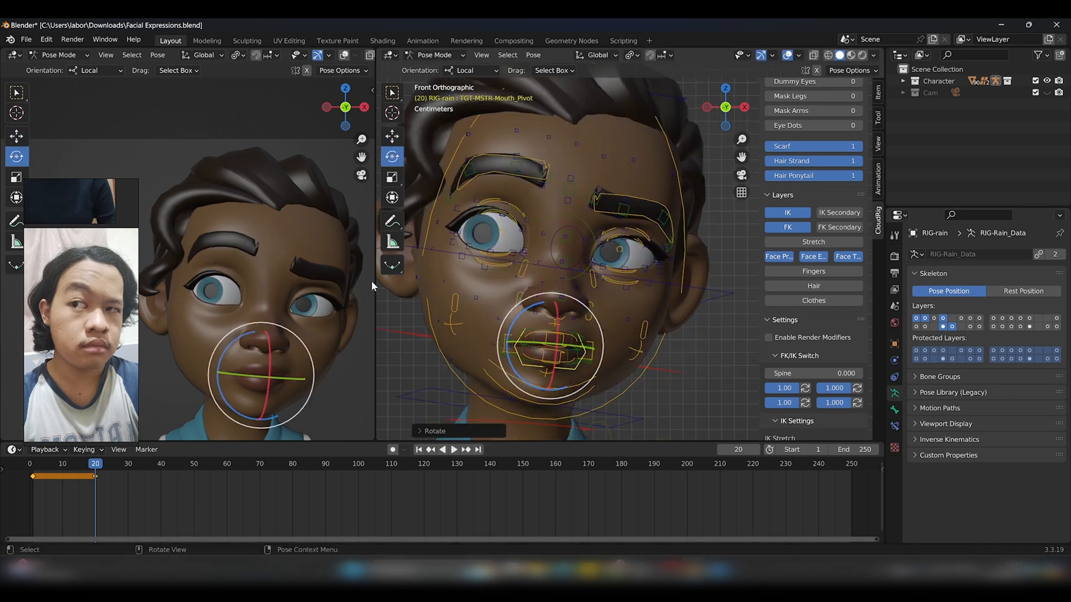
pyautogui.click(259, 313)
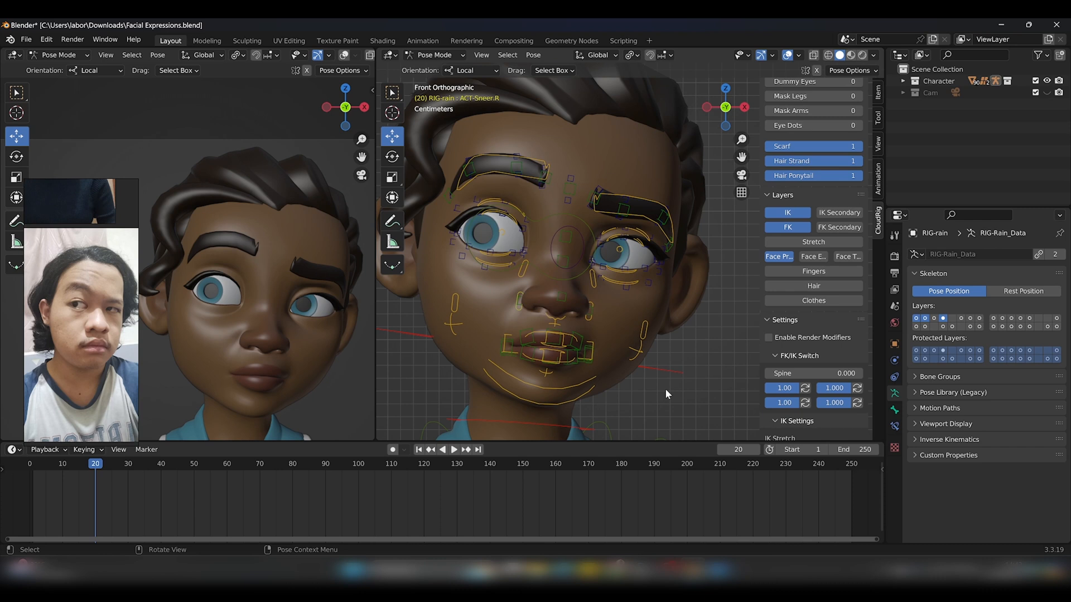
# Nudge the nostril sneer controls ACT-Sneer.R and ACT-Sneer.L slightly on both sides of the nose
pyautogui.click(518, 211)
pyautogui.click(520, 302)
pyautogui.moveTo(525, 262); pyautogui.dragTo(527, 255)
pyautogui.moveTo(563, 302); pyautogui.dragTo(563, 302)
pyautogui.click(590, 310)
pyautogui.moveTo(594, 278); pyautogui.dragTo(586, 278)
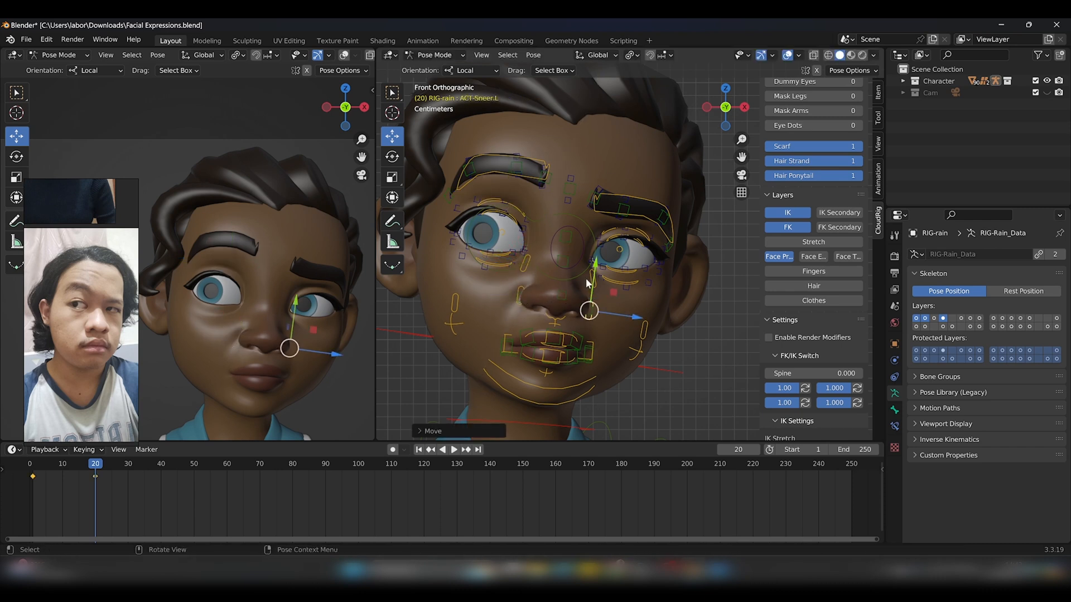
# Rotate the left eye-ring masters MSTR-Eyering_Upper.L and MSTR-Eyering_Lower.L to narrow the left eye
pyautogui.scroll(4, 606, 189)
pyautogui.click(636, 166)
pyautogui.press('r')
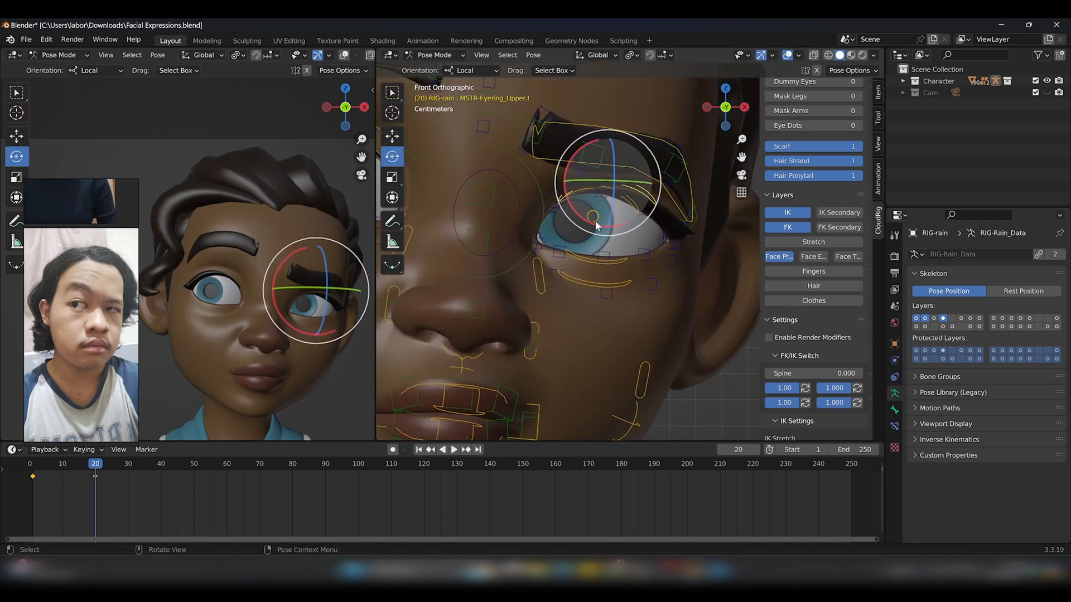
pyautogui.hotkey('ctrl', 'z')
pyautogui.click(585, 276)
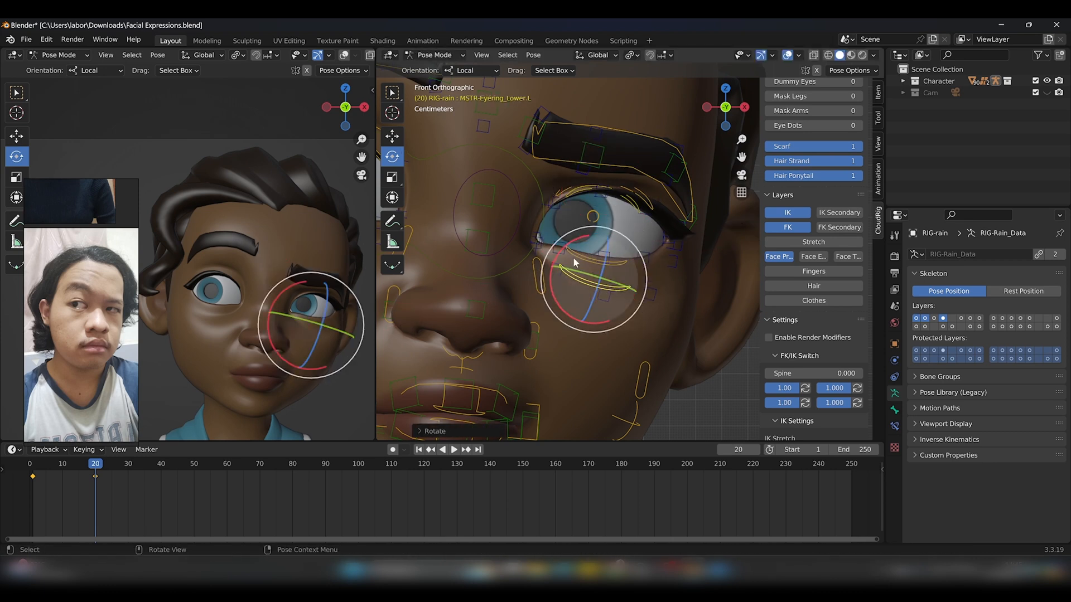
pyautogui.hotkey('alt', 'a')
pyautogui.press('g')
# Rotate the jaw control MSTR-Jaw slightly in the side view
pyautogui.scroll(-4, 560, 191)
pyautogui.click(531, 305)
pyautogui.press('ctrl+KP_3')
pyautogui.click(673, 269)
pyautogui.press('KP_3')
pyautogui.click(635, 306)
pyautogui.scroll(2, 279, 335)
pyautogui.press('r')
pyautogui.moveTo(244, 288); pyautogui.dragTo(246, 286)
pyautogui.click(650, 362)
pyautogui.moveTo(732, 251); pyautogui.dragTo(732, 262)
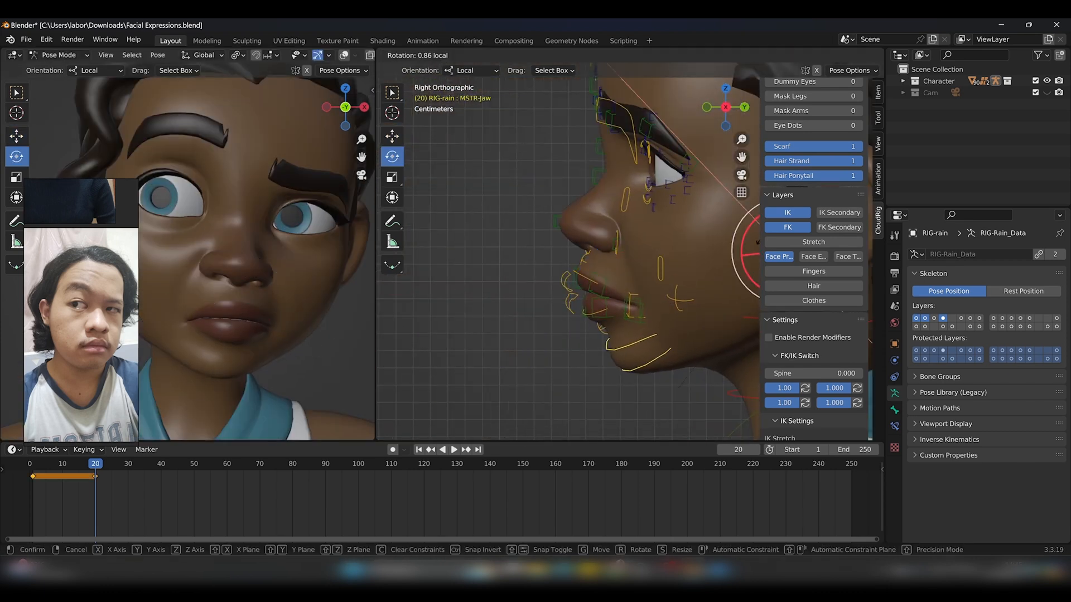
# Hide the rig's IK and FK control layers so that only face controls remain in view
pyautogui.moveTo(642, 279); pyautogui.dragTo(535, 268, button='middle')
pyautogui.click(518, 315)
pyautogui.click(392, 136)
pyautogui.click(392, 157)
pyautogui.scroll(-4, 251, 267)
pyautogui.press('KP_1')
pyautogui.scroll(-4, 653, 258)
pyautogui.moveTo(653, 258); pyautogui.dragTo(681, 363, button='middle')
pyautogui.click(788, 212)
pyautogui.click(787, 227)
# Show the "Face E.." control layer and select the mouth pivot TGT-MSTR-Mouth_Pivot
pyautogui.click(524, 283)
pyautogui.click(392, 136)
pyautogui.click(601, 283)
pyautogui.scroll(4, 721, 243)
pyautogui.click(813, 256)
pyautogui.moveTo(669, 251); pyautogui.dragTo(614, 258, button='middle')
pyautogui.click(543, 258)
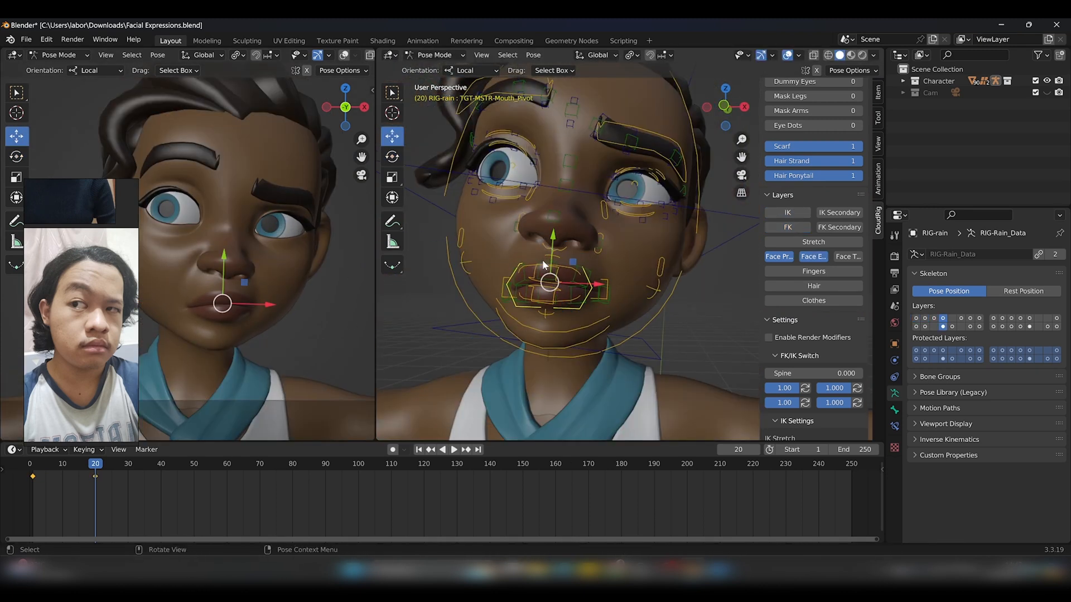
# Adjust the controls around the right eye to refine its shape
pyautogui.scroll(-1, 251, 268)
pyautogui.click(515, 179)
pyautogui.click(392, 157)
pyautogui.click(393, 136)
pyautogui.moveTo(519, 163); pyautogui.dragTo(508, 189)
pyautogui.click(502, 243)
pyautogui.scroll(-4, 580, 223)
# Rotate and move the right eyebrow control GRP-Eyebrow_3.R in the front view to reshape the raised brow
pyautogui.click(590, 201)
pyautogui.click(393, 157)
pyautogui.press('KP_1')
pyautogui.click(392, 136)
pyautogui.scroll(2, 595, 197)
pyautogui.moveTo(594, 177); pyautogui.dragTo(595, 231)
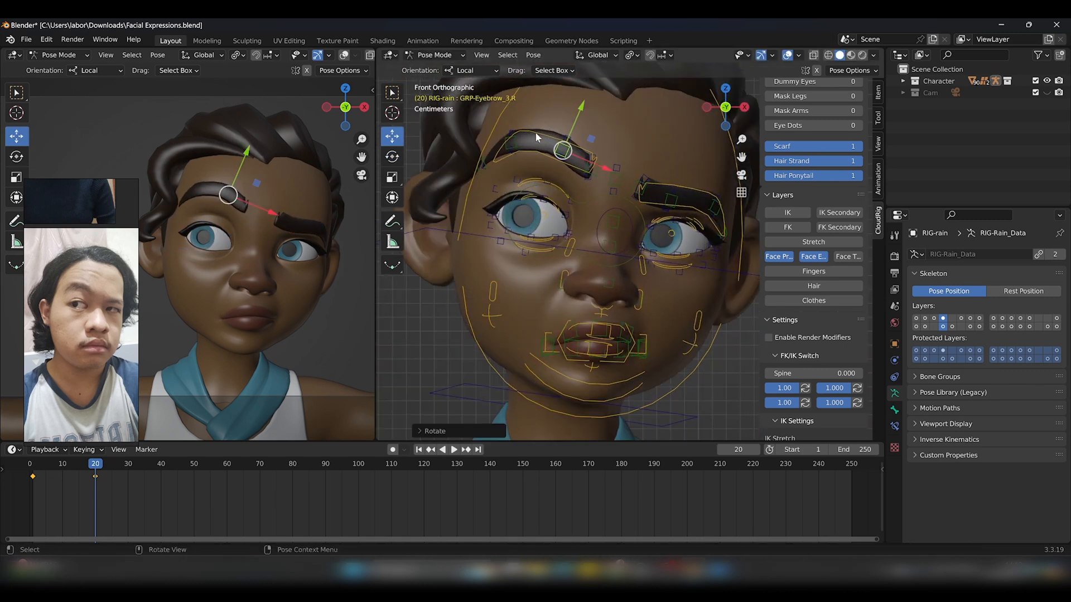
# Rotate the left upper eye-ring master MSTR-Eyering_Upper.L slightly and adjust the inner end of the left eyebrow
pyautogui.click(678, 221)
pyautogui.scroll(1, 312, 286)
pyautogui.scroll(1, 686, 215)
pyautogui.moveTo(687, 209); pyautogui.dragTo(685, 212)
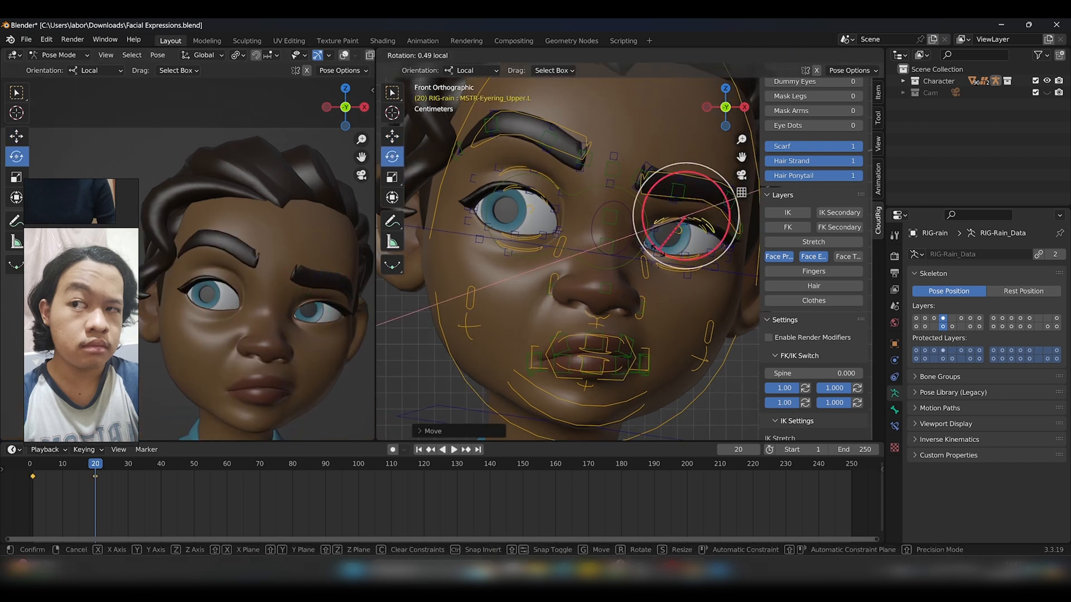
pyautogui.click(691, 193)
pyautogui.click(644, 178)
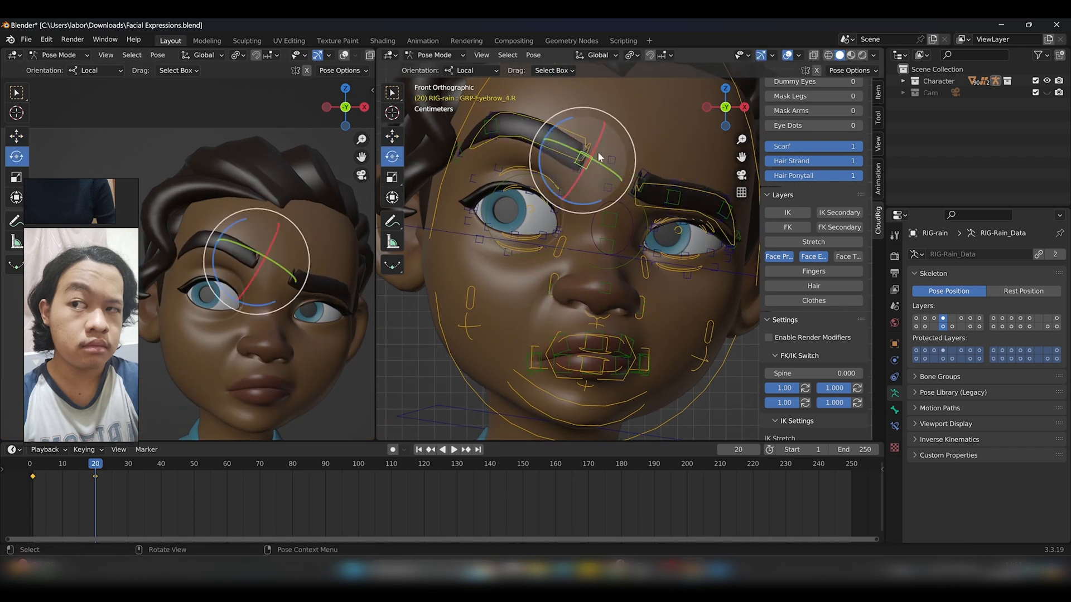
# Rotate the inner right eyebrow controls to refine the raised brow, and select the right lower eye-ring master MSTR-Eyering_Lower.R
pyautogui.click(392, 156)
pyautogui.click(550, 135)
pyautogui.moveTo(614, 146); pyautogui.dragTo(476, 163)
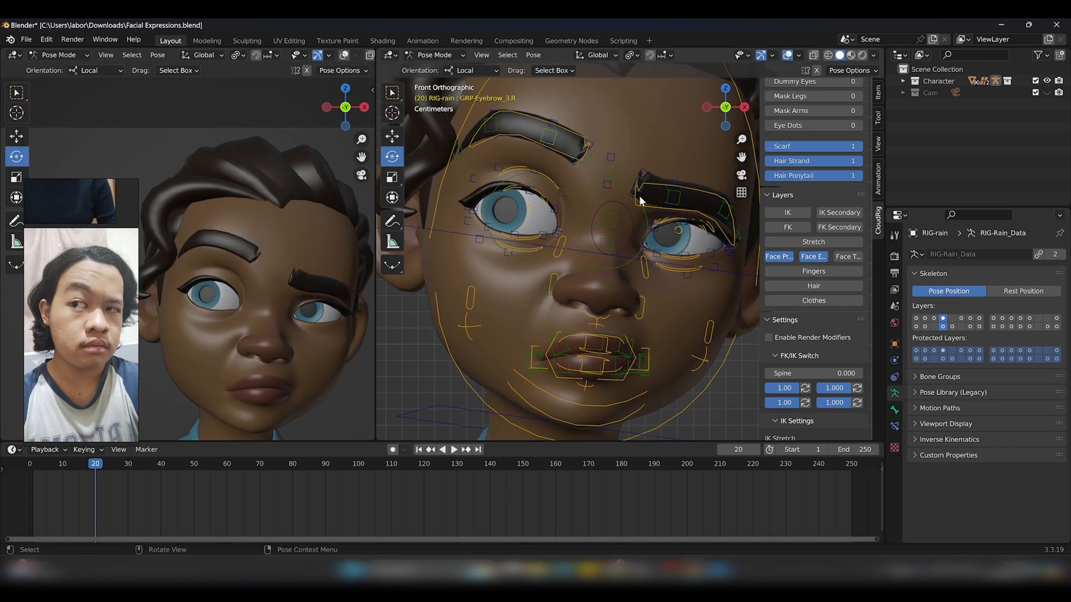
pyautogui.click(484, 186)
pyautogui.click(504, 248)
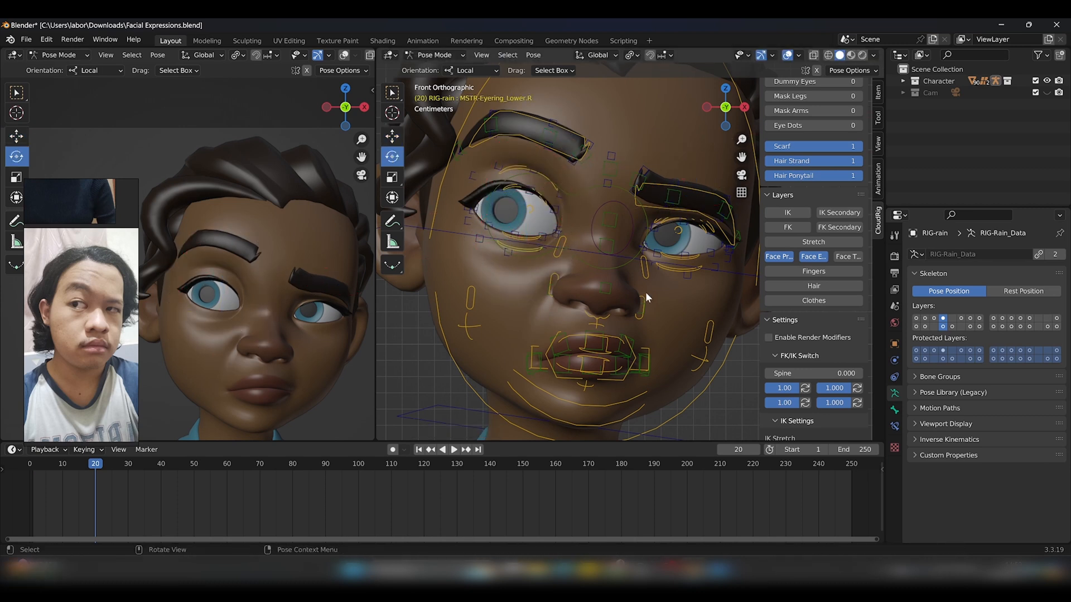
# Select the left nostril control GRP-Nostril.L and switch to the Move tool to adjust it
pyautogui.click(528, 291)
pyautogui.hotkey('shift', 'space')
pyautogui.press('g')
pyautogui.click(586, 251)
# Go to frame 40 and insert Location, Rotation & Scale keyframes on the rig as the base for the third expression
pyautogui.press('Up')
pyautogui.press('Up')
pyautogui.press('i')
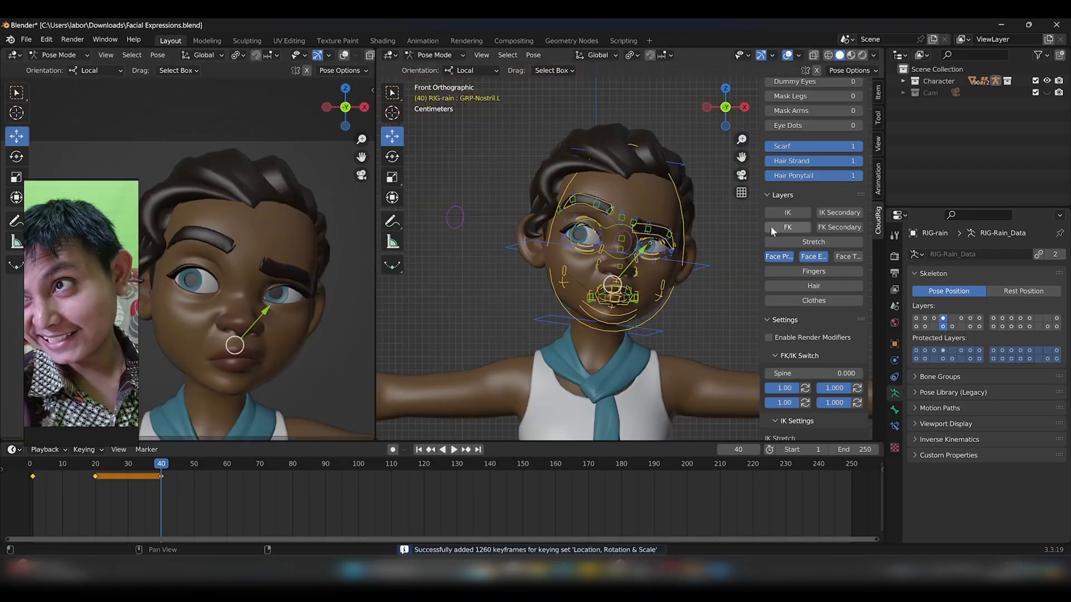
# Rotate the left eyebrow master MSTR-Eyebrow.L at frame 40 to match the grinning reference photo
pyautogui.moveTo(640, 307); pyautogui.dragTo(502, 346)
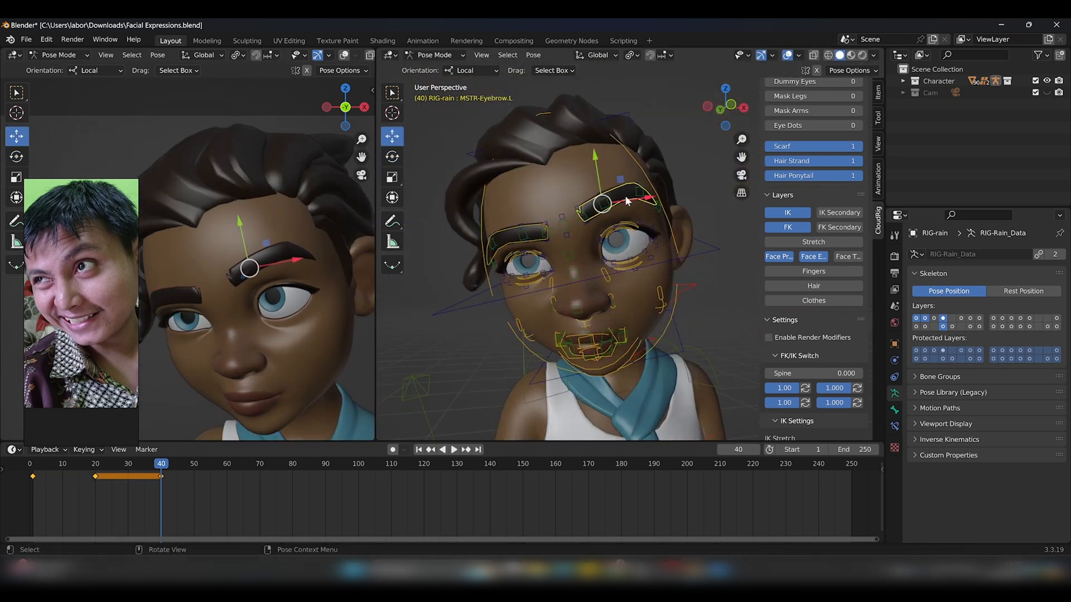
pyautogui.hotkey('shift', 'space')
pyautogui.press('r')
pyautogui.moveTo(553, 218); pyautogui.dragTo(554, 234)
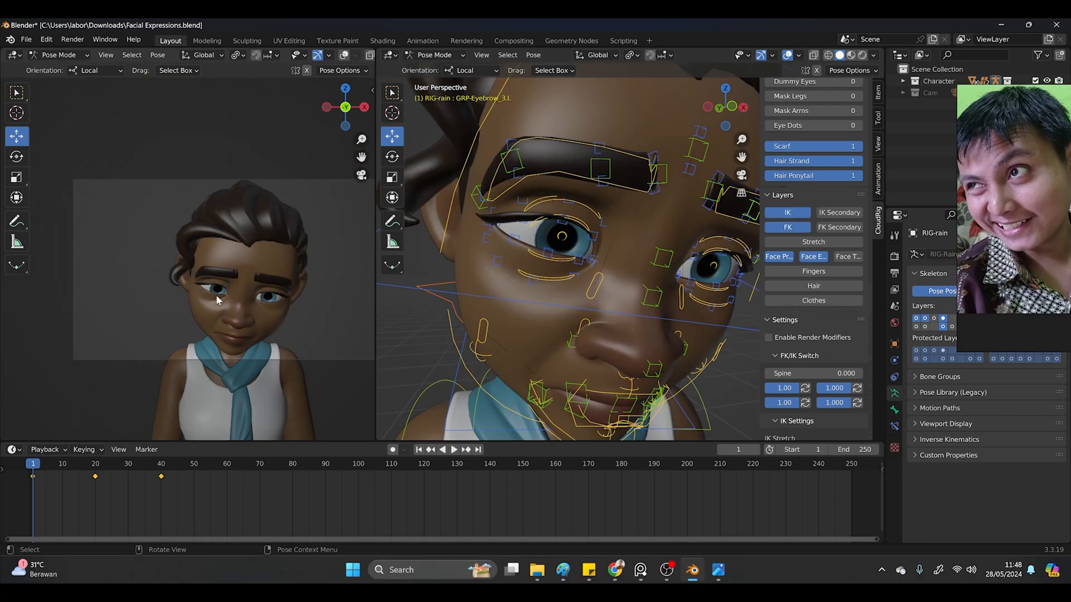
# Step back and forth through the keyframes at frames 1, 20 and 40 to compare the three facial expressions
pyautogui.press('Up')
pyautogui.press('Up')
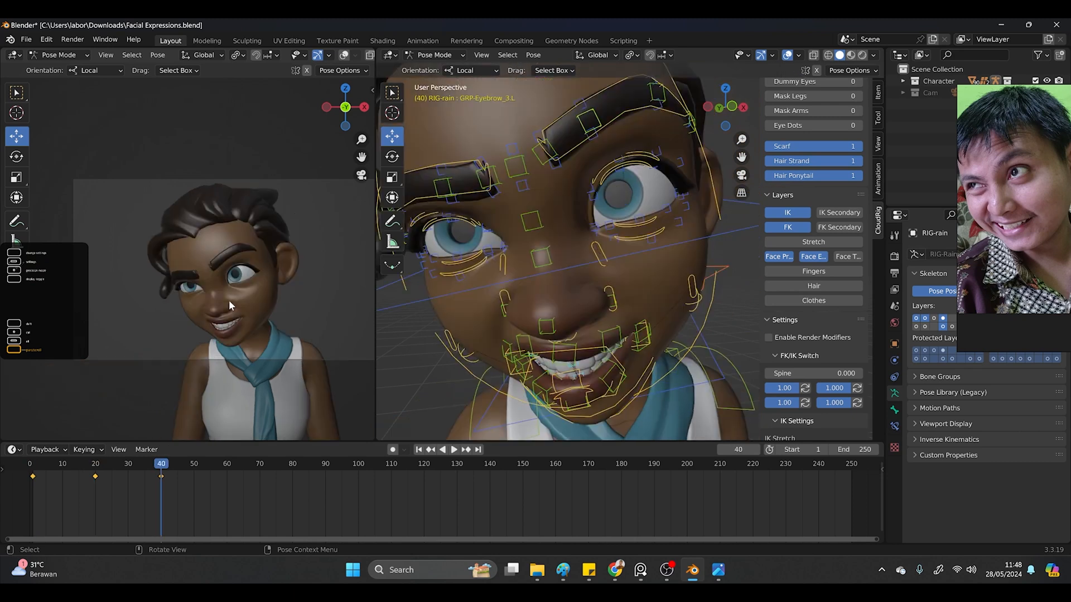
pyautogui.press('Down')
pyautogui.press('Down')
pyautogui.press('Up')
pyautogui.press('Up')
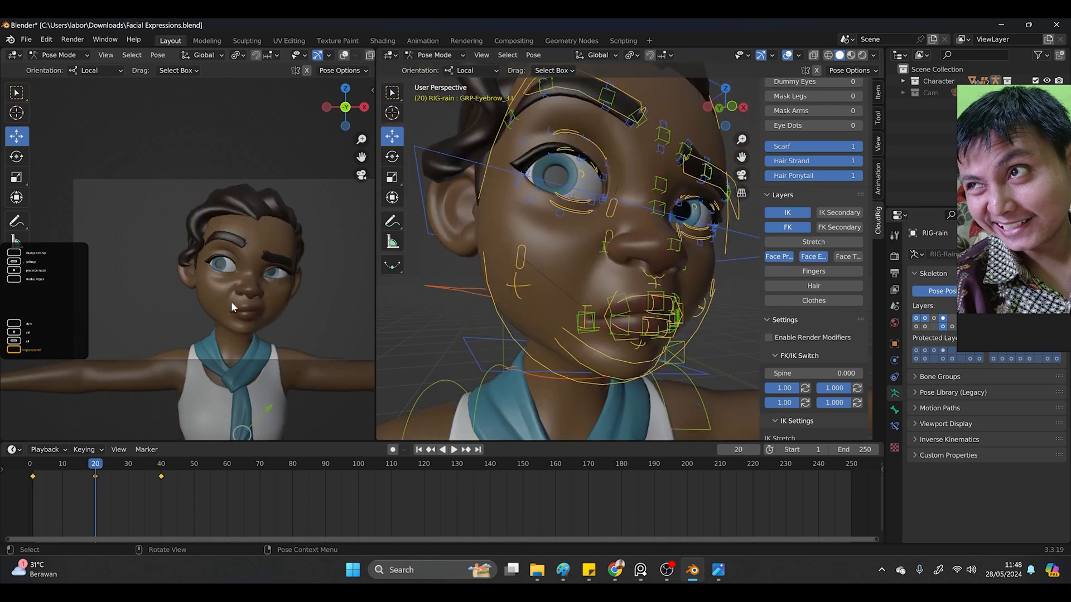
pyautogui.press('Down')
pyautogui.press('Down')
pyautogui.press('Up')
pyautogui.press('Down')
pyautogui.press('Up')
pyautogui.press('Up')
pyautogui.press('Up')
pyautogui.press('Down')
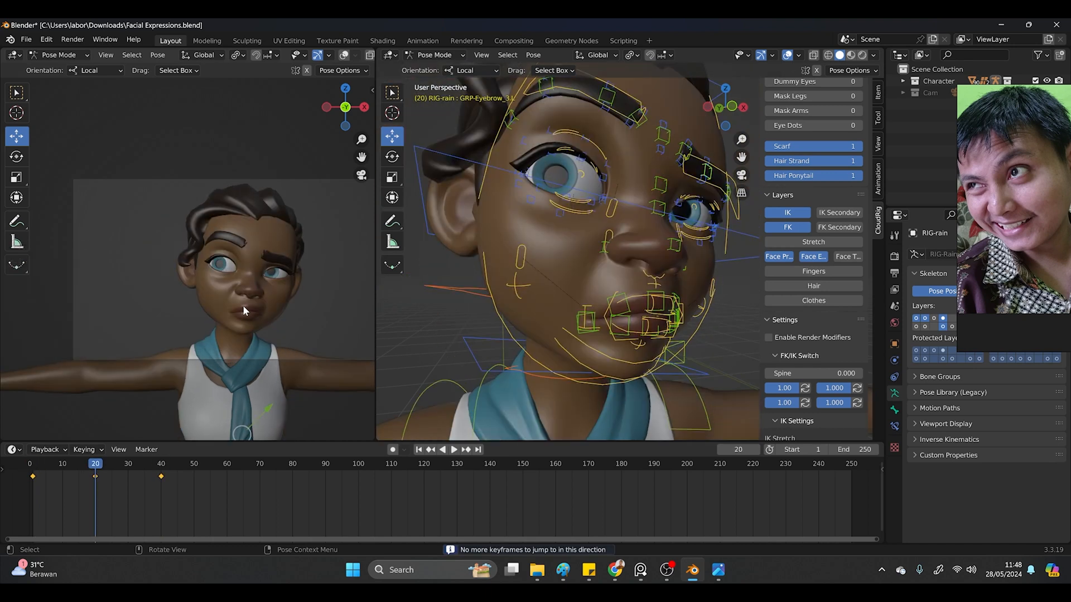
pyautogui.scroll(-4, 244, 312)
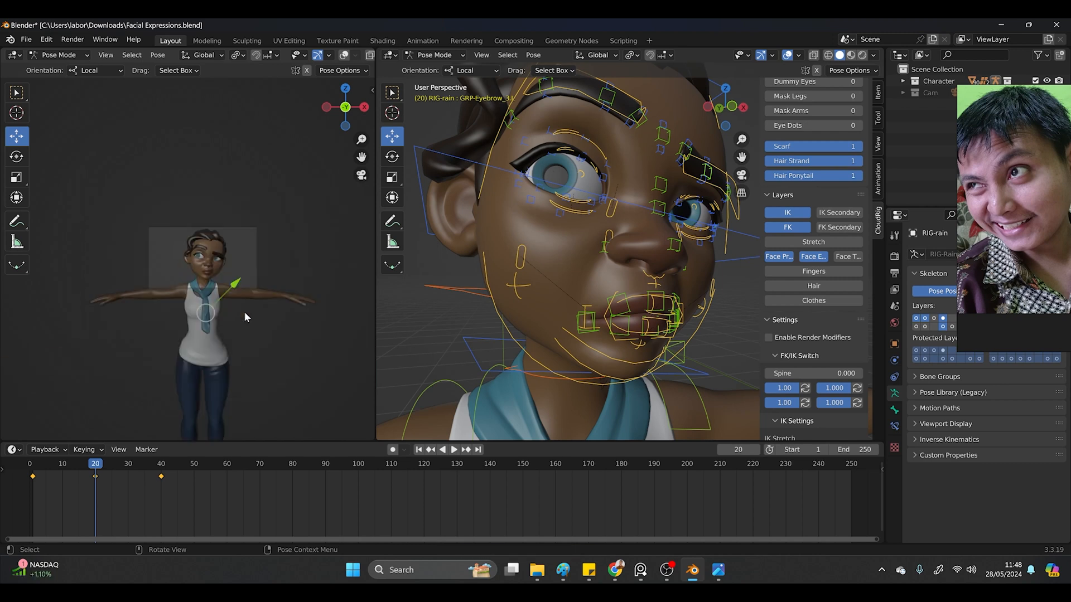
pyautogui.scroll(4, 243, 310)
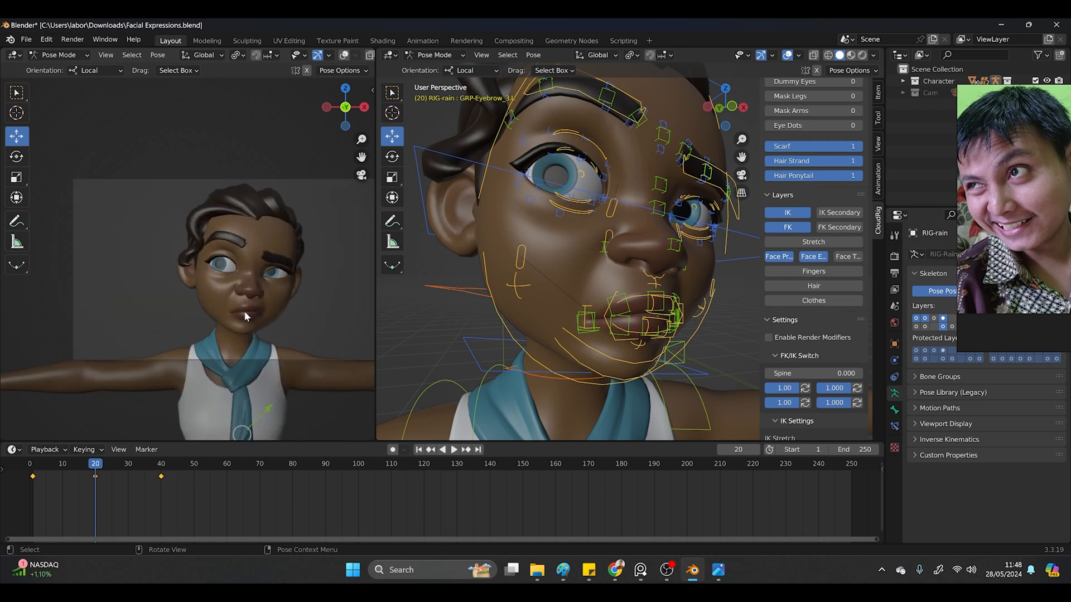
pyautogui.press('Down')
pyautogui.press('Up')
pyautogui.press('Down')
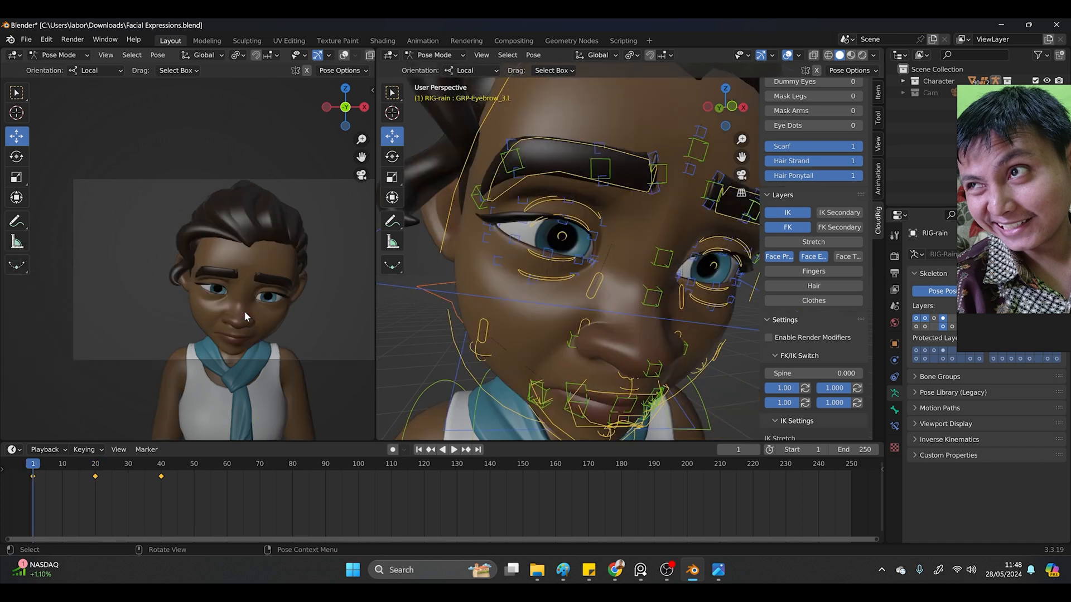